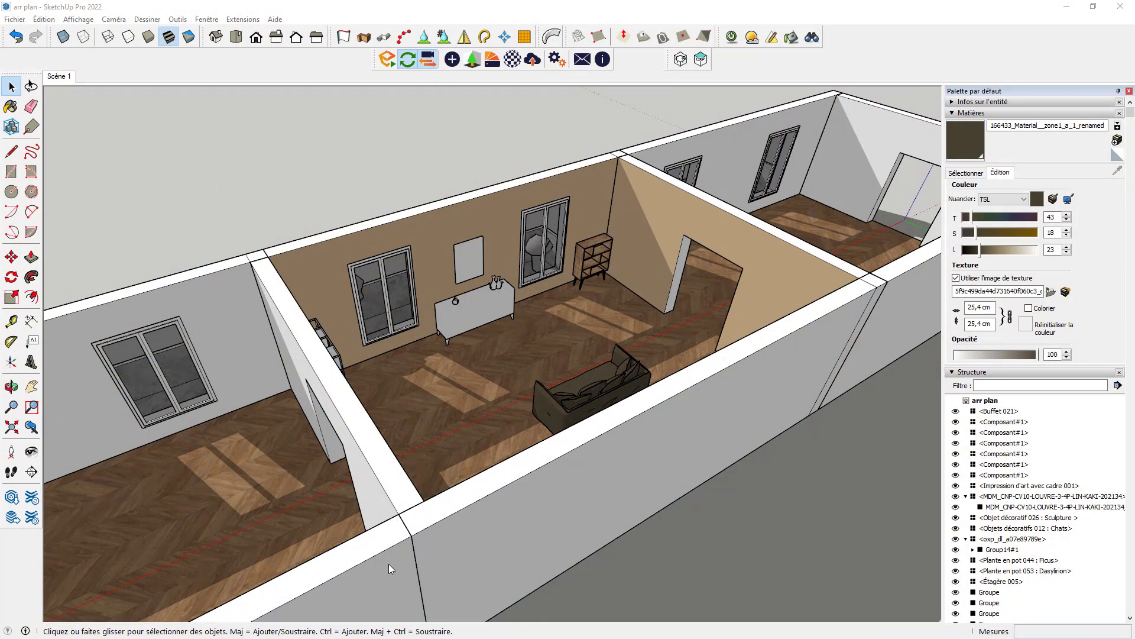
- Examine the furnished apartment model from above, covering all three rooms, and return to the saved view Scène 1
middle_drag(697, 430, 628, 423)
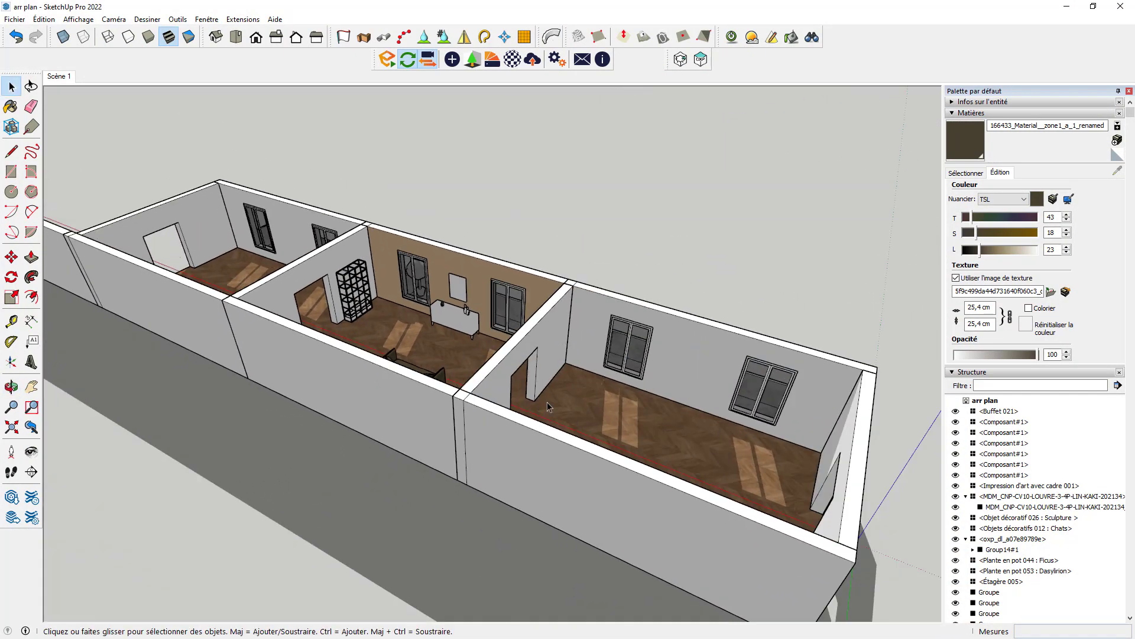
scroll(389, 296, up, 4)
middle_drag(347, 327, 609, 391)
click(60, 80)
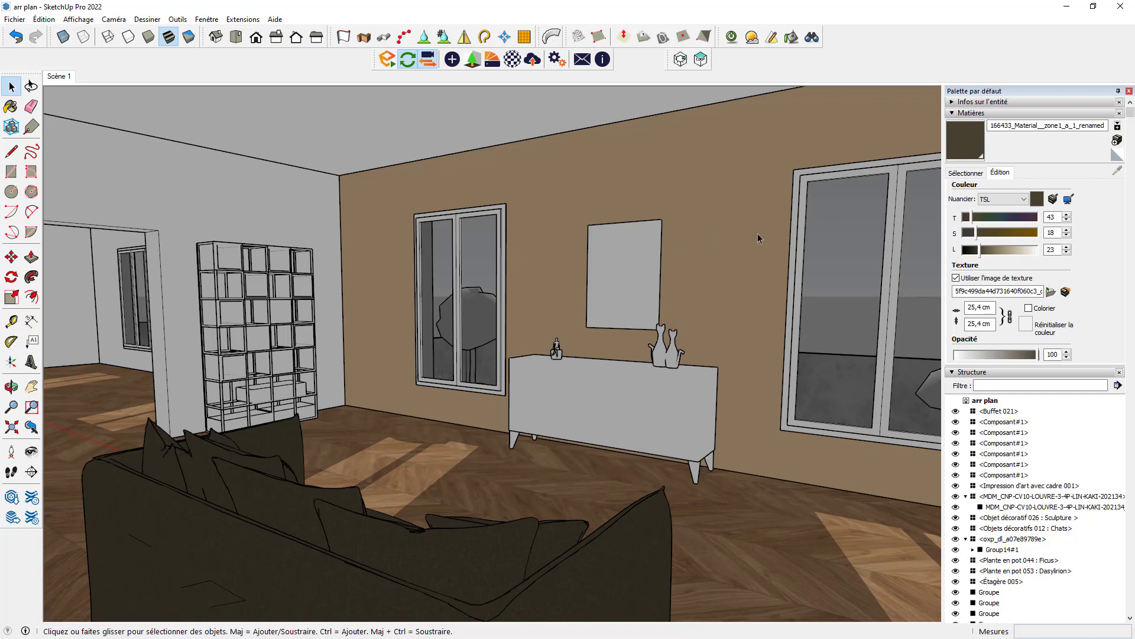
- Inspect the building's exterior balconies and the plants outside the windows, then restore the Scène 1 view
middle_drag(555, 231, 250, 477)
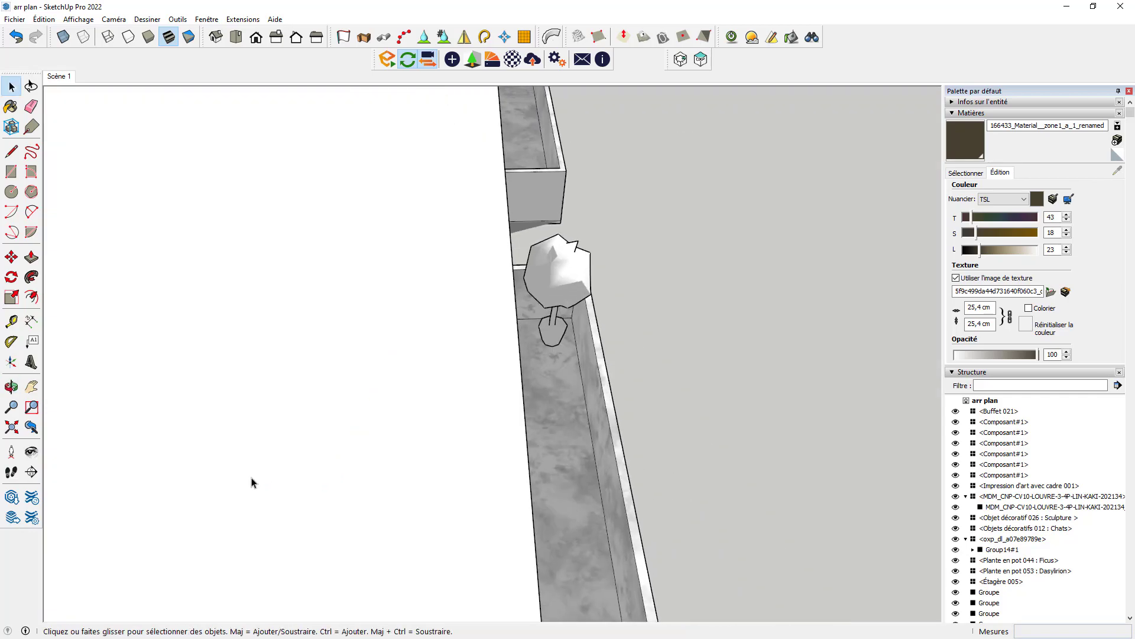
scroll(560, 339, down, 5)
middle_drag(554, 360, 331, 452)
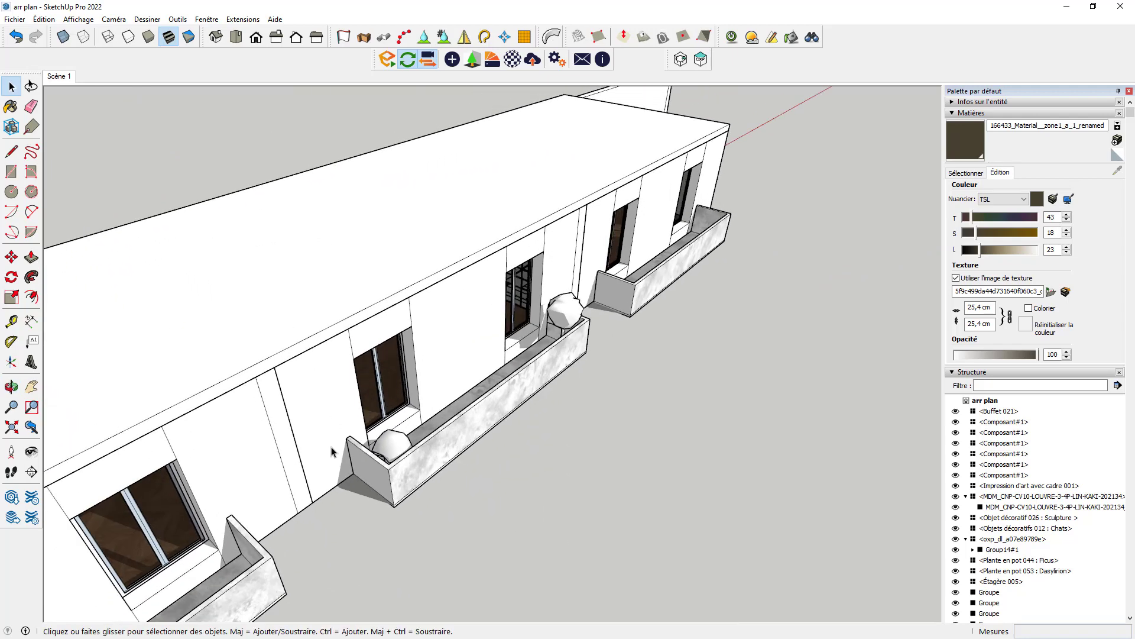
scroll(548, 327, up, 3)
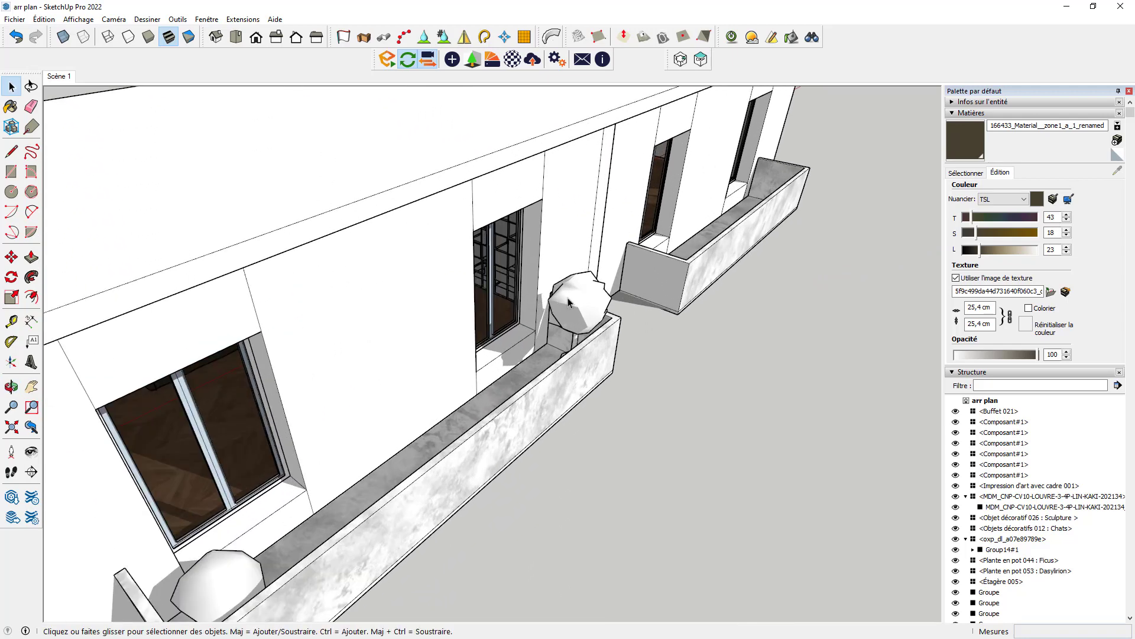
scroll(733, 304, down, 5)
click(473, 245)
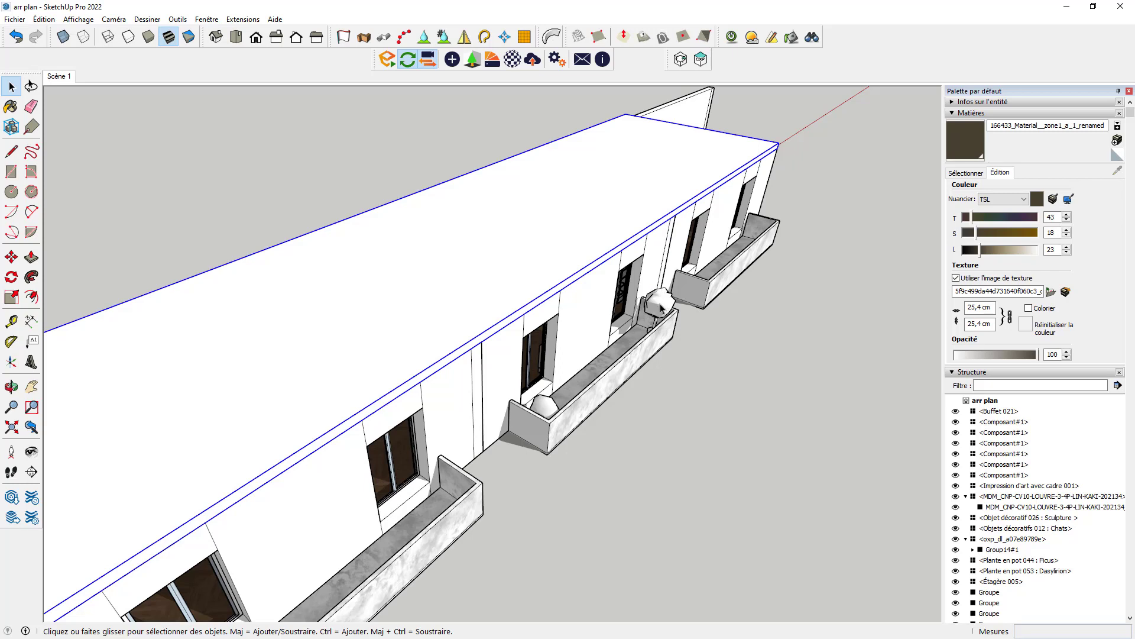
click(59, 76)
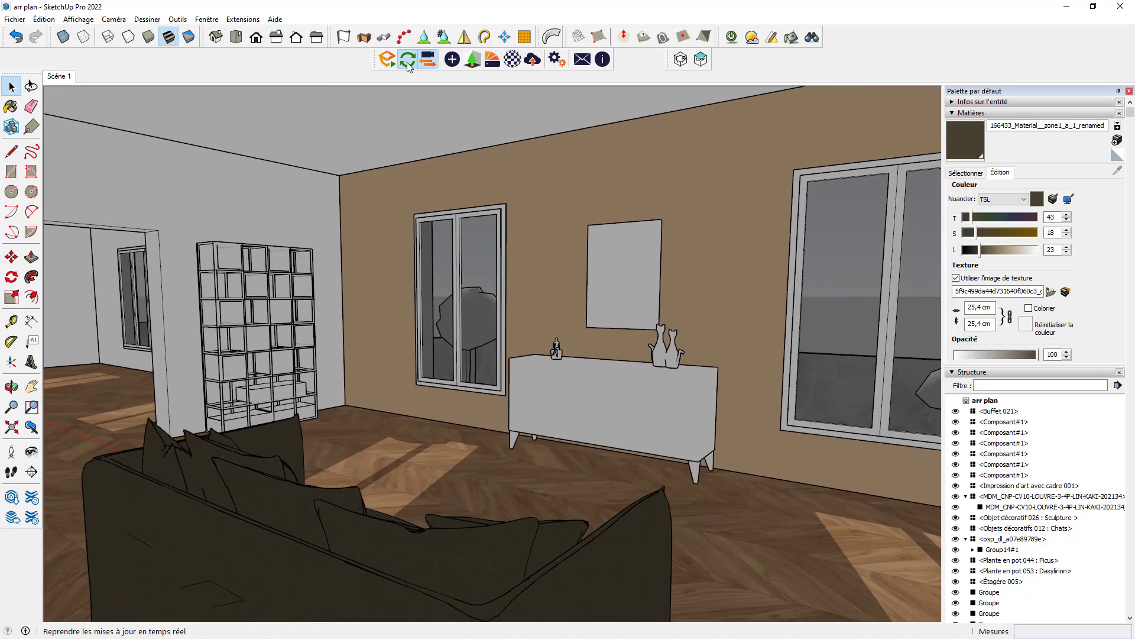
- Launch the Enscape render of the living room and walk up to the sideboard, bookshelf and window
click(386, 60)
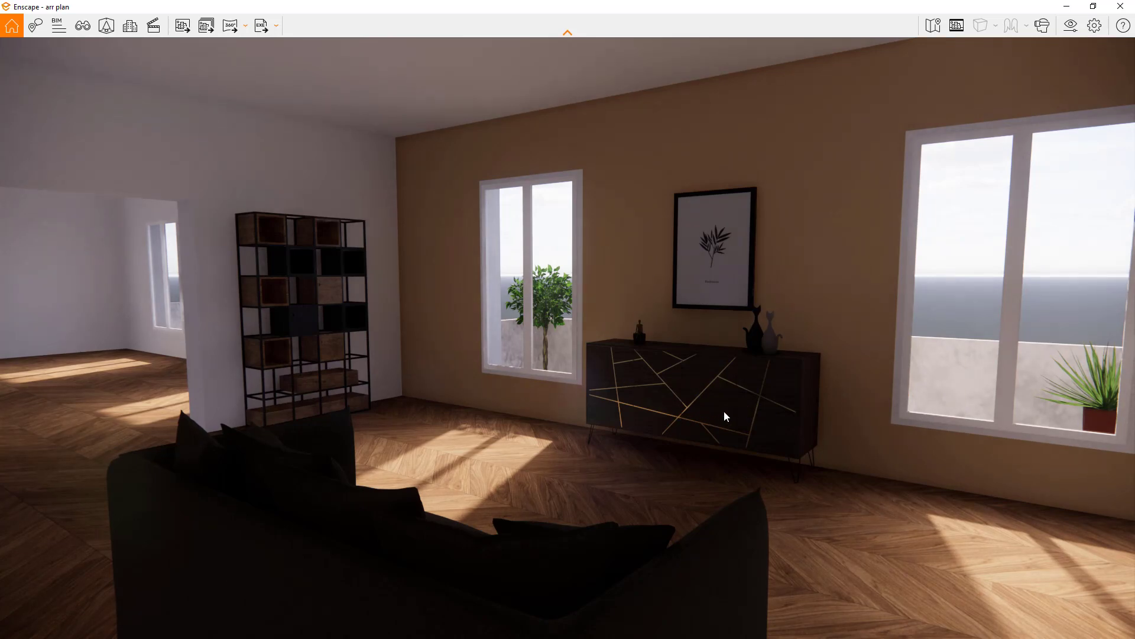
key(Up)
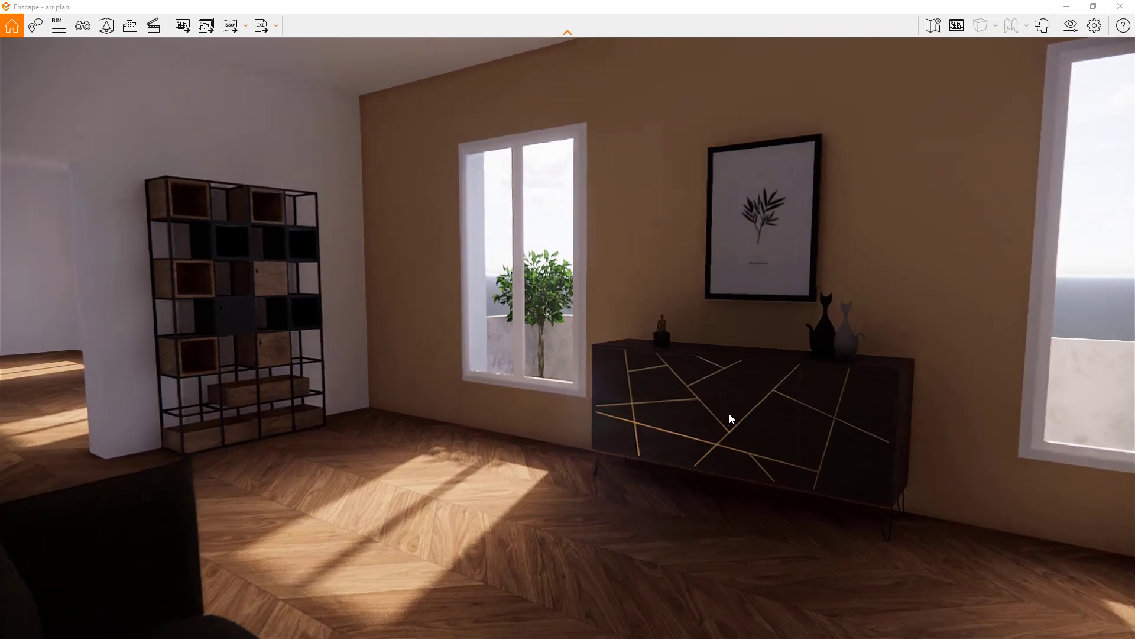
key(Up)
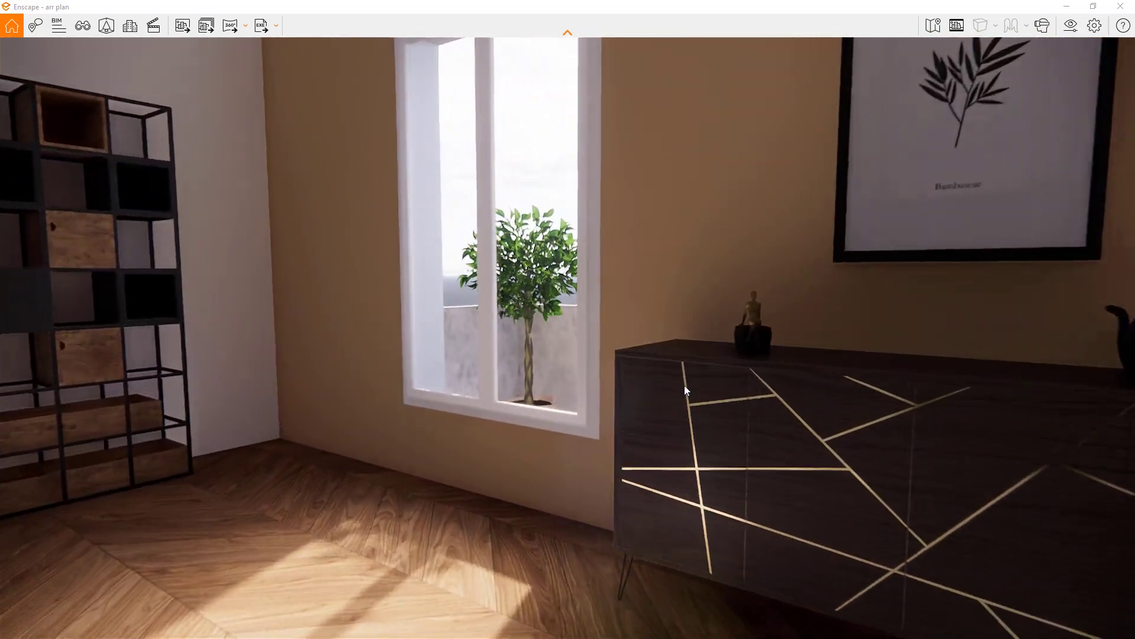
key(Up)
drag(685, 385, 39, 441)
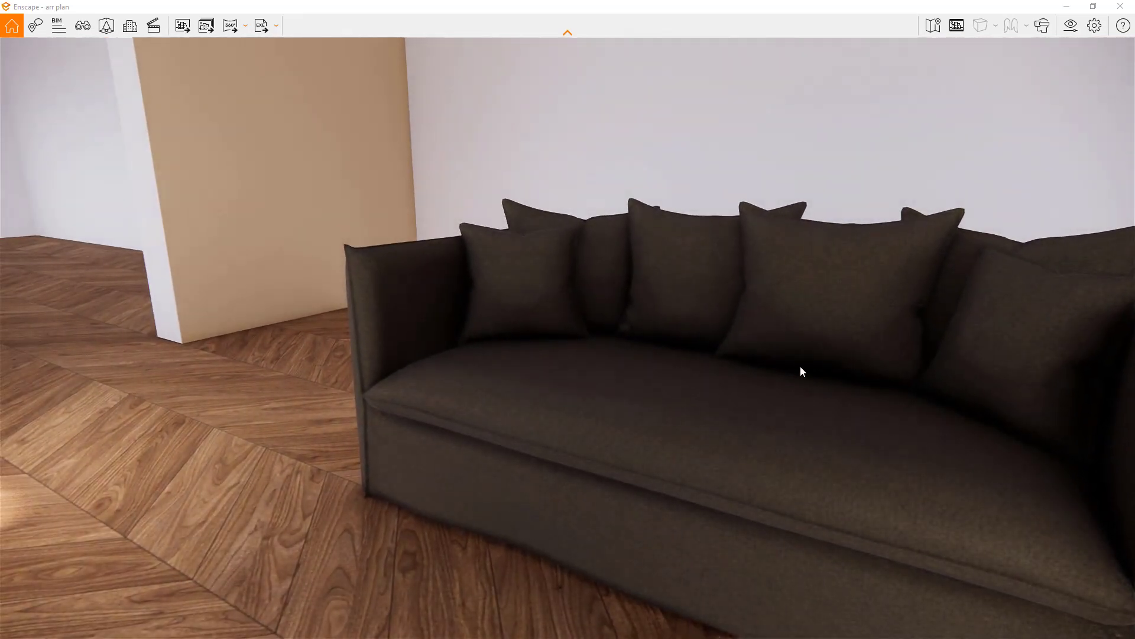
- Examine the dark fabric sofa and its cushions from several angles in the Enscape render
middle_drag(800, 365, 562, 409)
mouse_move(850, 362)
mouse_down()
mouse_move(720, 378)
mouse_move(760, 392)
mouse_move(836, 364)
mouse_up()
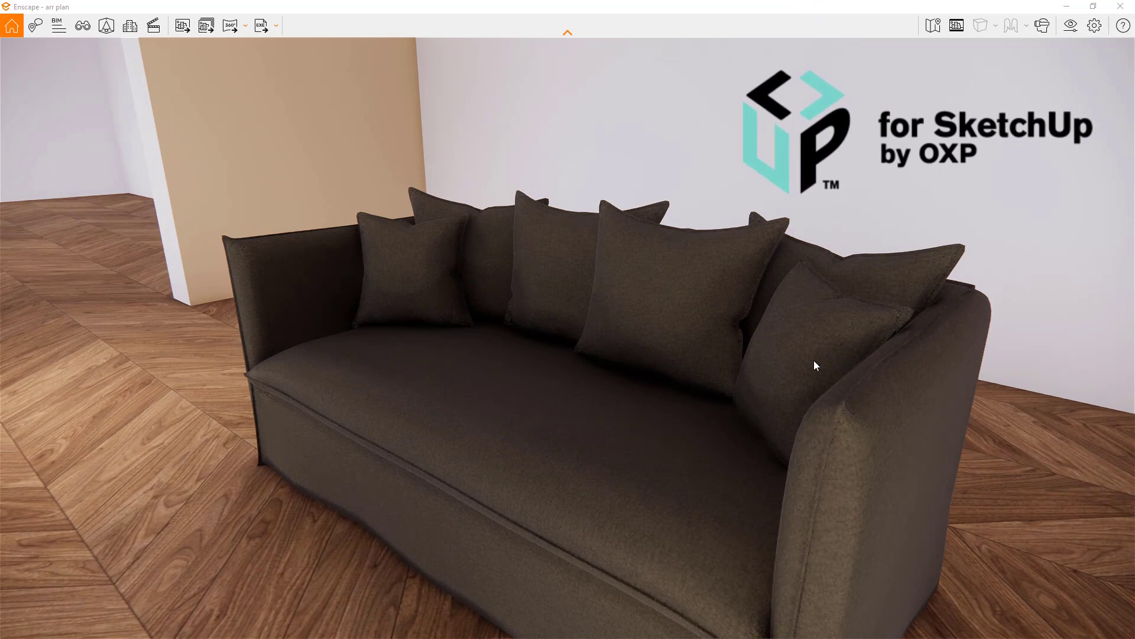
drag(644, 371, 565, 355)
scroll(566, 354, down, 5)
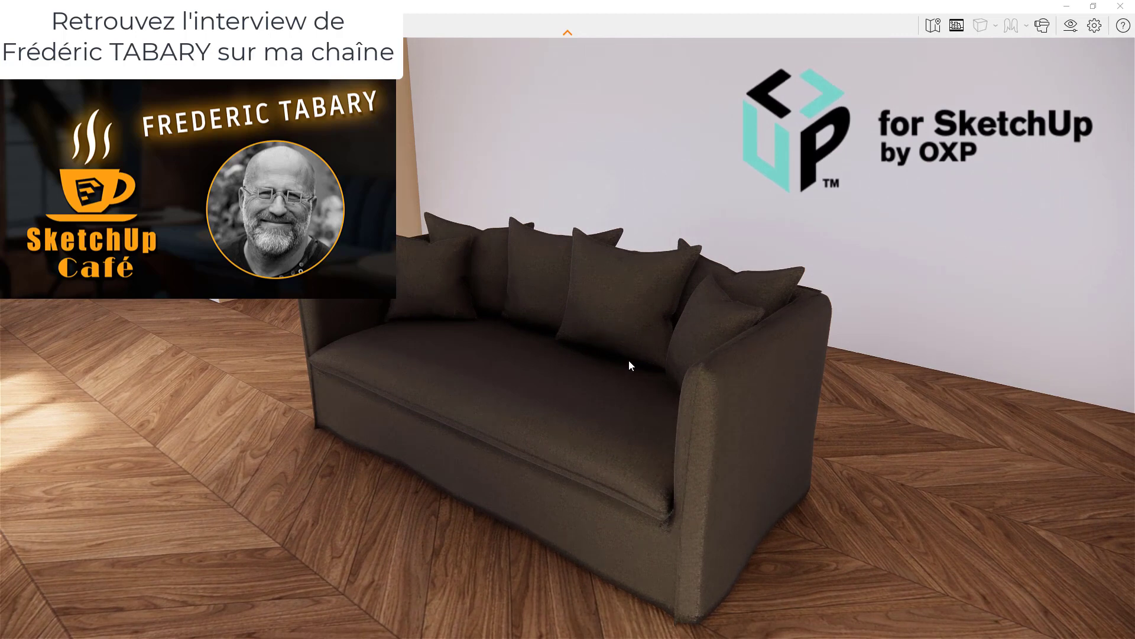
drag(630, 361, 636, 388)
scroll(636, 388, up, 2)
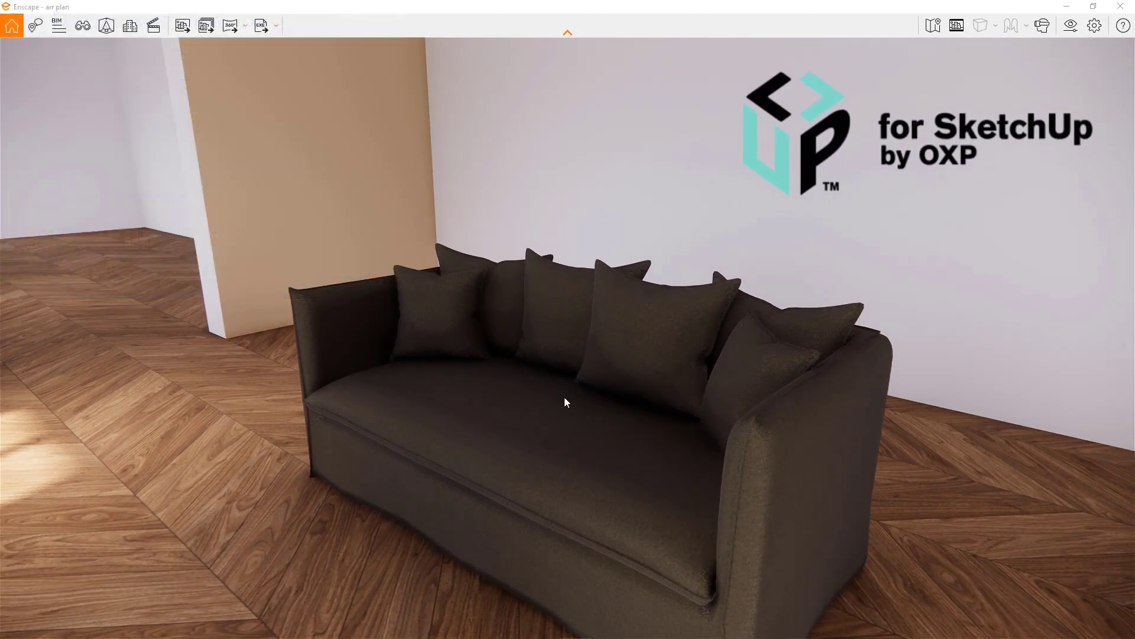
middle_drag(564, 396, 648, 310)
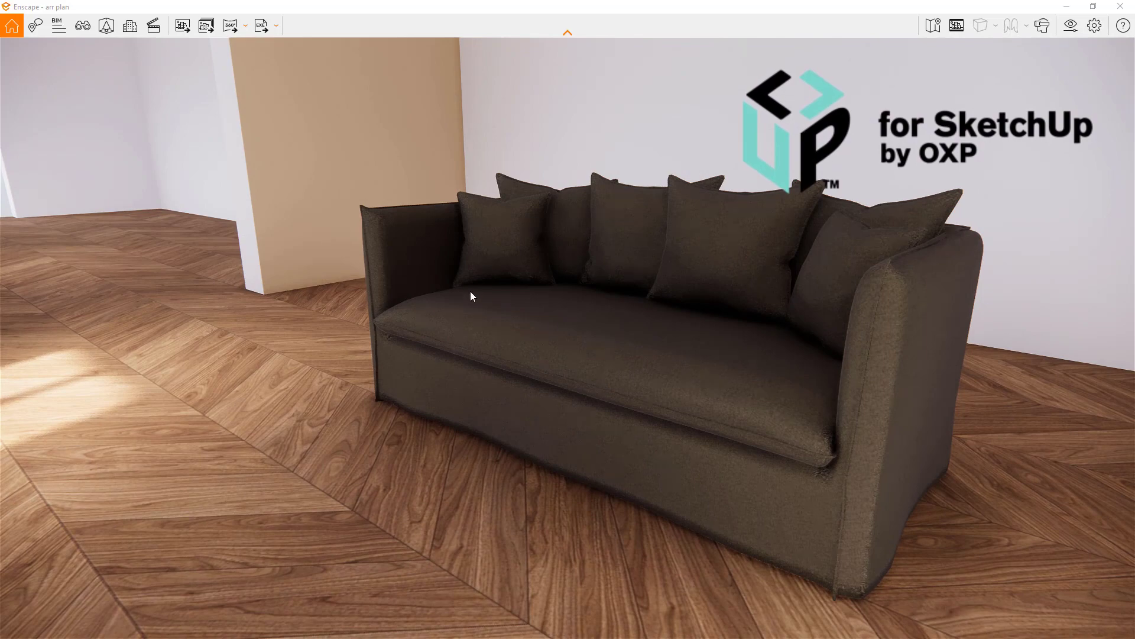
drag(756, 319, 698, 336)
middle_drag(756, 320, 504, 388)
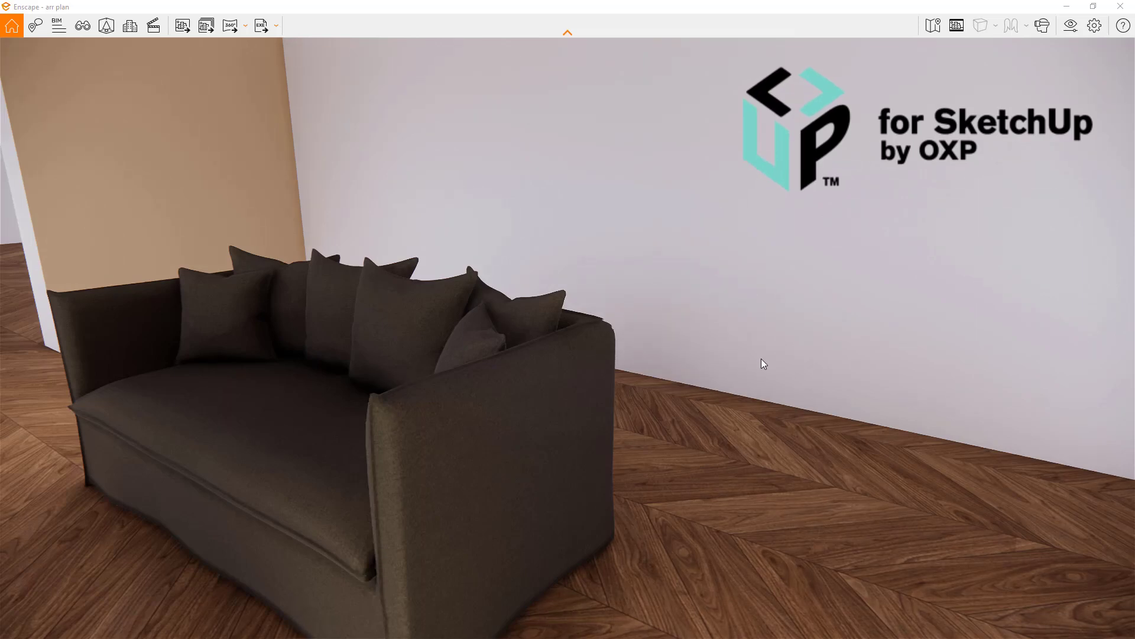
- Walk around the rendered living room to examine the sideboard, shelves, adjoining room and background outside the windows
drag(756, 364, 1040, 365)
drag(755, 365, 708, 280)
key(w)
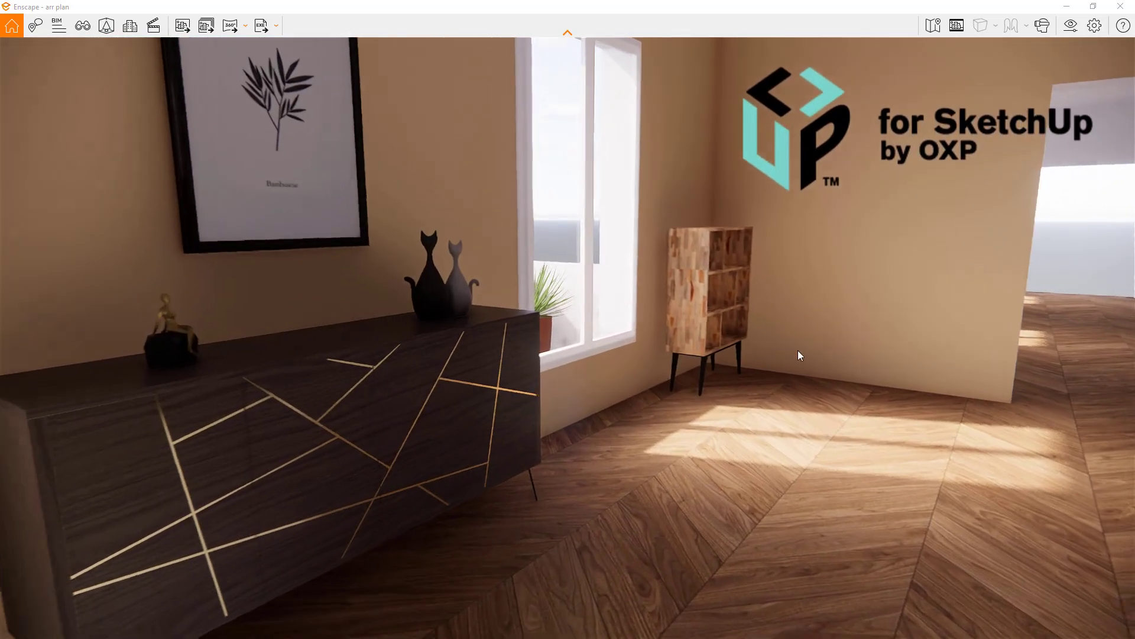
drag(797, 351, 455, 352)
middle_drag(958, 357, 875, 365)
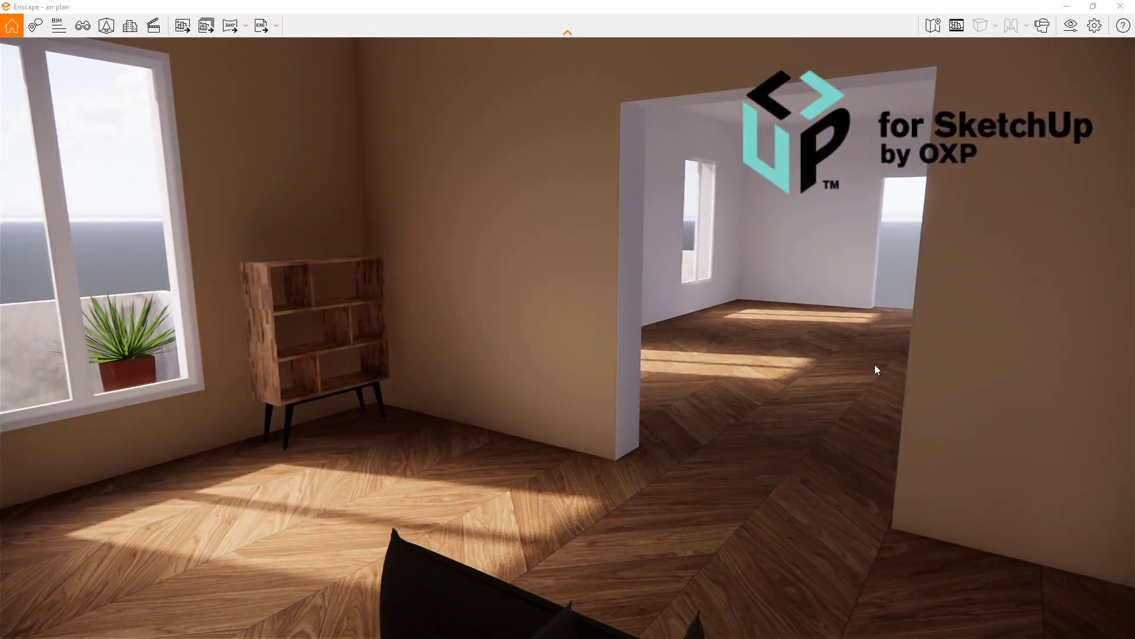
drag(845, 350, 1132, 346)
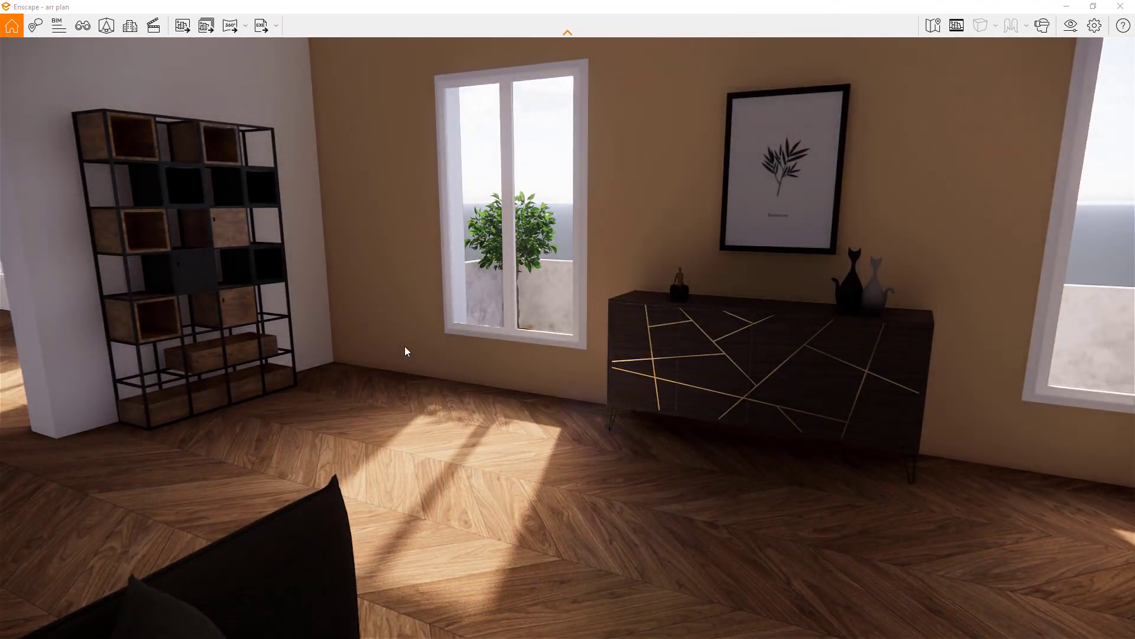
middle_drag(751, 361, 736, 331)
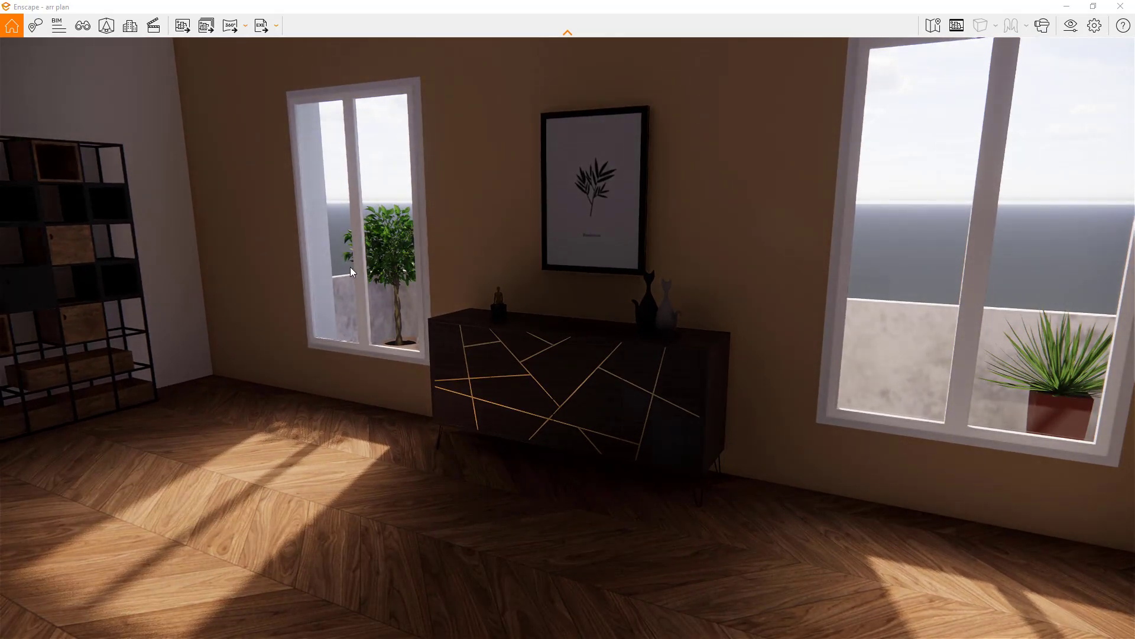
drag(844, 363, 463, 437)
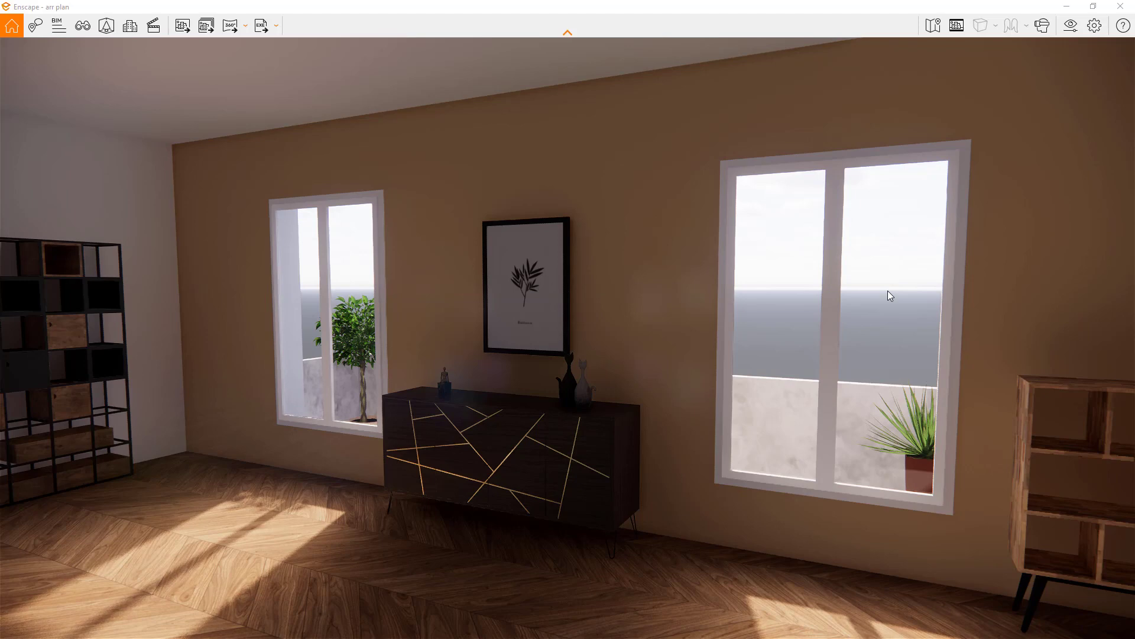
drag(806, 302, 805, 311)
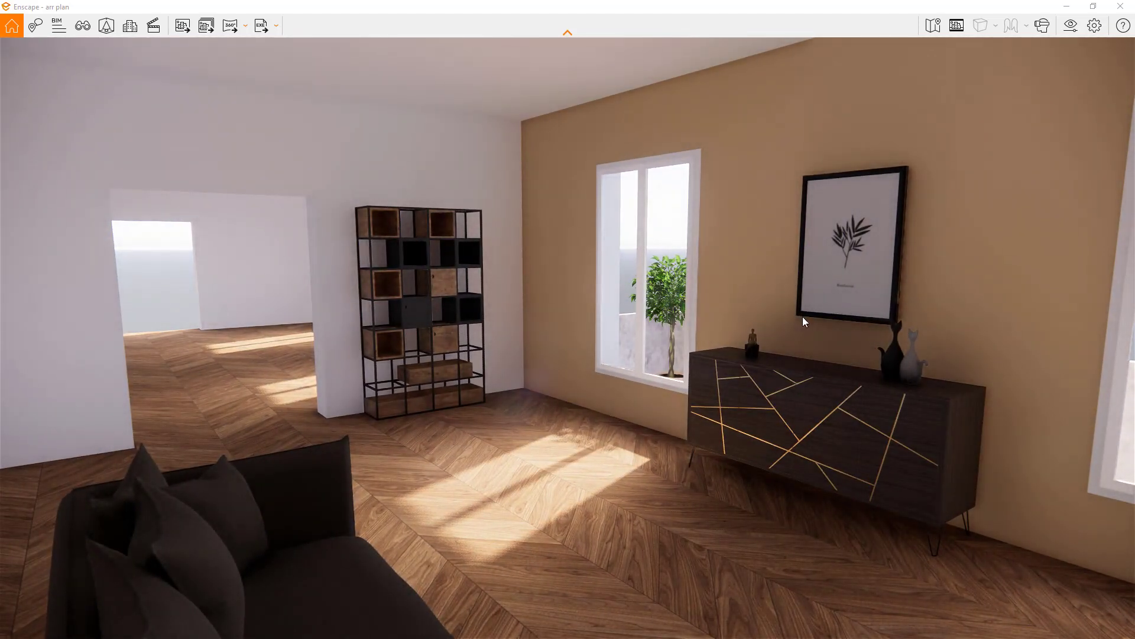
mouse_move(803, 317)
middle_down()
mouse_move(881, 313)
mouse_move(884, 284)
mouse_move(801, 317)
middle_up()
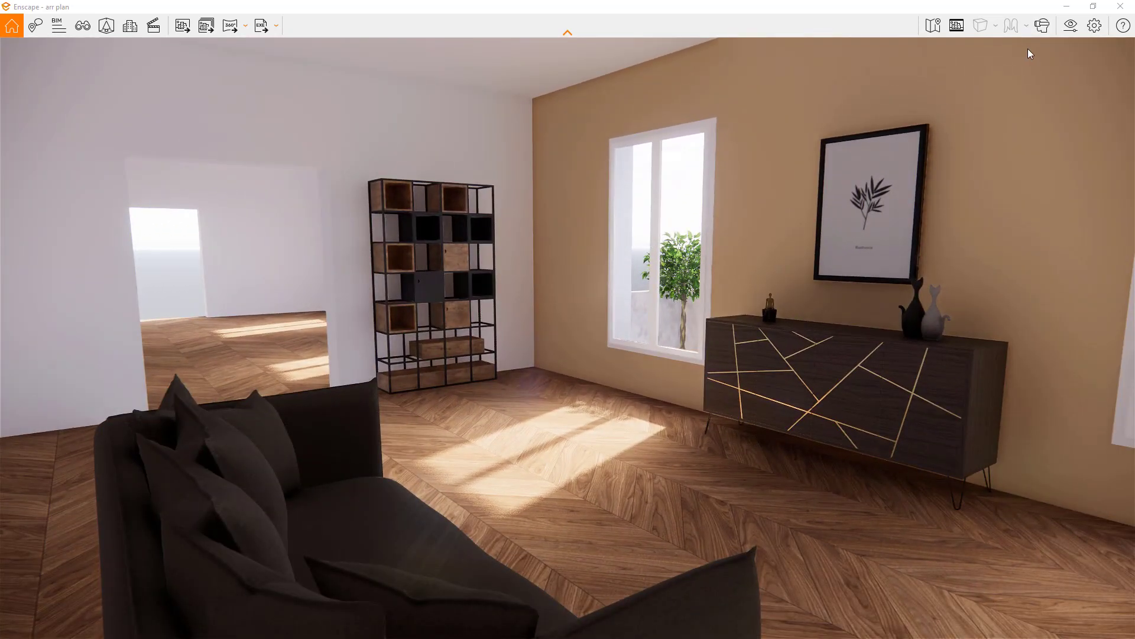
- Switch back to SketchUp and inspect the facade and balconies from outside the building
click(1067, 8)
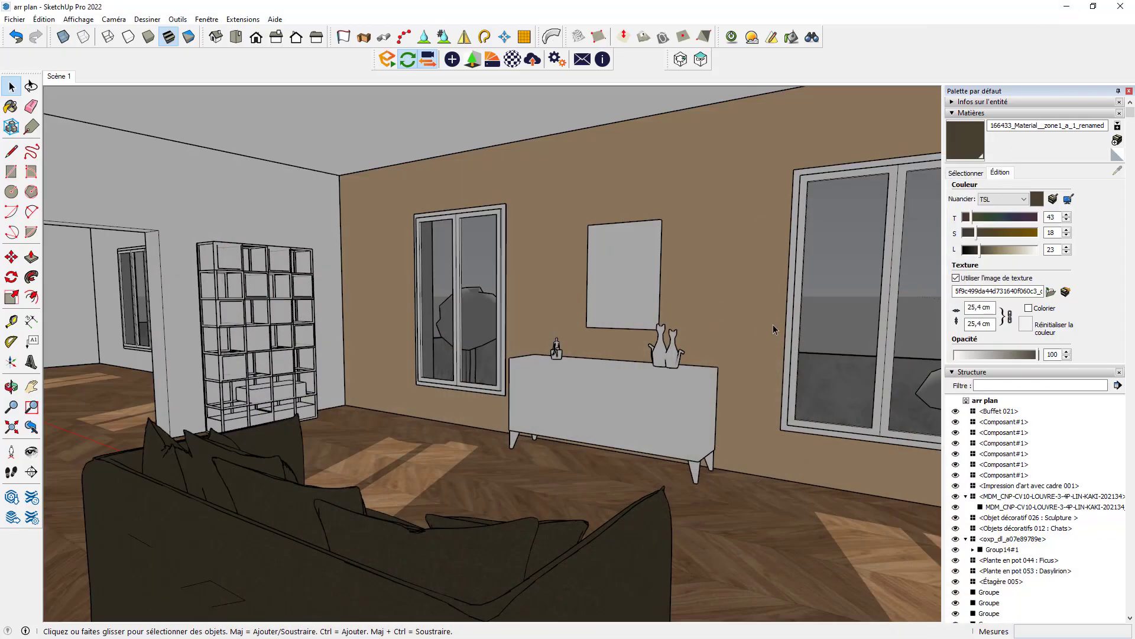
middle_drag(855, 294, 380, 359)
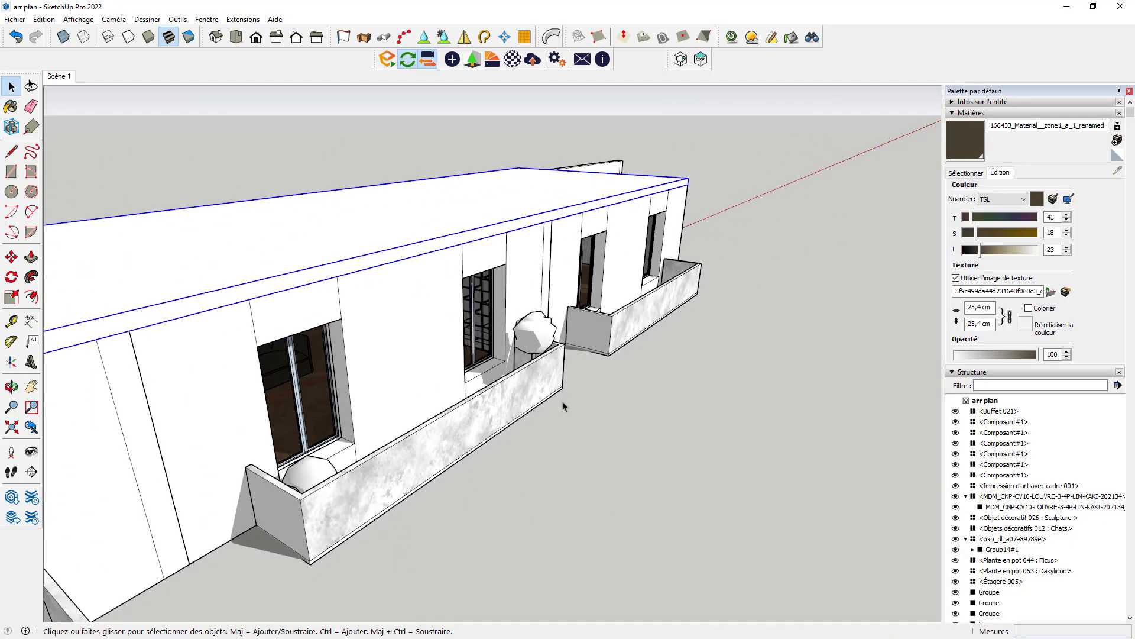
middle_drag(562, 401, 694, 381)
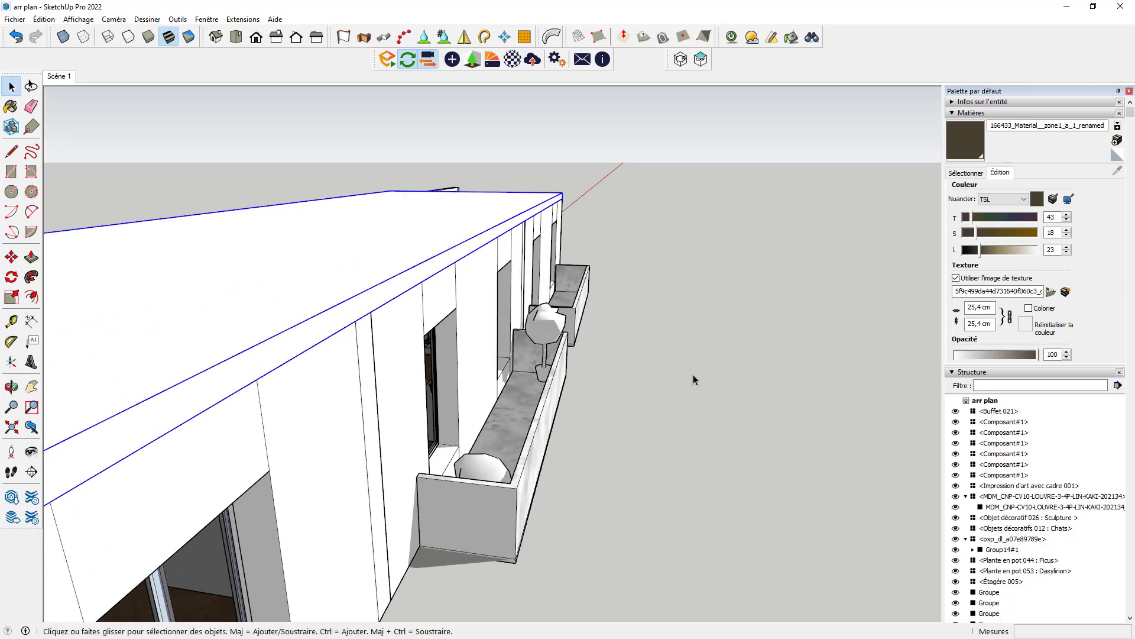
middle_drag(638, 446, 565, 427)
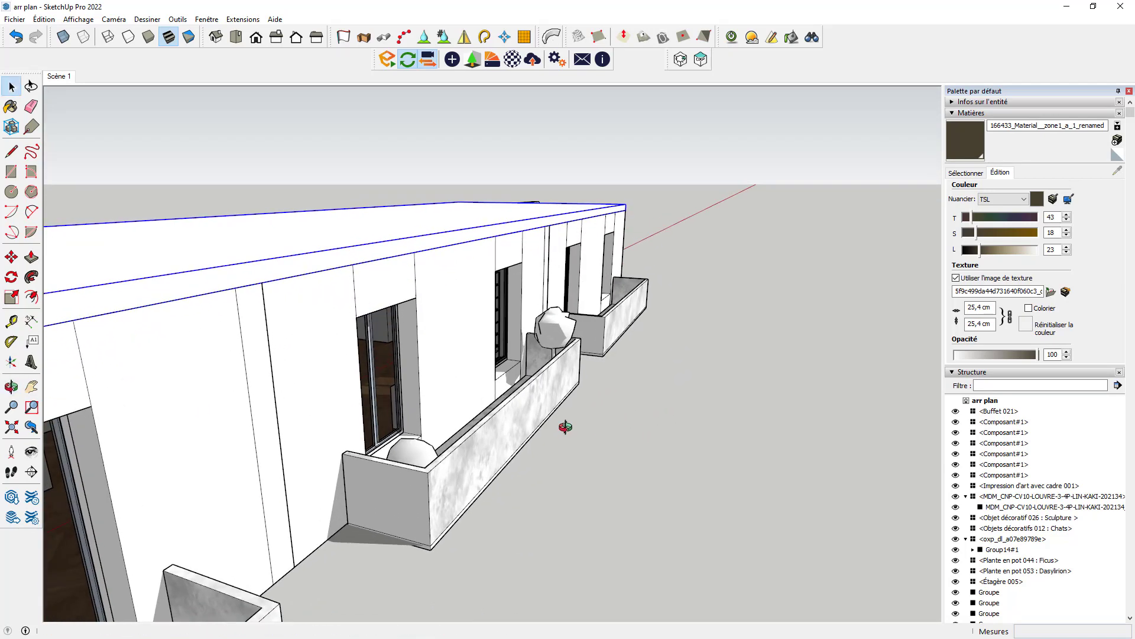
- Switch to the arriere plan folder in File Explorer and select the HDR file piazza_bologni_2k
click(1068, 6)
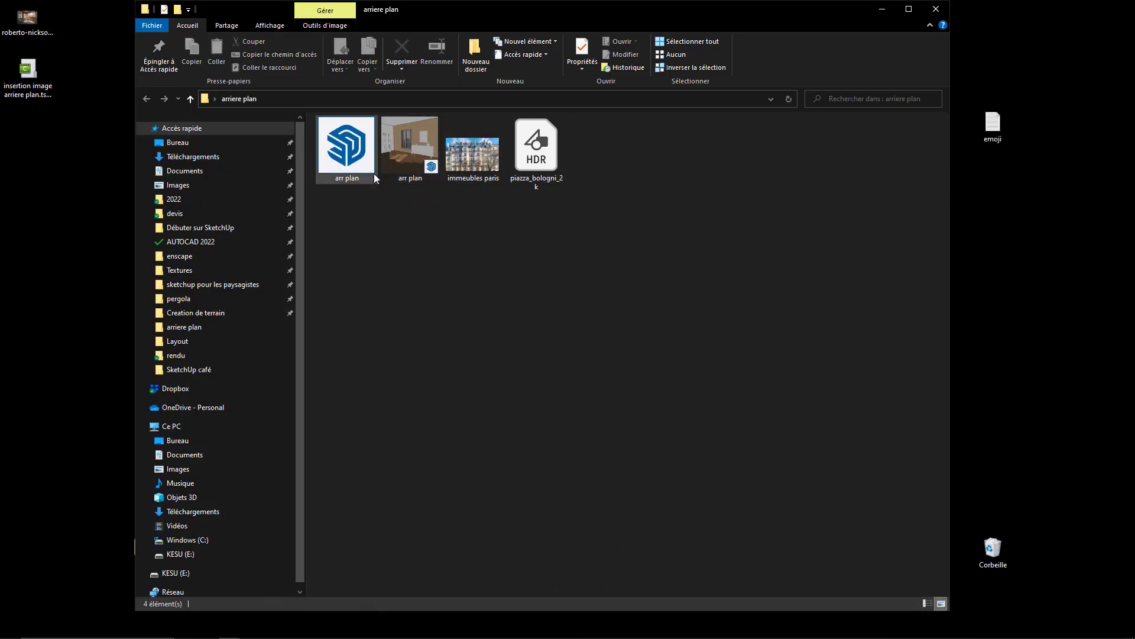
click(536, 168)
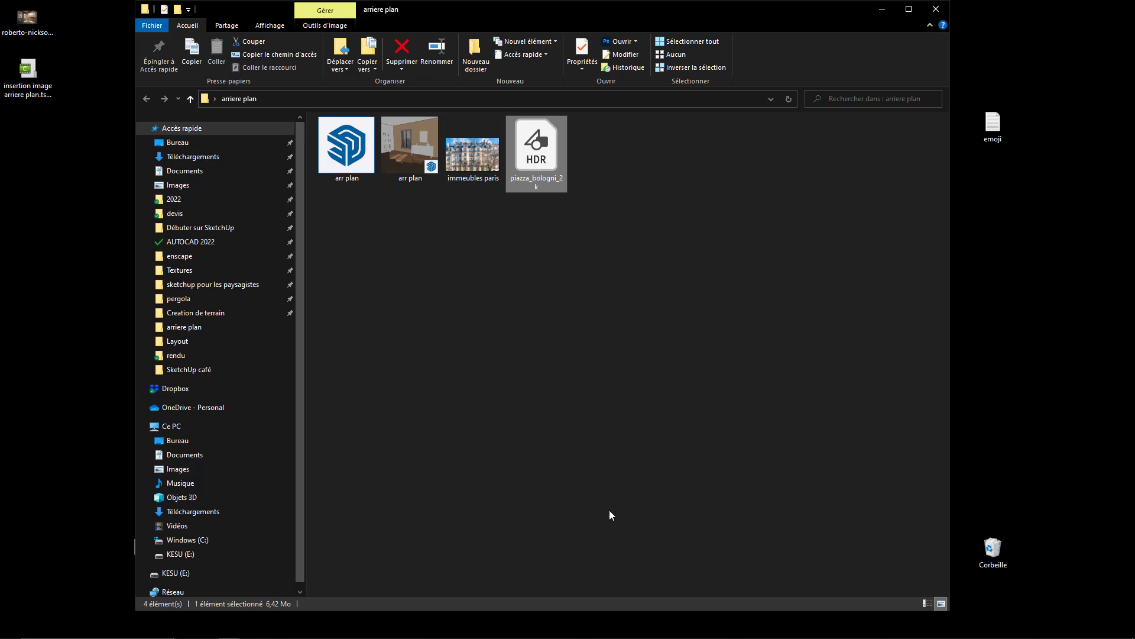
- Switch to the Enscape render and select Skybox as the horizon source in the visual settings for the sky
mouse_move(611, 636)
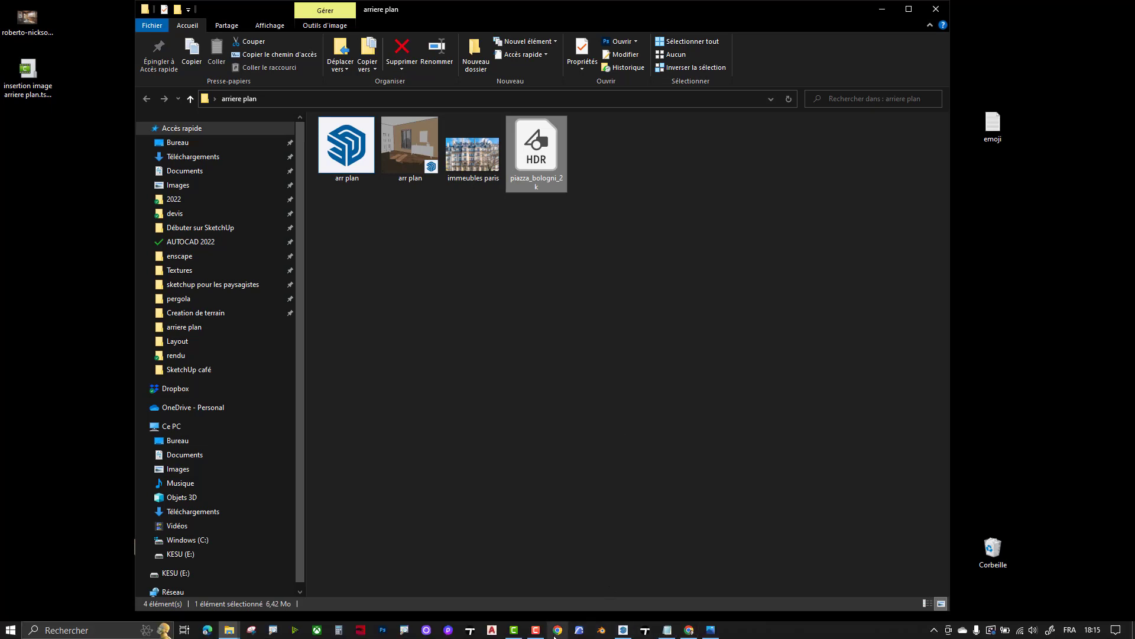
click(622, 633)
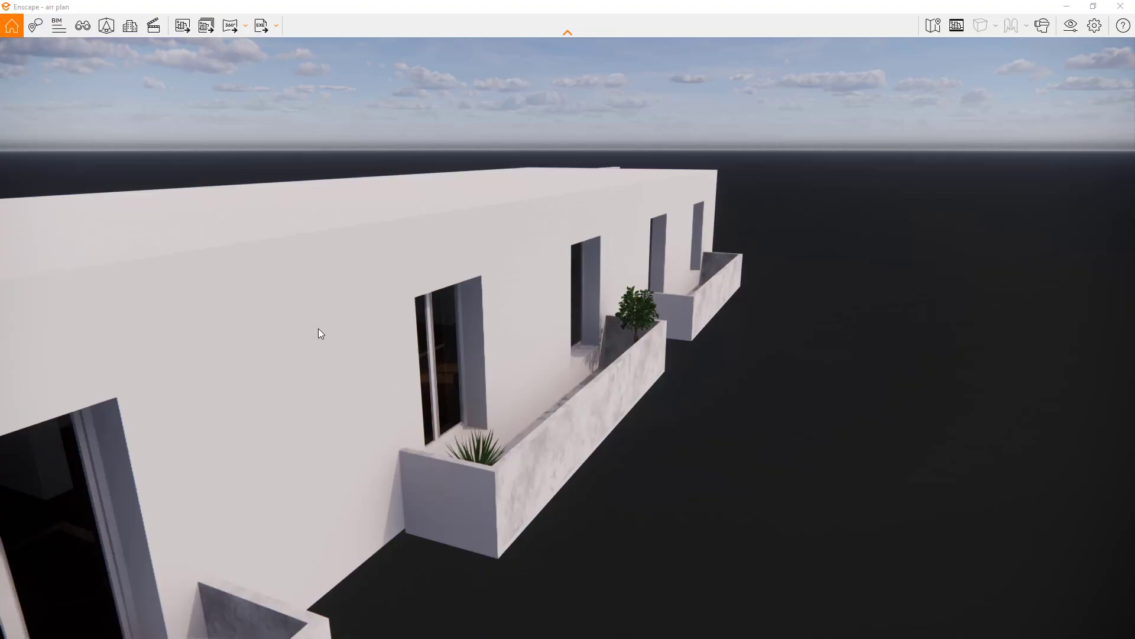
middle_drag(268, 270, 444, 234)
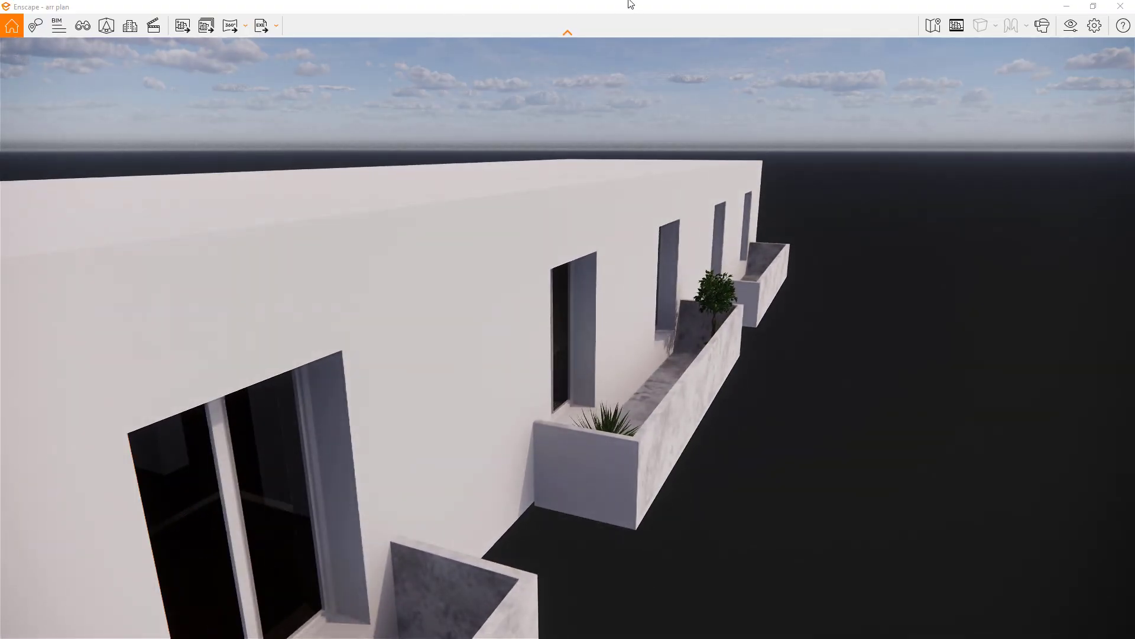
click(1070, 30)
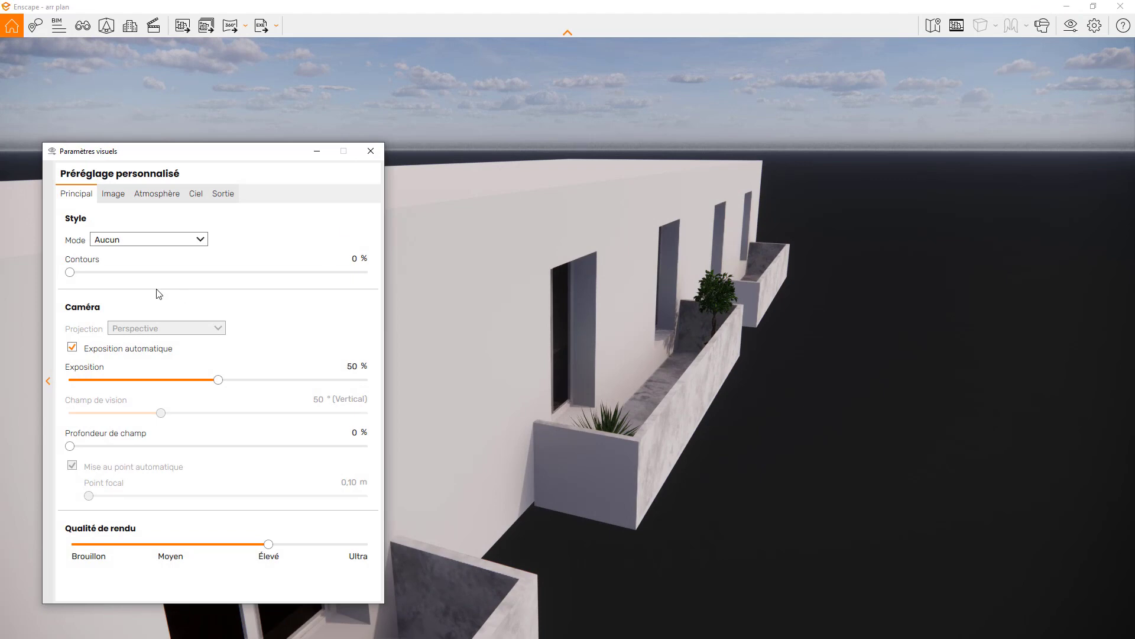
click(198, 202)
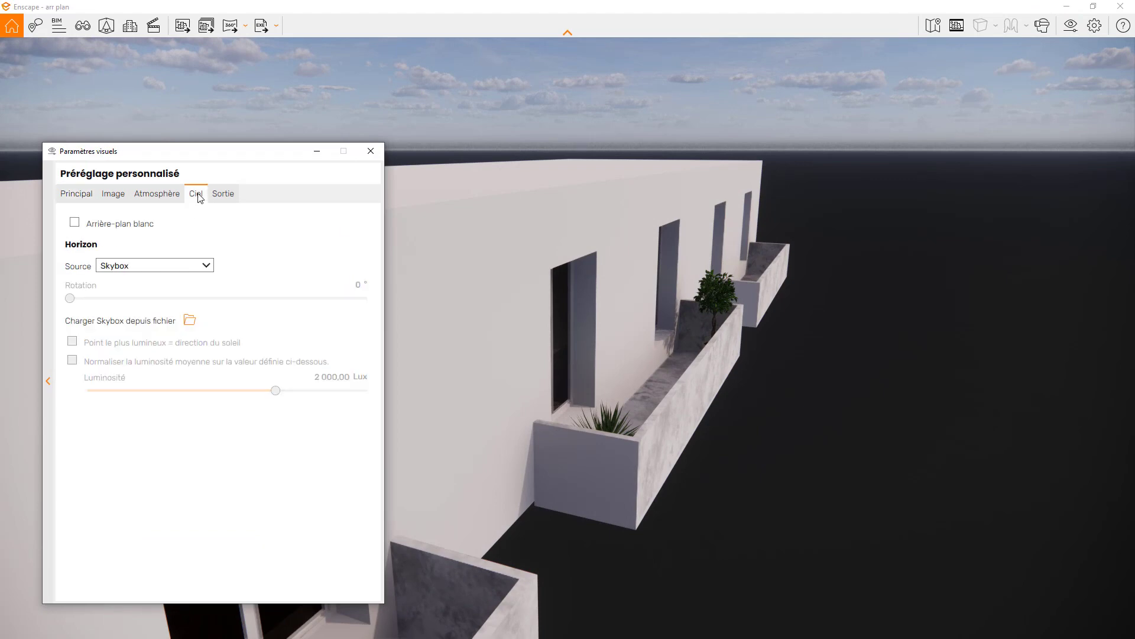
click(201, 268)
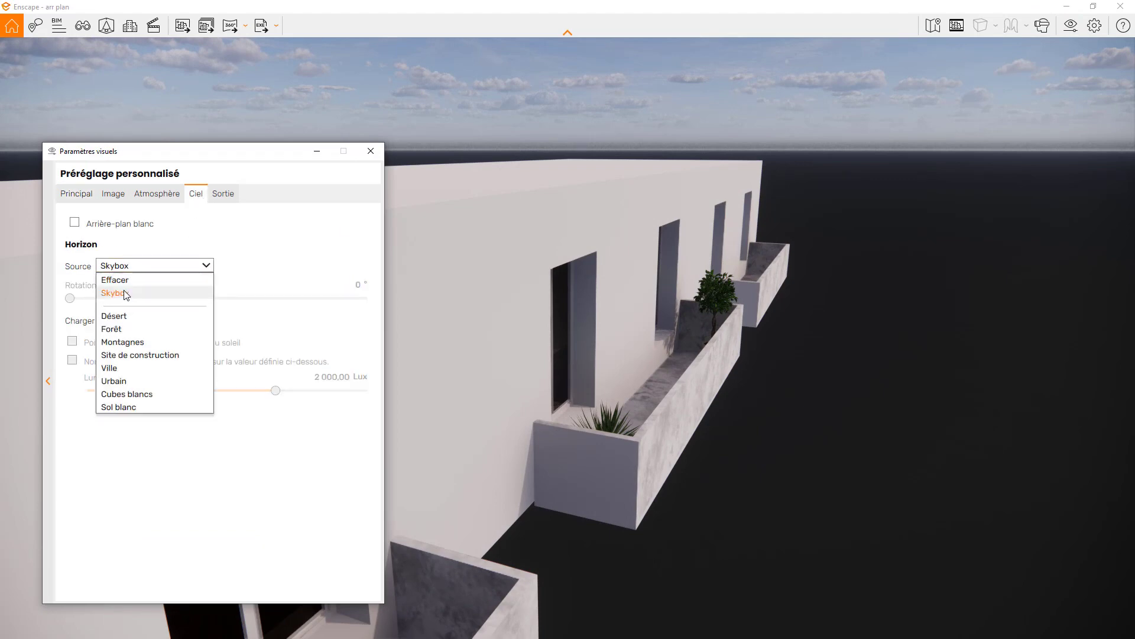
click(126, 294)
- Try the white background option, turn it off again and reselect Skybox as the horizon source
click(76, 224)
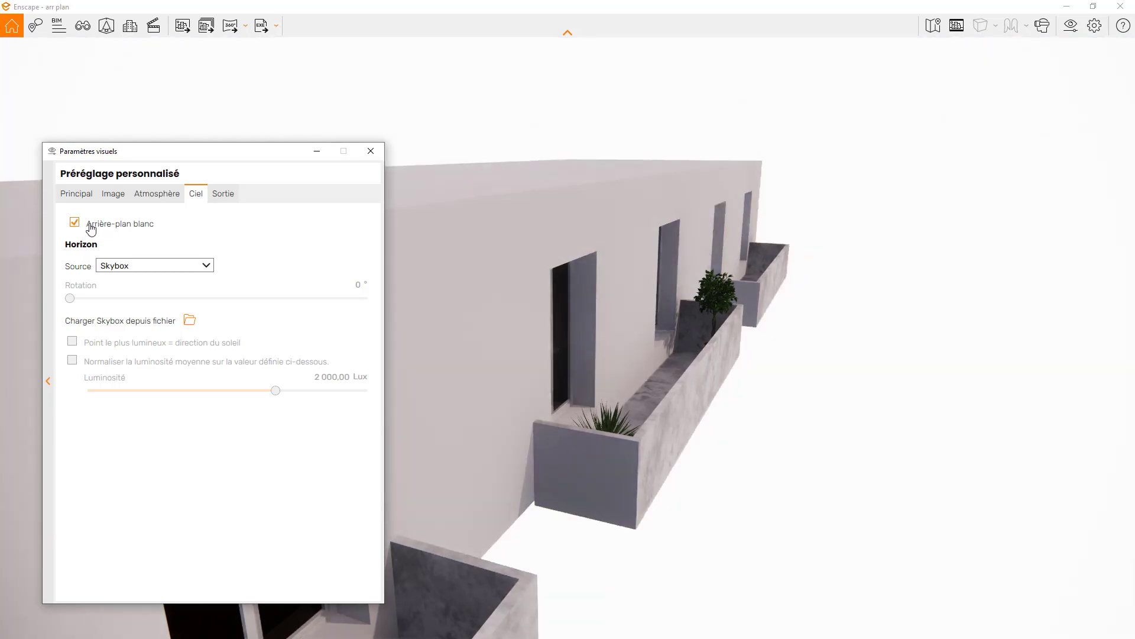
click(74, 223)
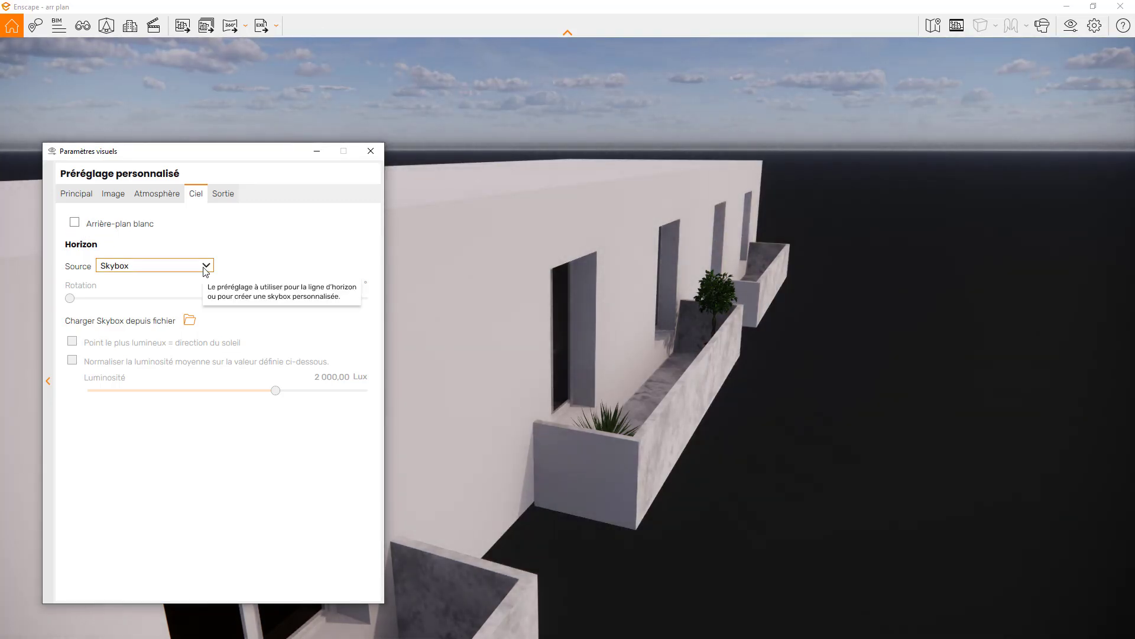
click(205, 267)
click(132, 294)
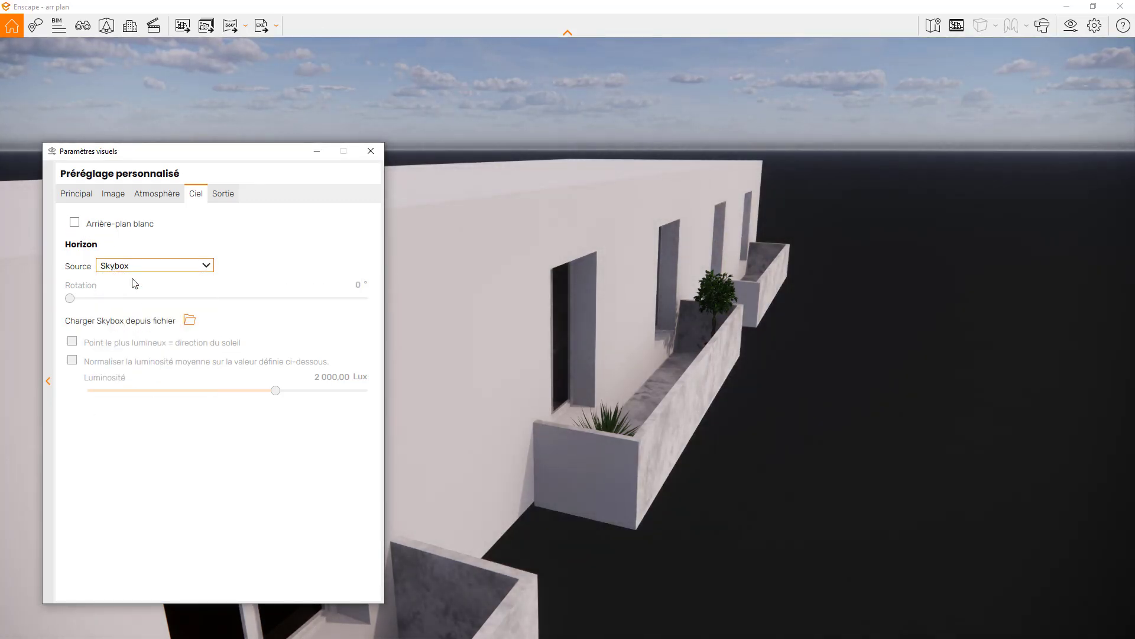
- Load the HDR file piazza_bologni_2k as the skybox and look at it around the facade in the render
click(189, 320)
click(243, 308)
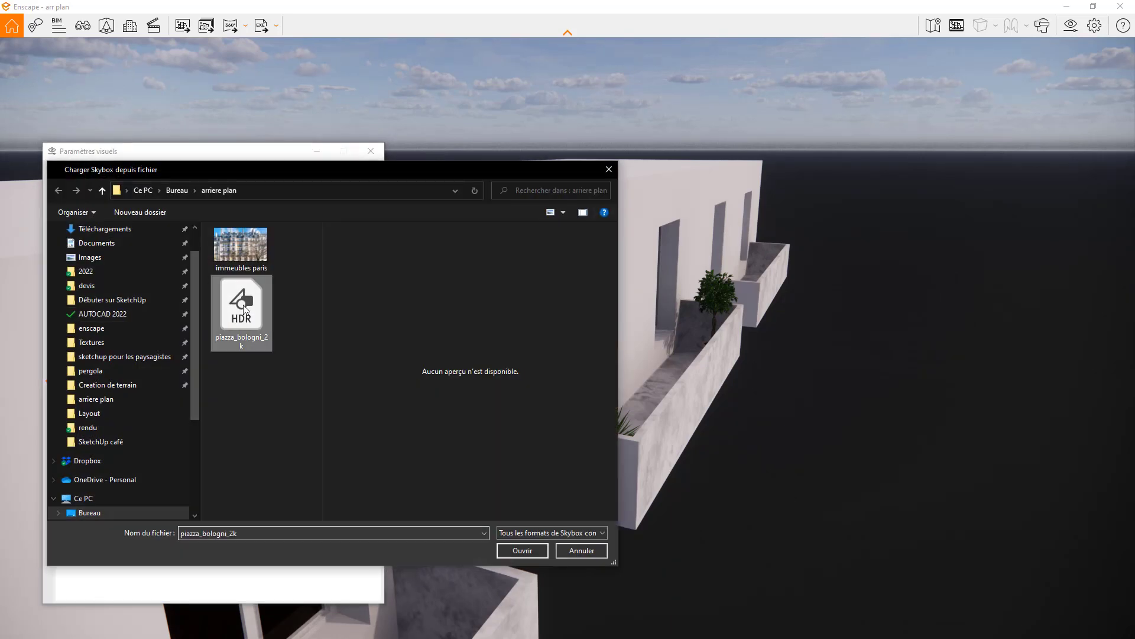
click(527, 550)
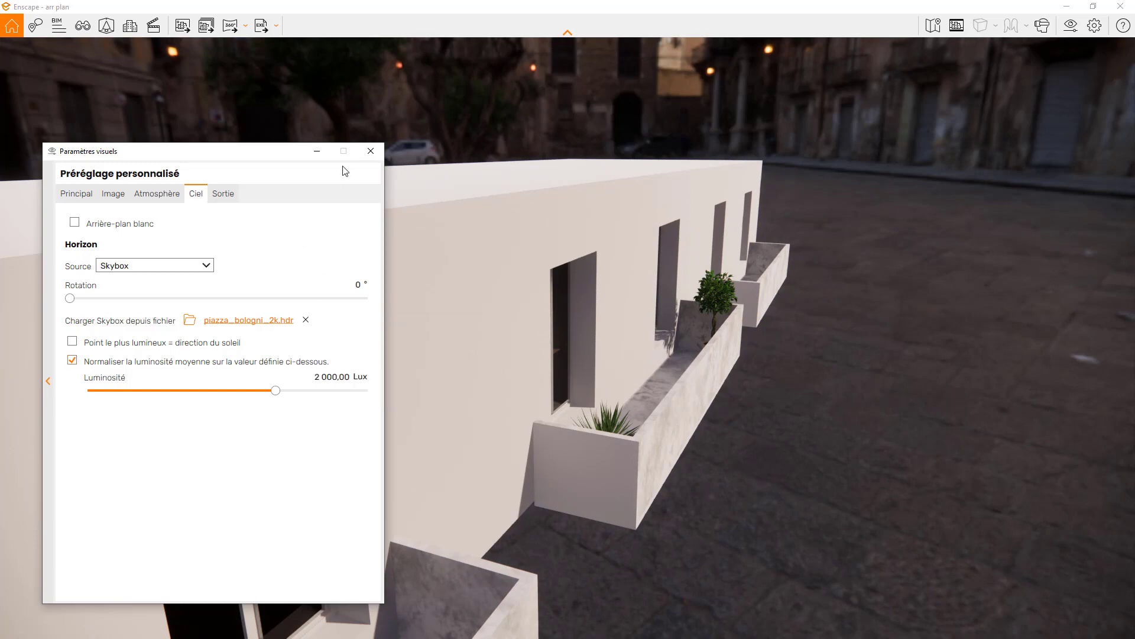
click(318, 151)
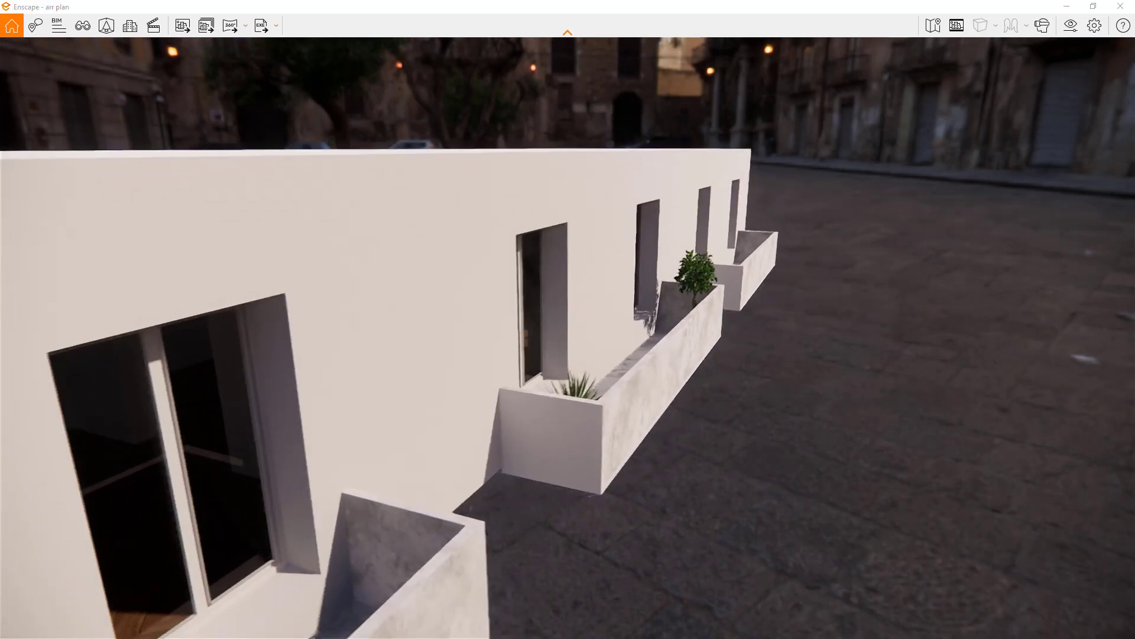
drag(672, 290, 807, 245)
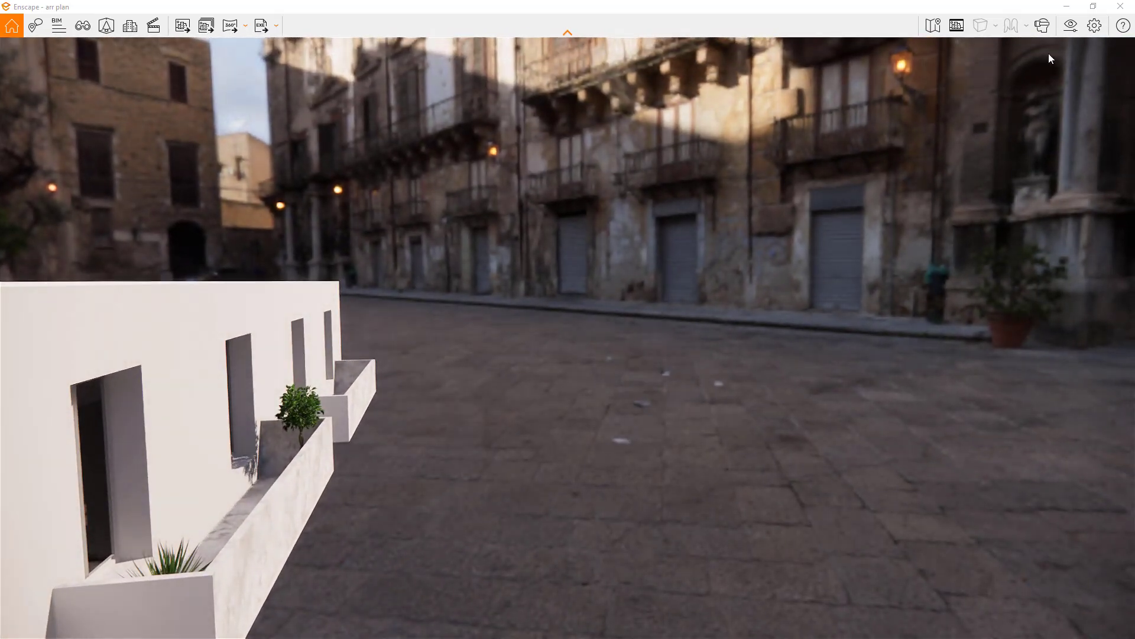
- Return to Scène 1 and examine the skybox background through the living room windows in the enlarged render
click(1092, 7)
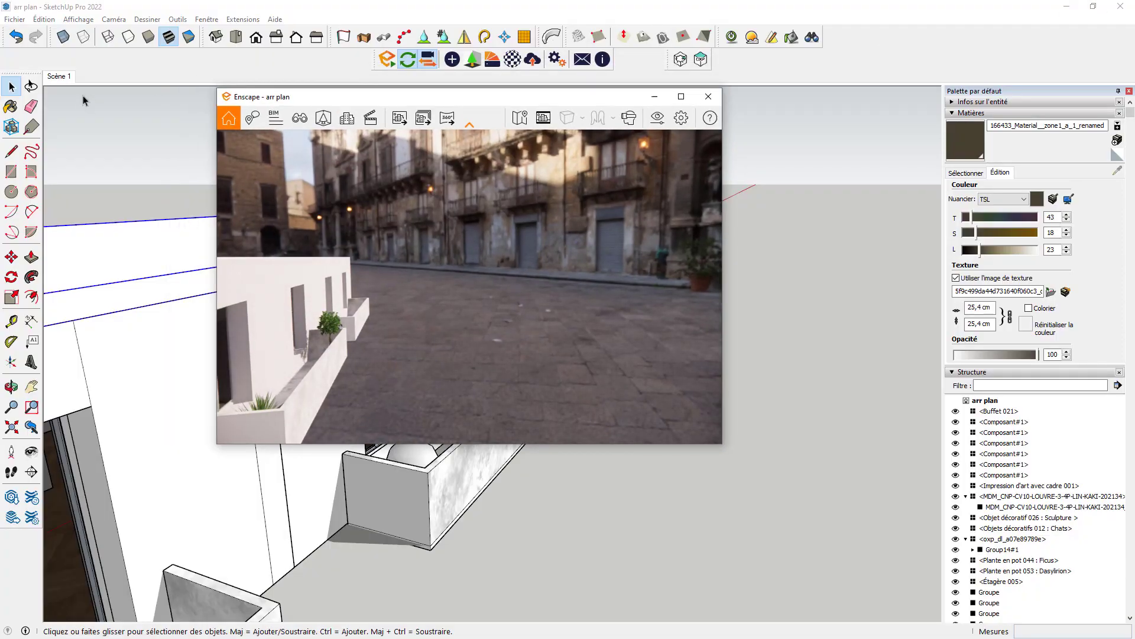
click(58, 77)
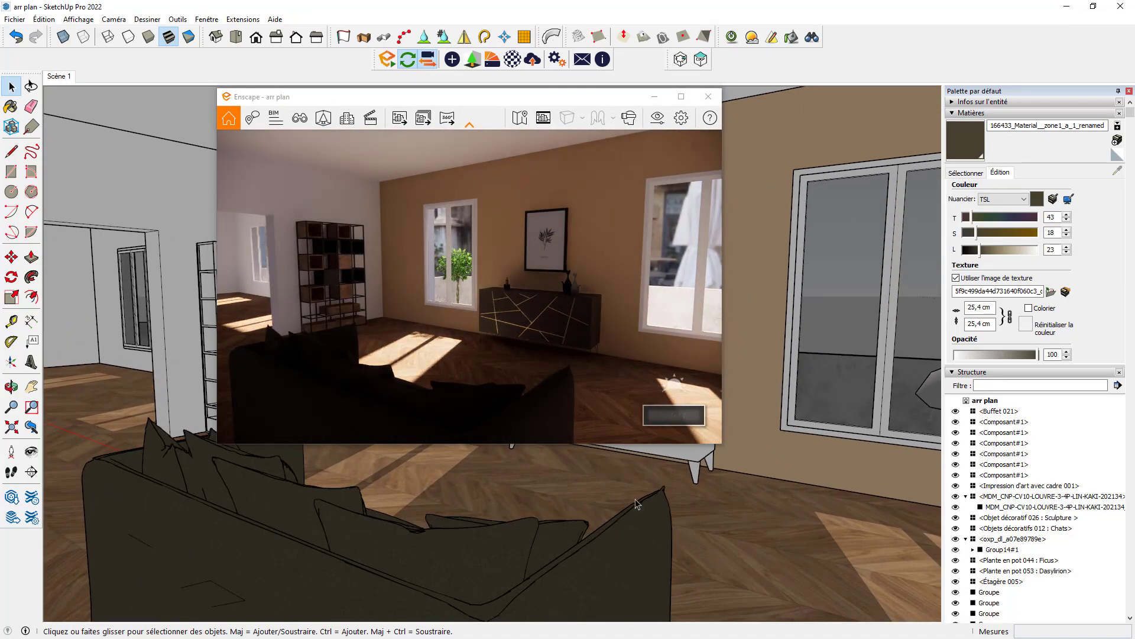
click(681, 96)
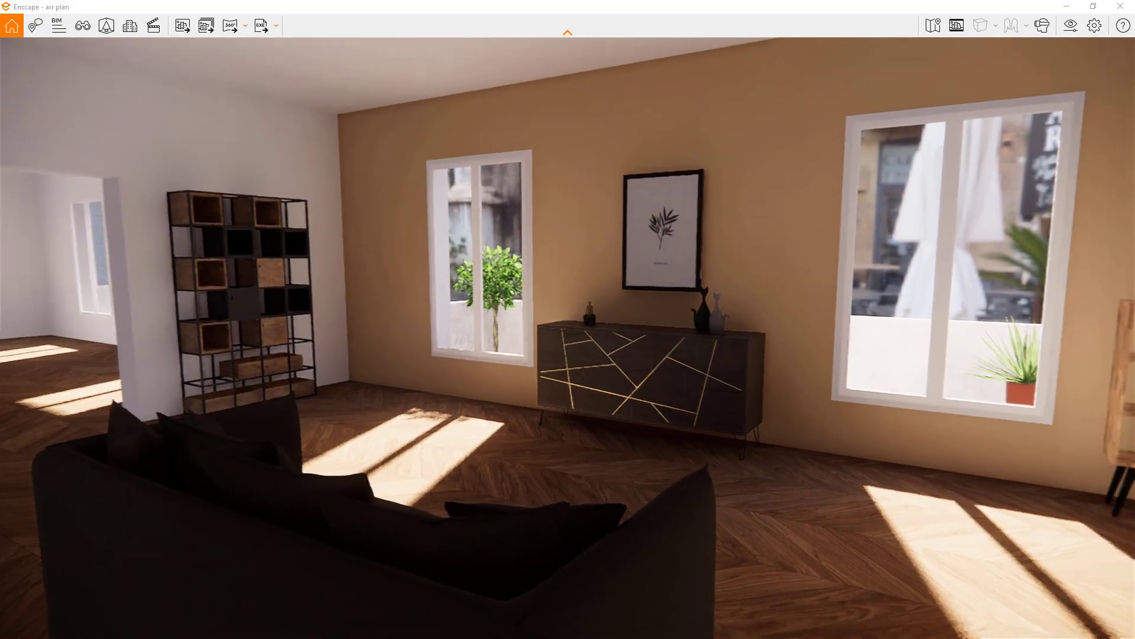
drag(473, 319, 733, 320)
drag(970, 378, 750, 364)
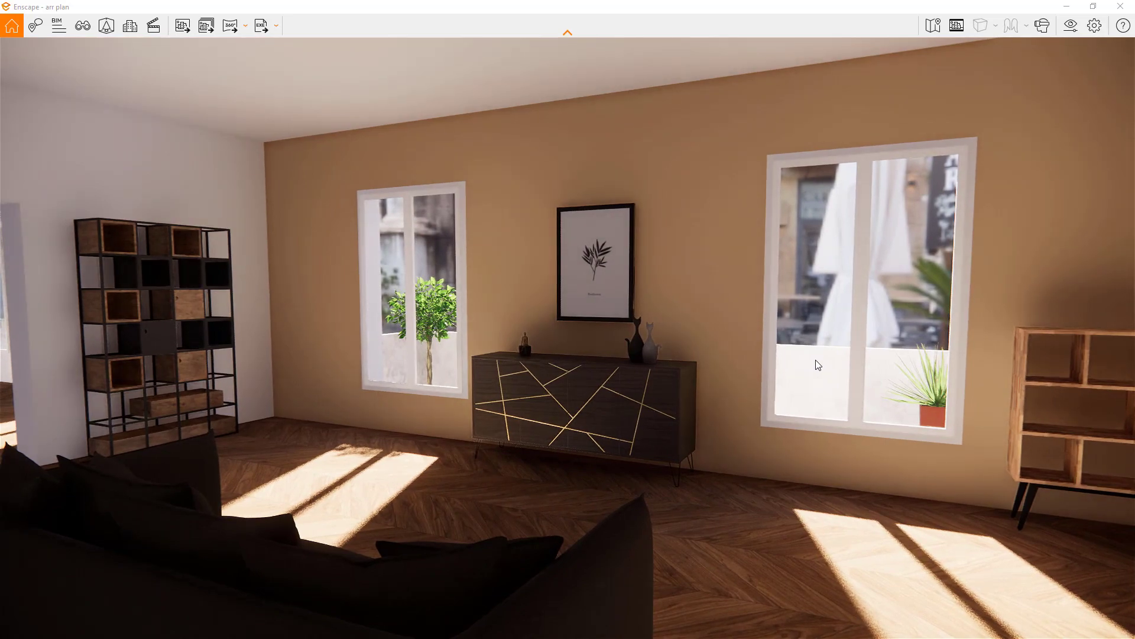
middle_drag(817, 364, 715, 366)
drag(716, 366, 485, 370)
drag(845, 362, 703, 369)
scroll(791, 360, up, 2)
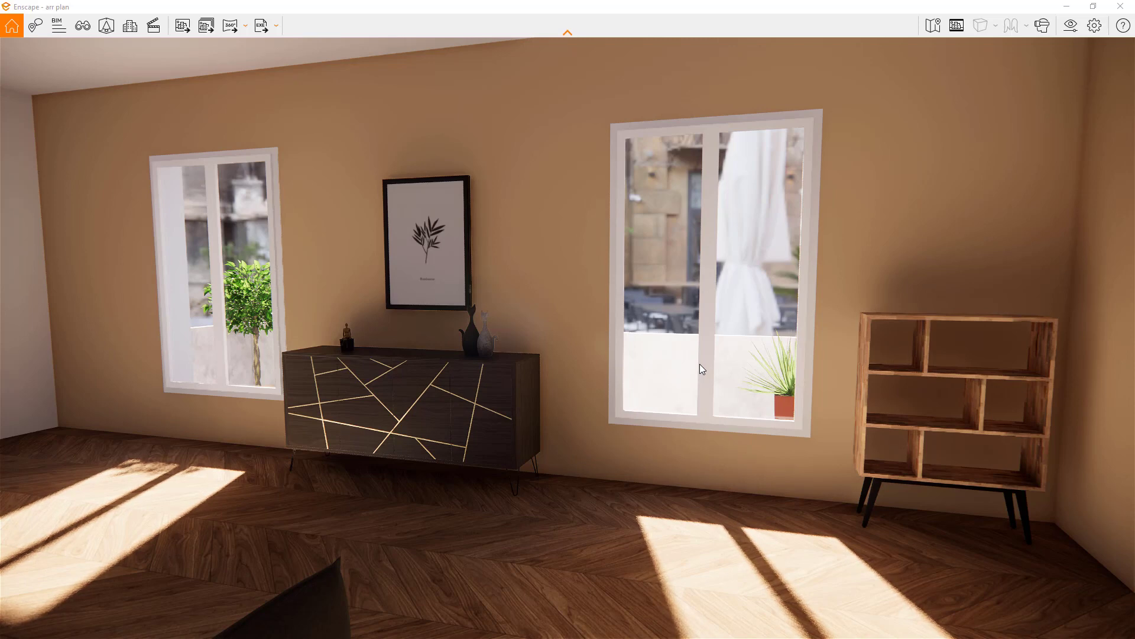
- Reduce the Enscape render window, close the visual settings and move the render window away from the furniture shelves in the SketchUp view
click(1092, 7)
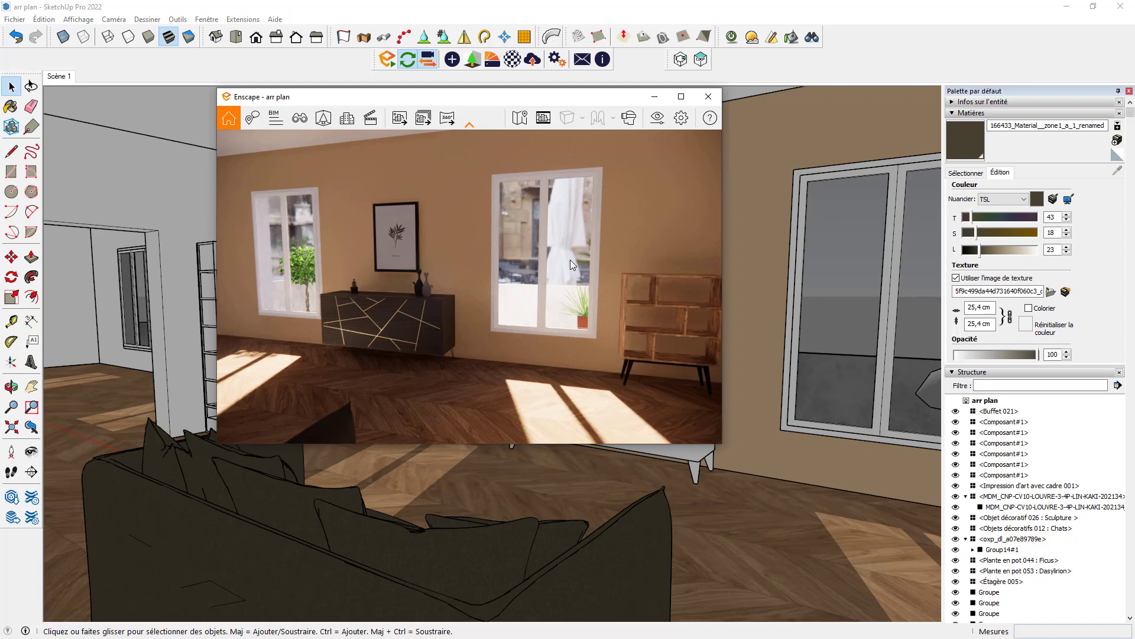
click(655, 98)
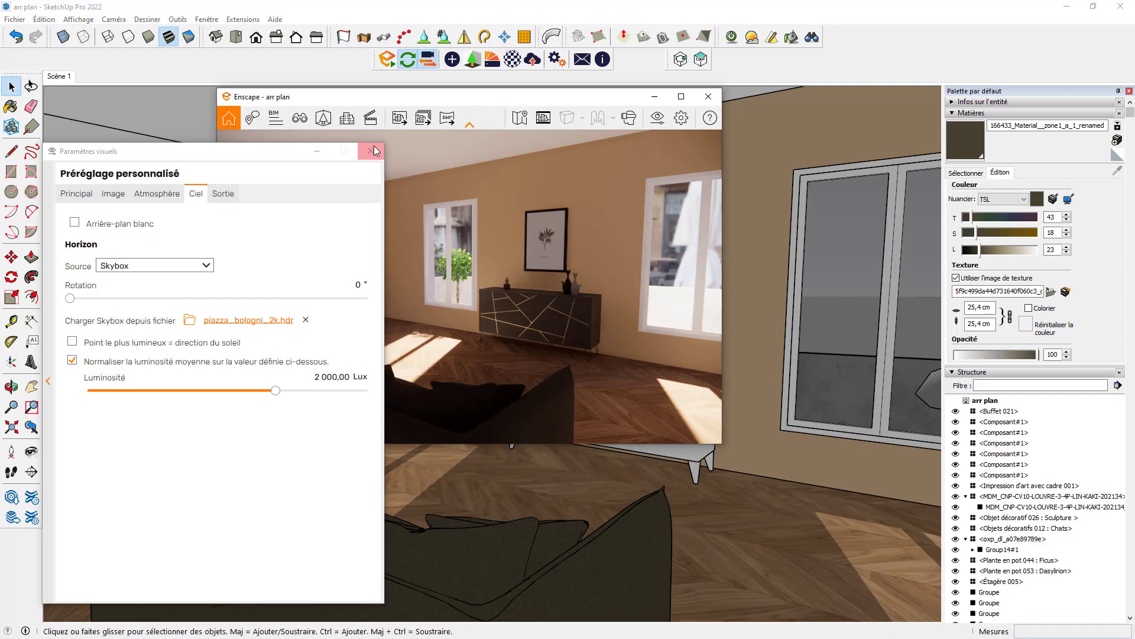
click(372, 151)
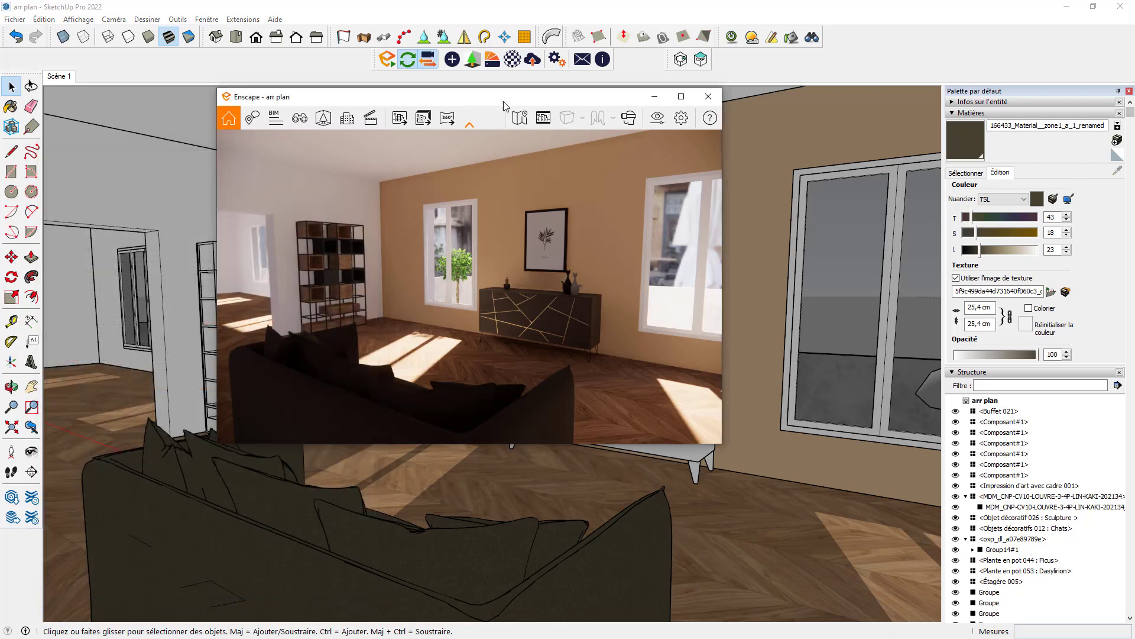
drag(512, 99, 675, 43)
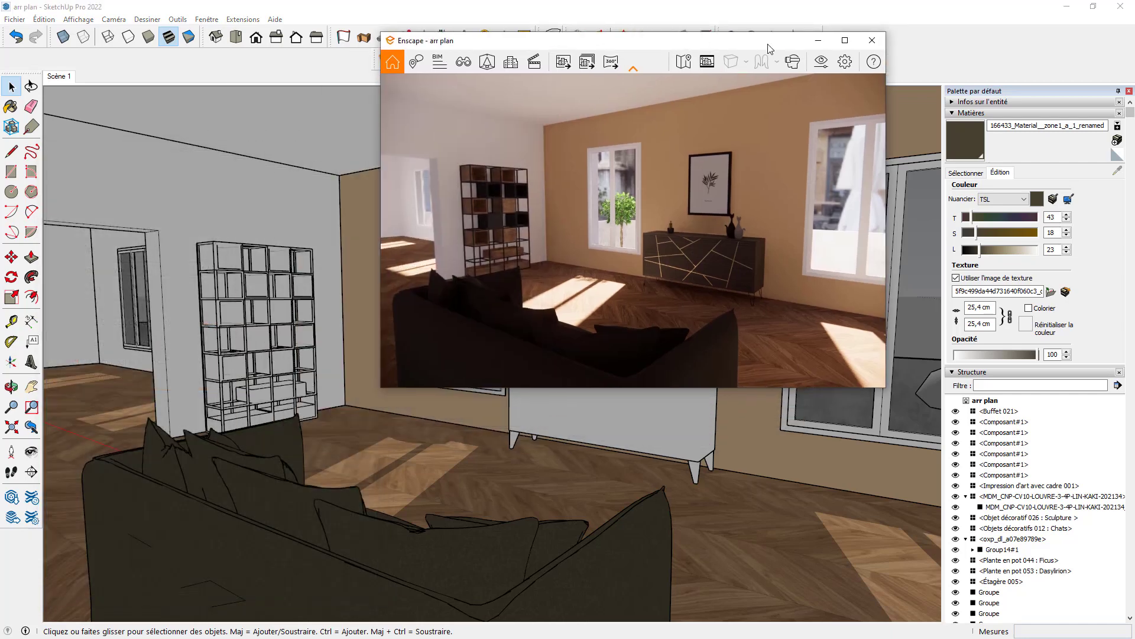
- Set the horizon source to Effacer in the visual settings for the sky and close the Enscape render window
click(821, 62)
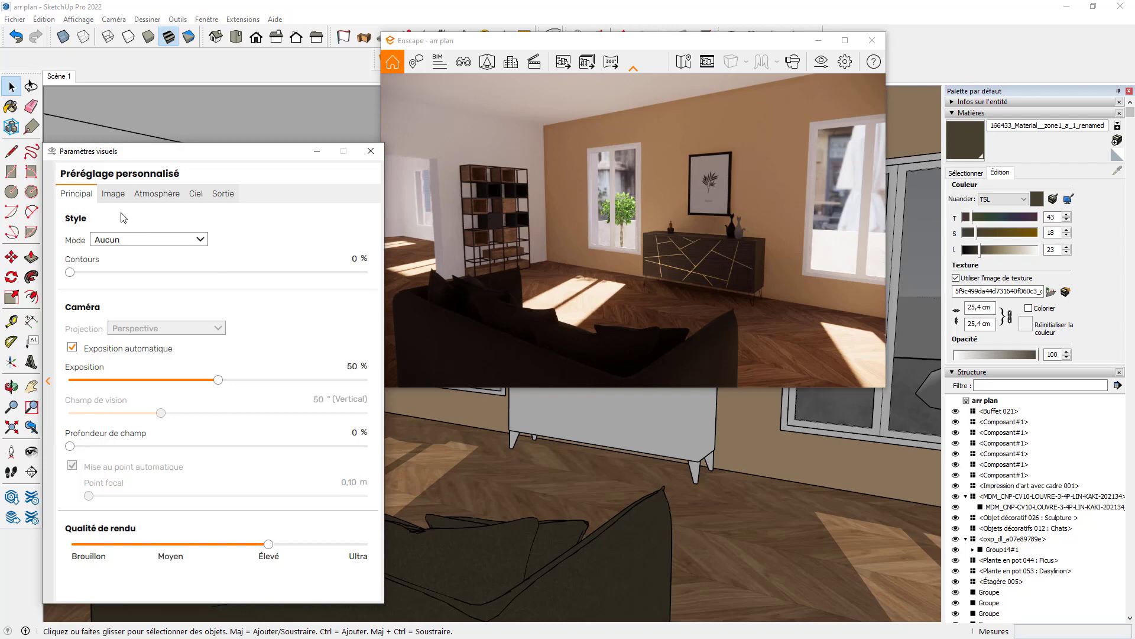
click(143, 197)
click(198, 197)
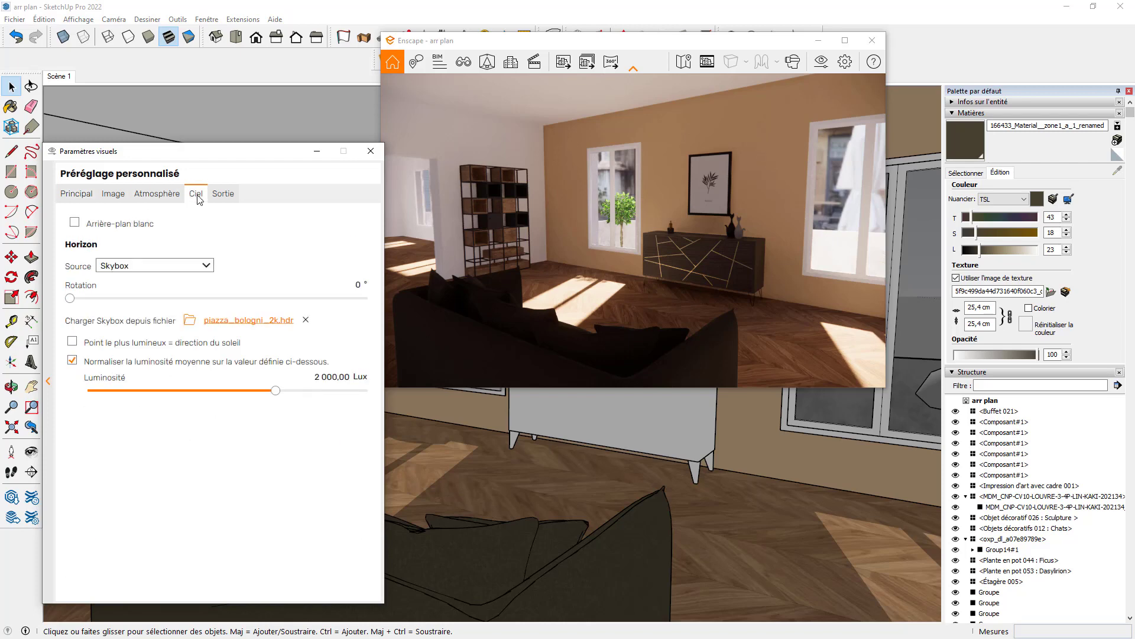
click(207, 265)
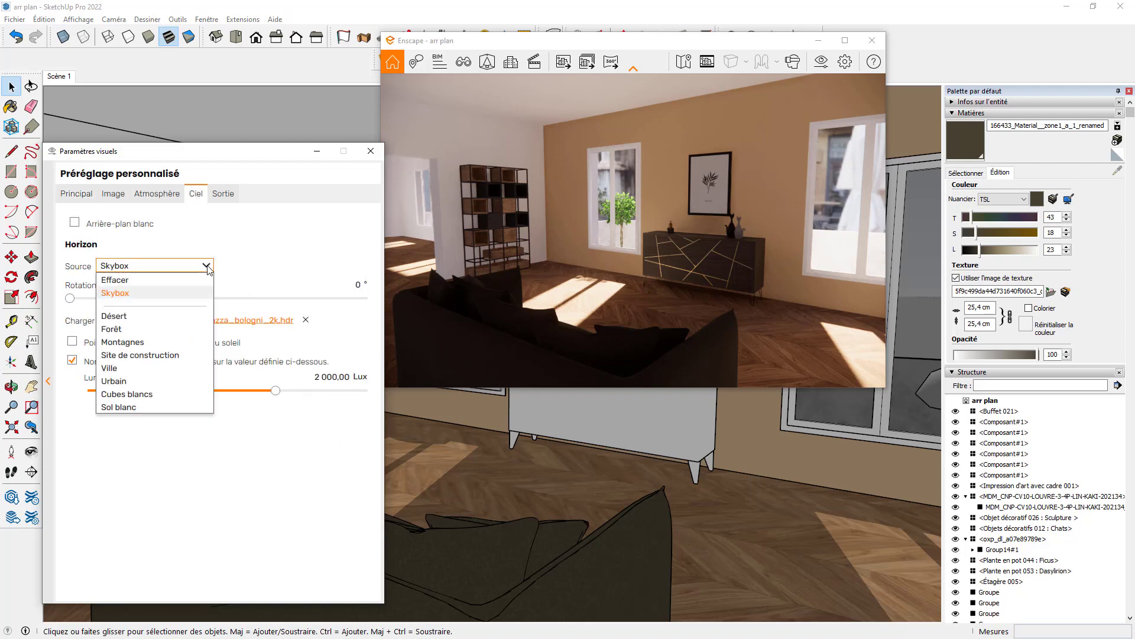
click(172, 286)
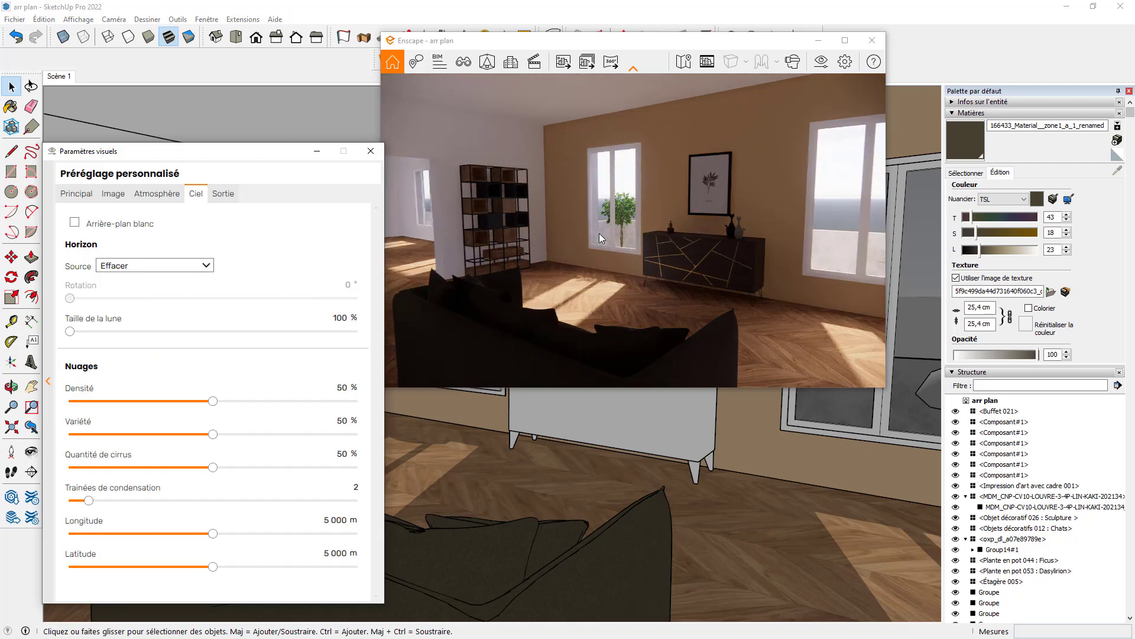
click(317, 152)
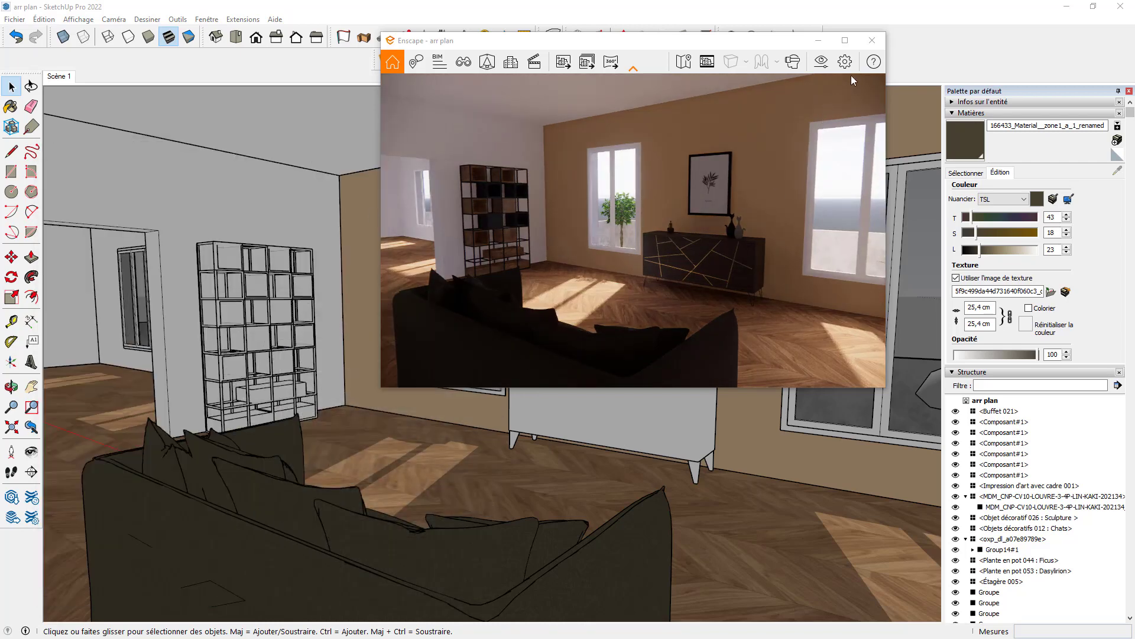
click(874, 42)
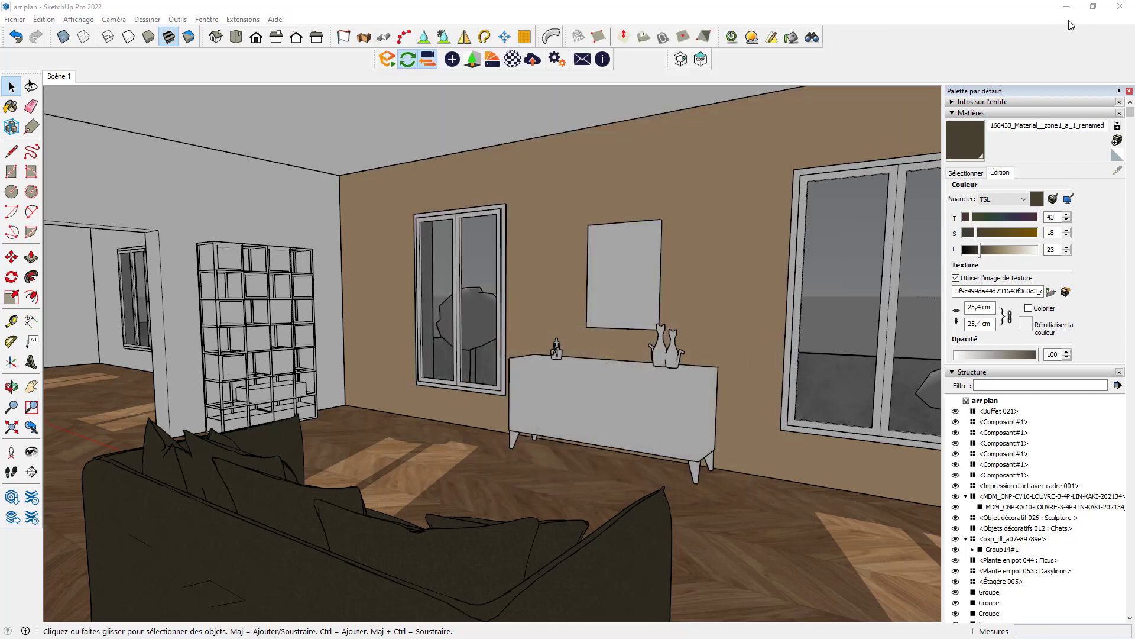
- Import the picture immeubles paris from the arriere plan folder into the SketchUp model as an image
middle_drag(687, 258, 177, 535)
scroll(524, 347, down, 6)
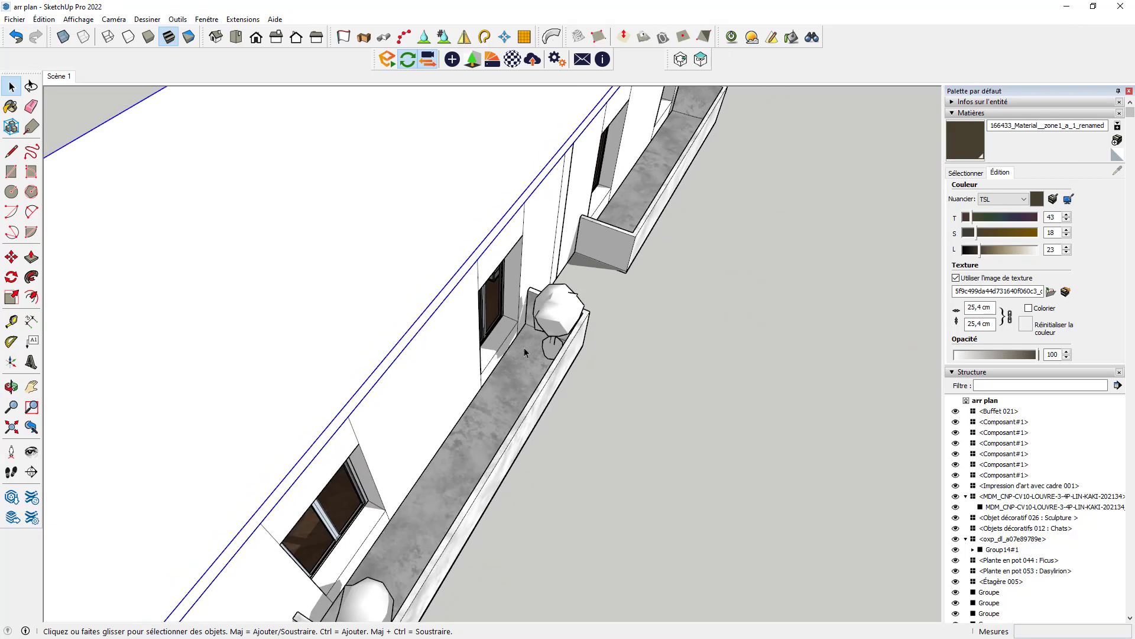
scroll(558, 368, down, 3)
middle_drag(363, 354, 680, 331)
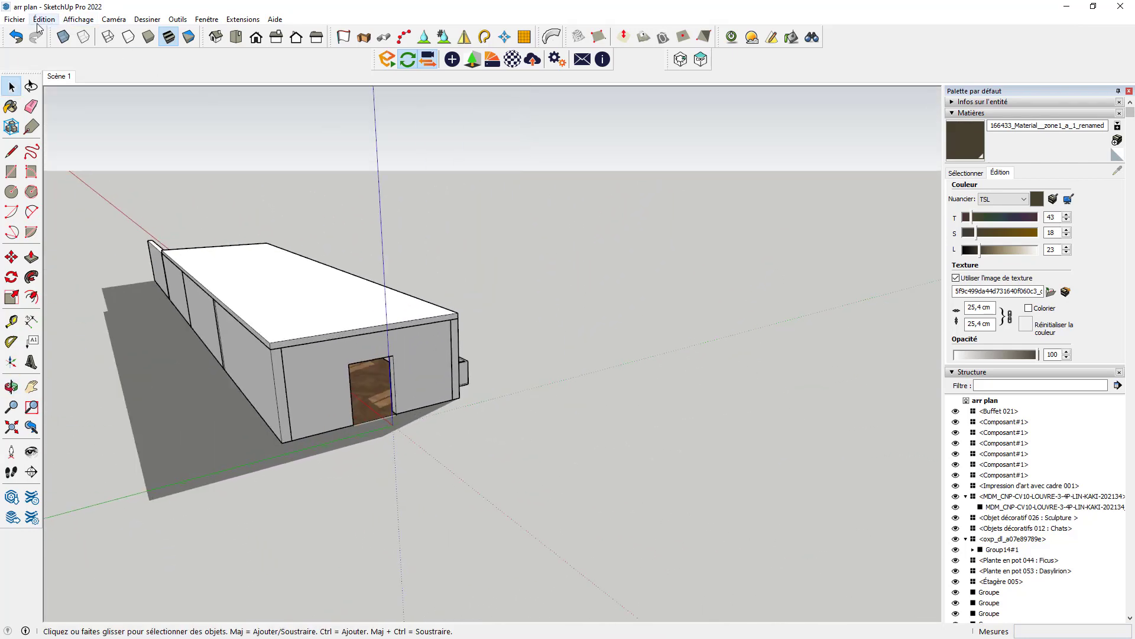
click(17, 19)
click(82, 218)
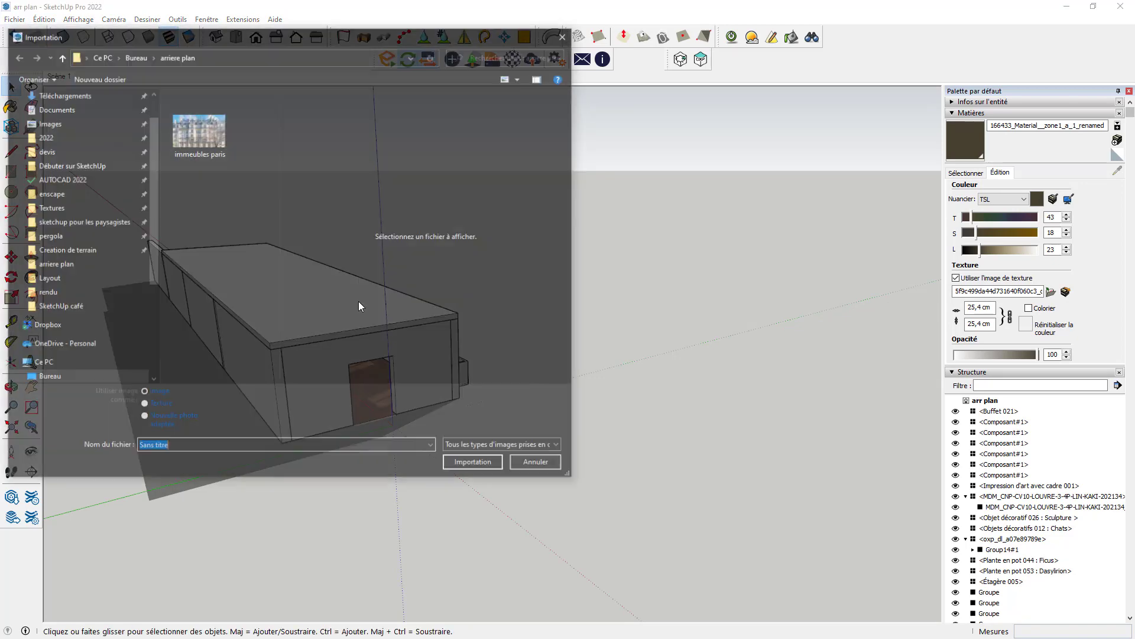
click(198, 131)
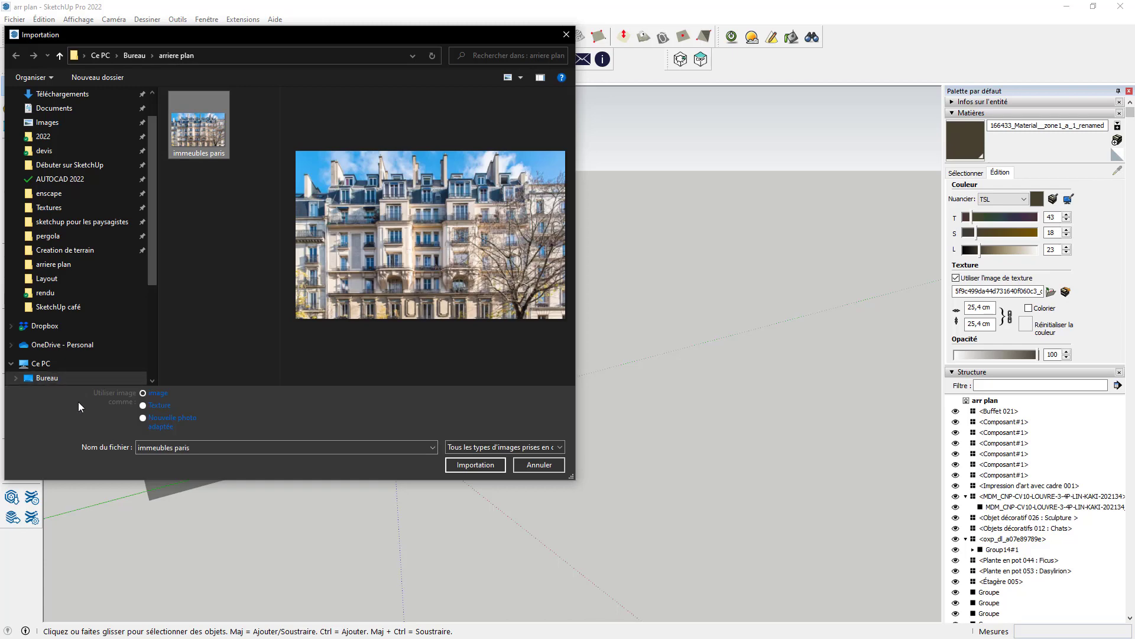
click(463, 466)
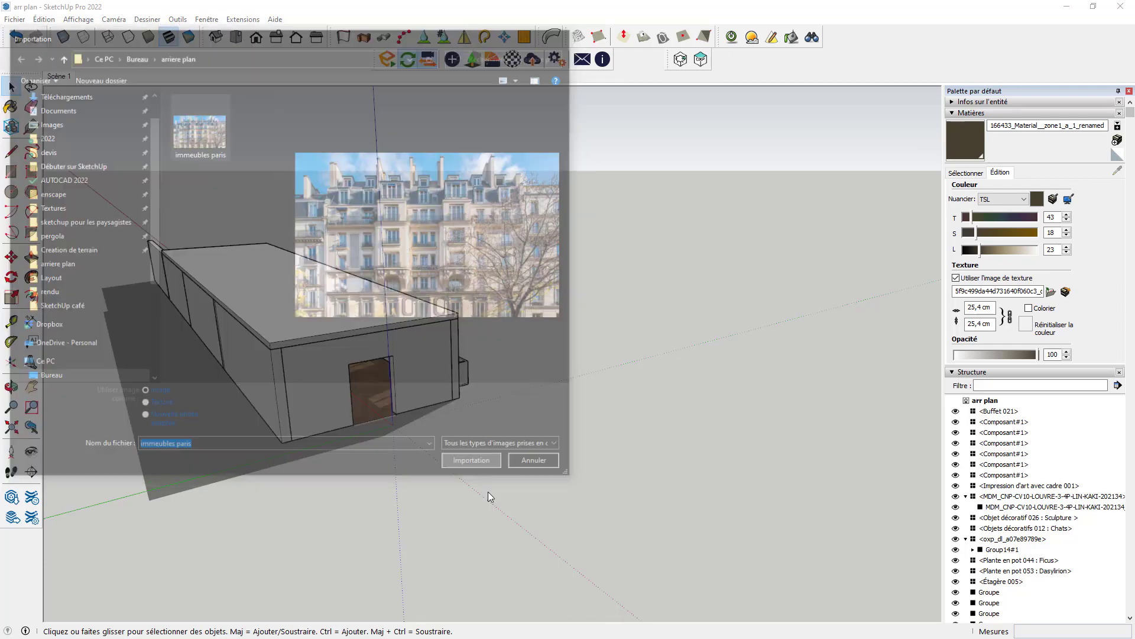
- Place the imported buildings picture upright on the windowless long wall, extending it past the end corner of the building
middle_drag(487, 489, 778, 398)
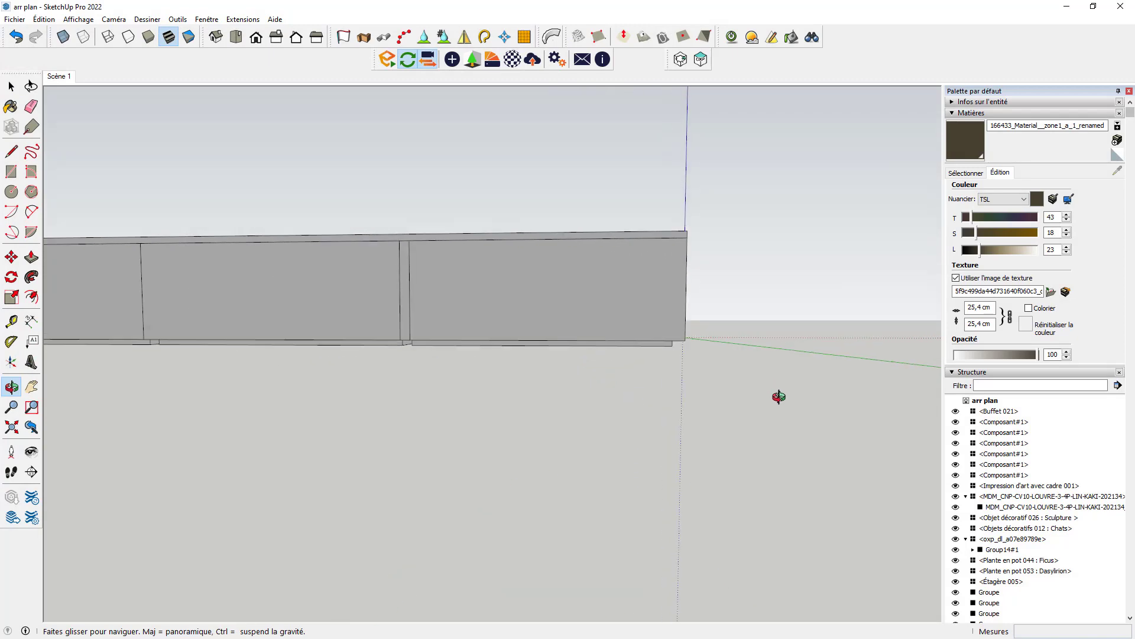
click(577, 282)
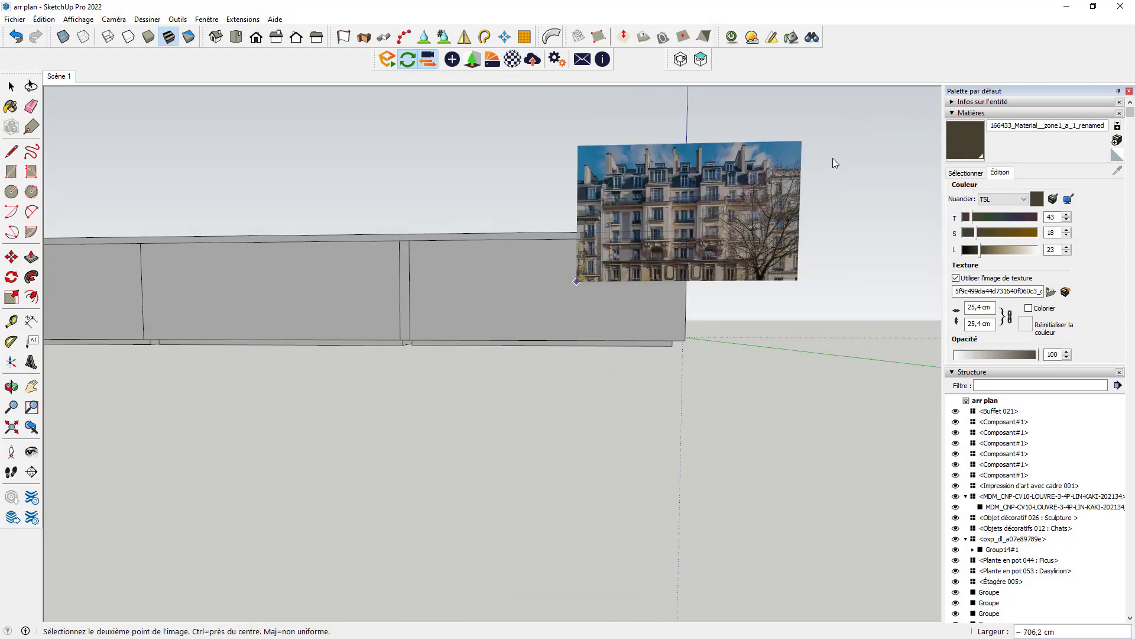
click(910, 137)
- Examine the building from several angles, comparing the picture's position with the balcony windows on the opposite facade
scroll(708, 272, down, 5)
middle_drag(640, 314, 329, 462)
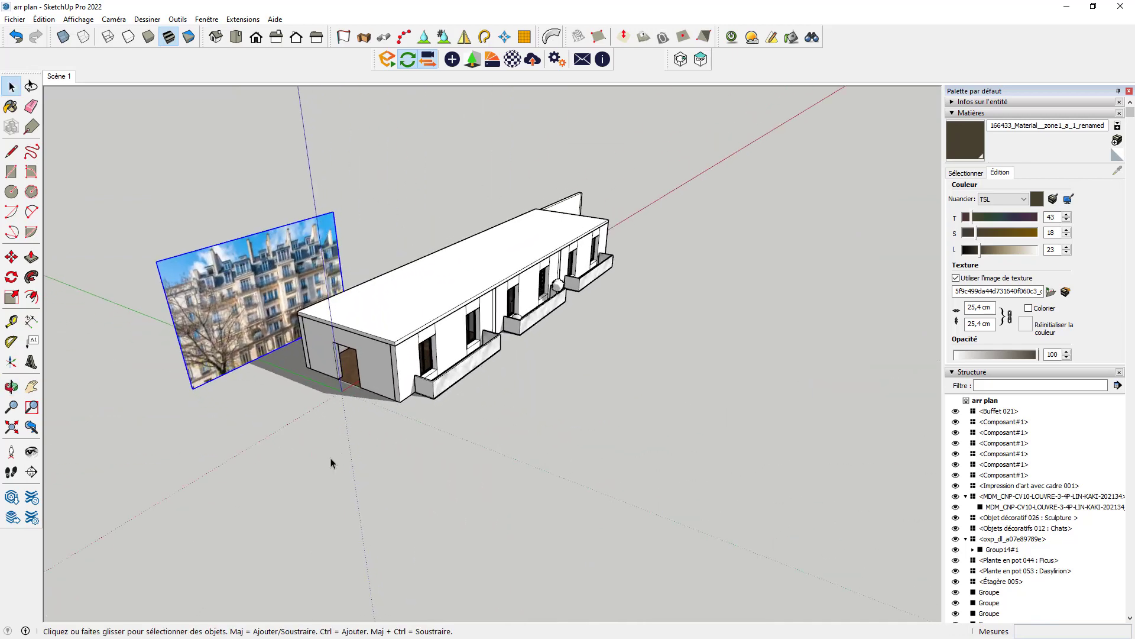
middle_drag(516, 421, 275, 439)
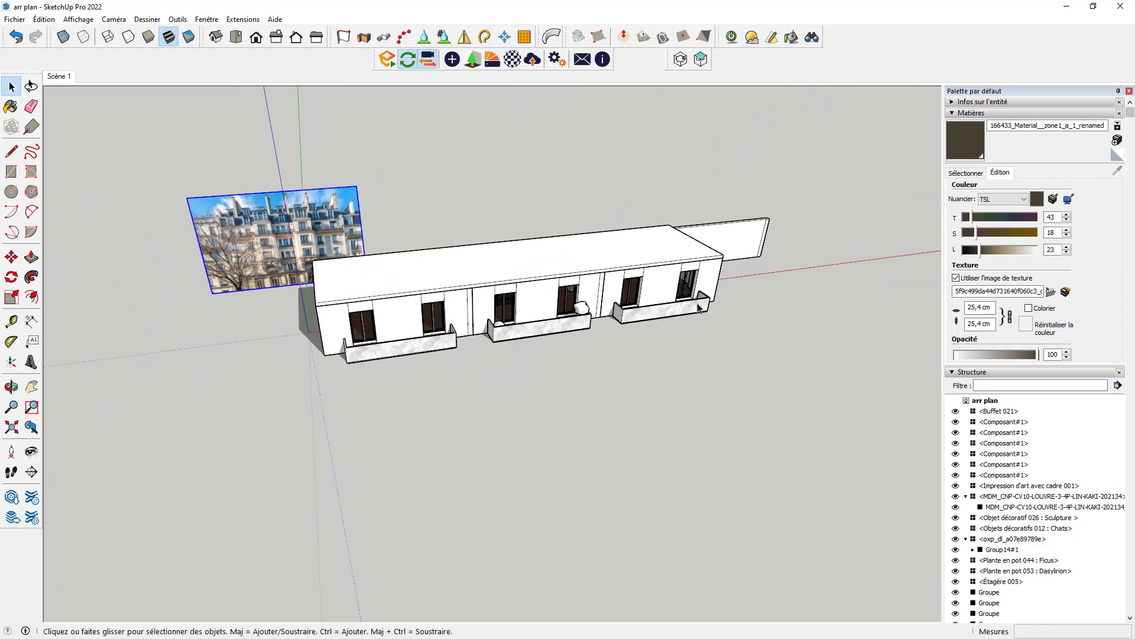
middle_drag(792, 308, 846, 315)
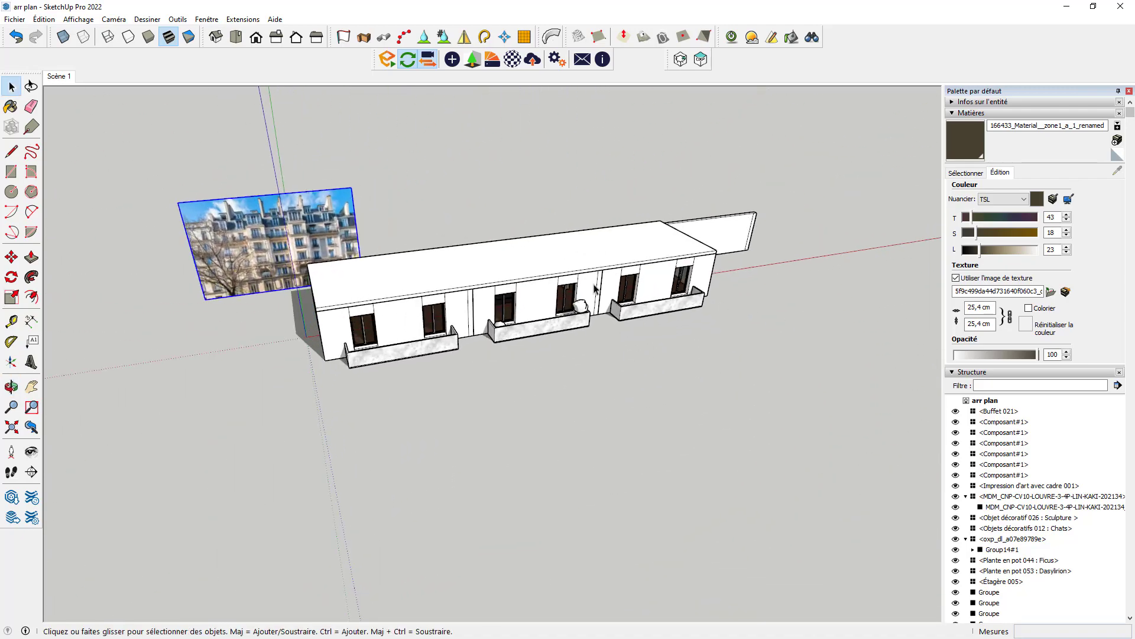
scroll(451, 270, up, 3)
middle_drag(448, 302, 540, 236)
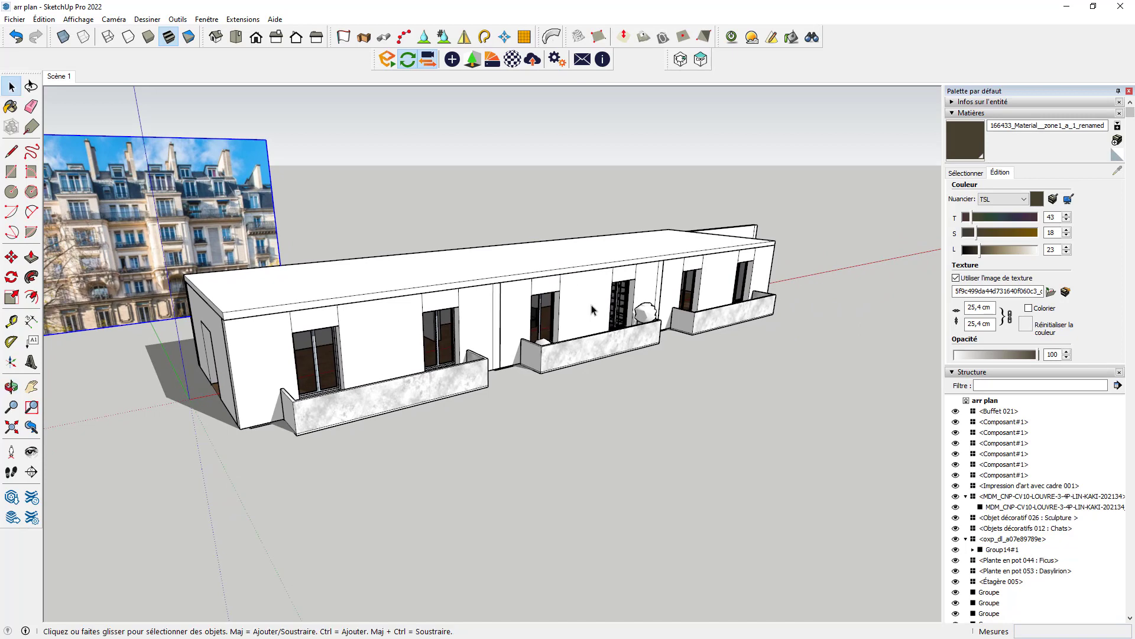
middle_drag(518, 327, 880, 200)
scroll(608, 347, down, 4)
middle_drag(660, 338, 414, 323)
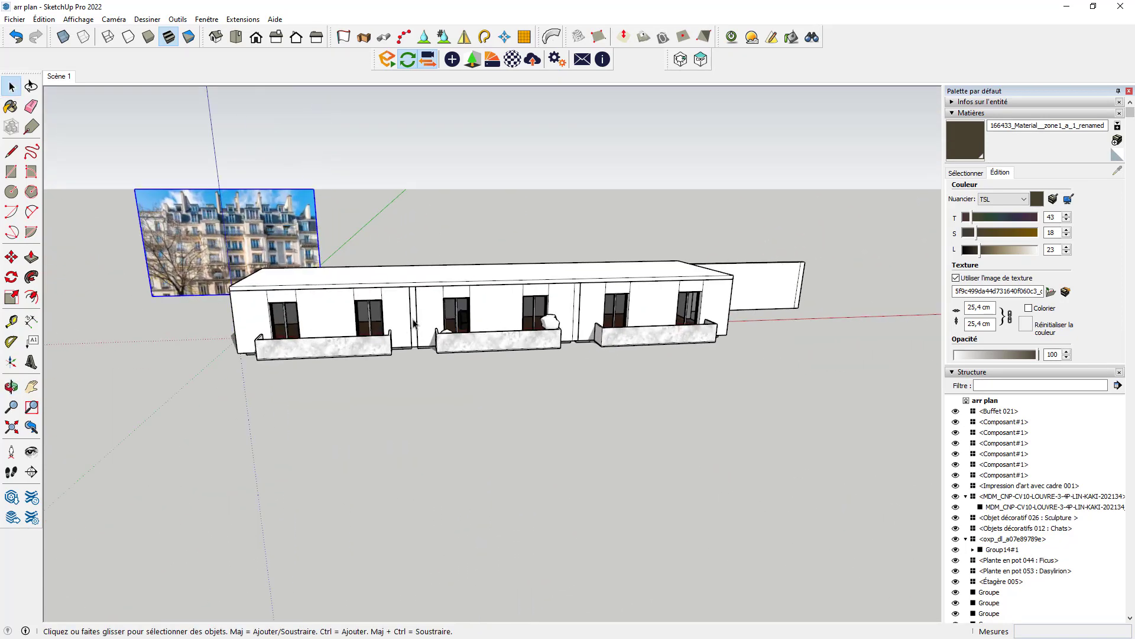
scroll(611, 324, down, 2)
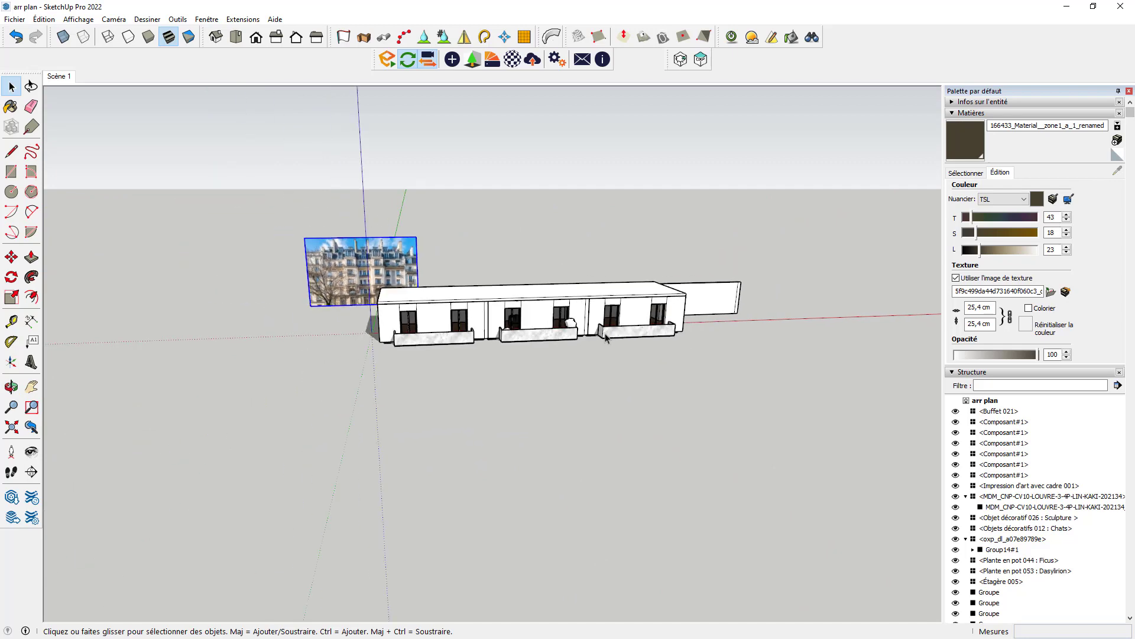
middle_drag(611, 324, 378, 384)
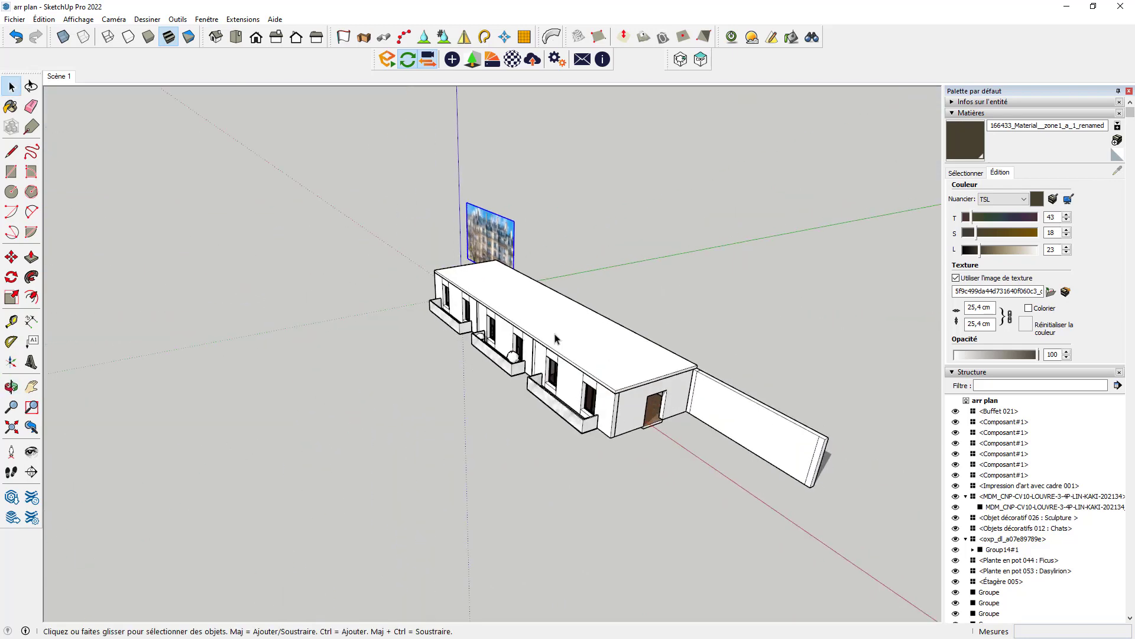
click(607, 355)
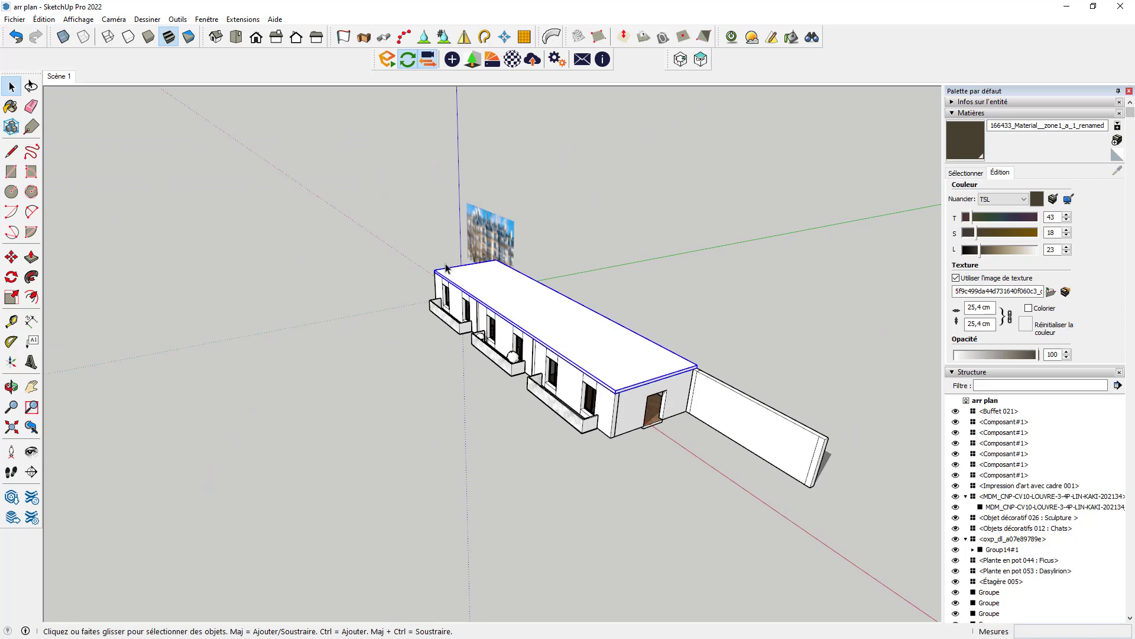
middle_drag(491, 318, 737, 363)
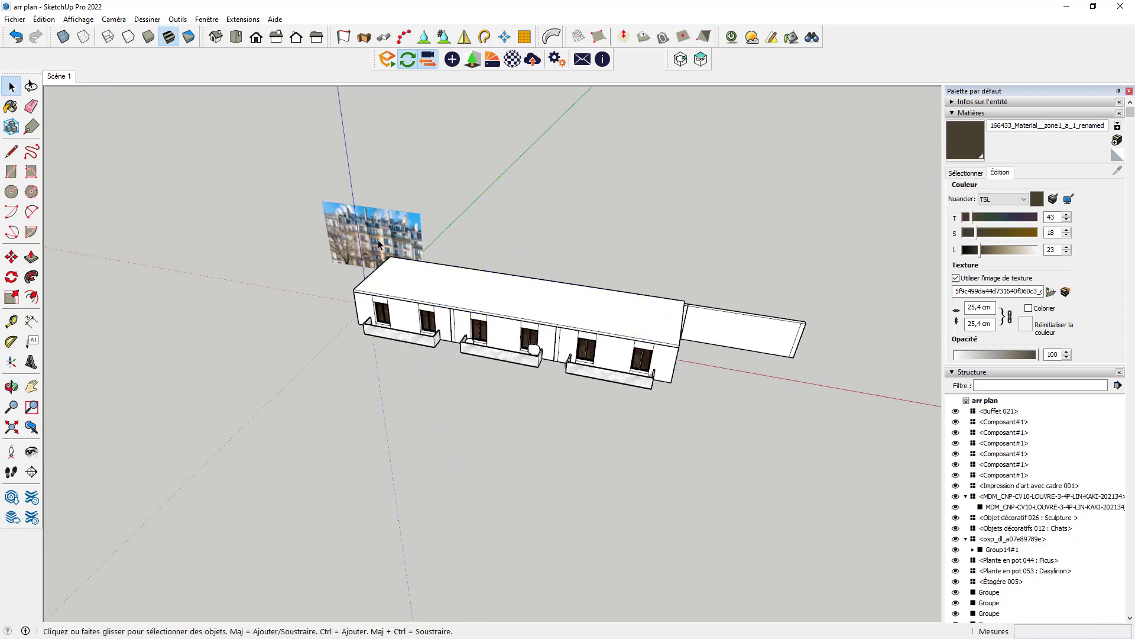
- Try to move the buildings picture along the green axis towards the balcony side of the building
middle_drag(379, 242, 313, 281)
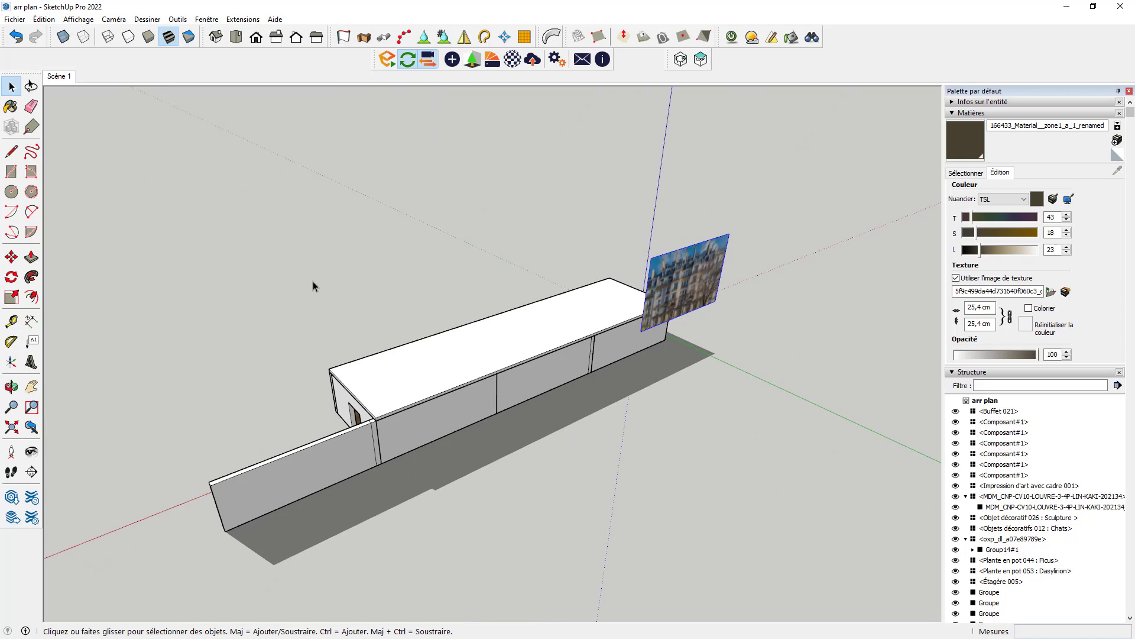
click(12, 257)
click(769, 459)
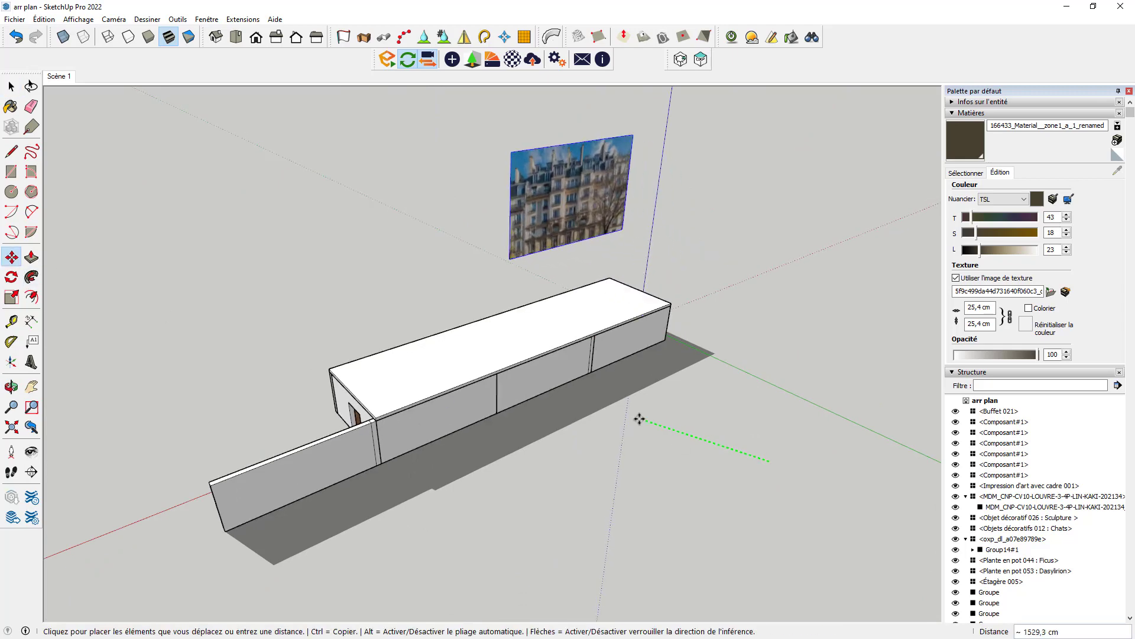
click(639, 419)
middle_drag(592, 425, 732, 421)
click(732, 421)
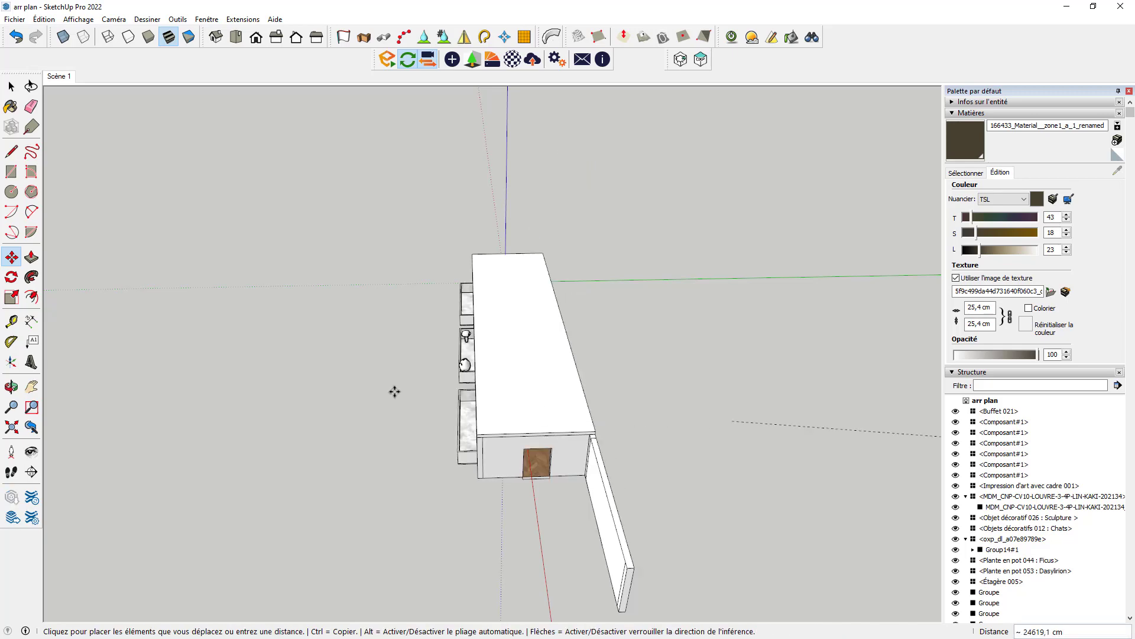
middle_drag(700, 388, 765, 473)
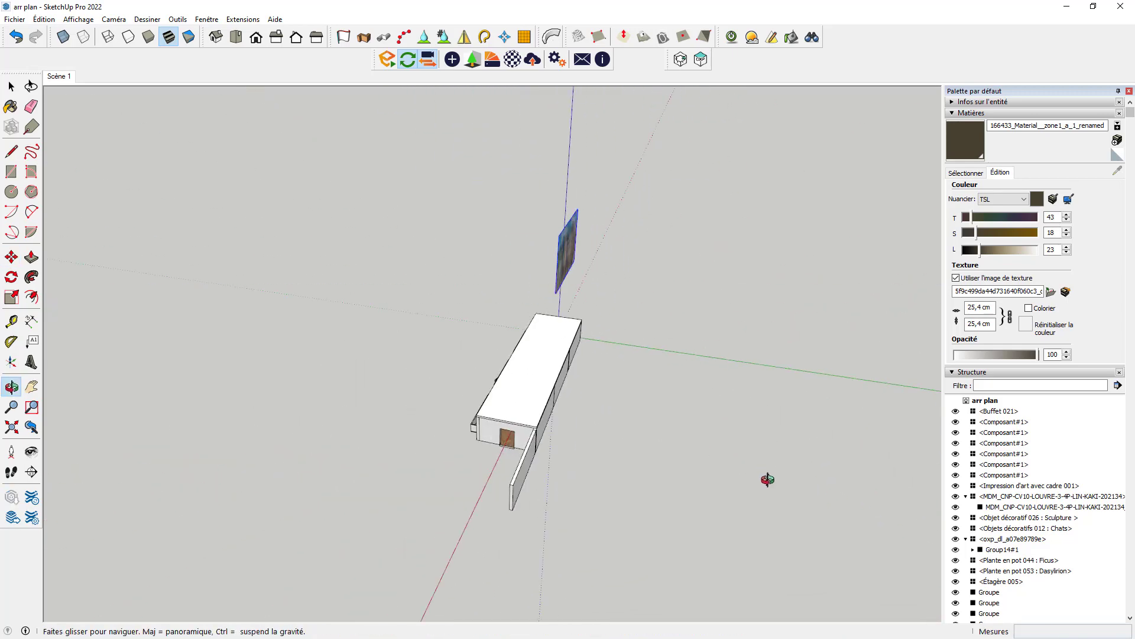
key(Escape)
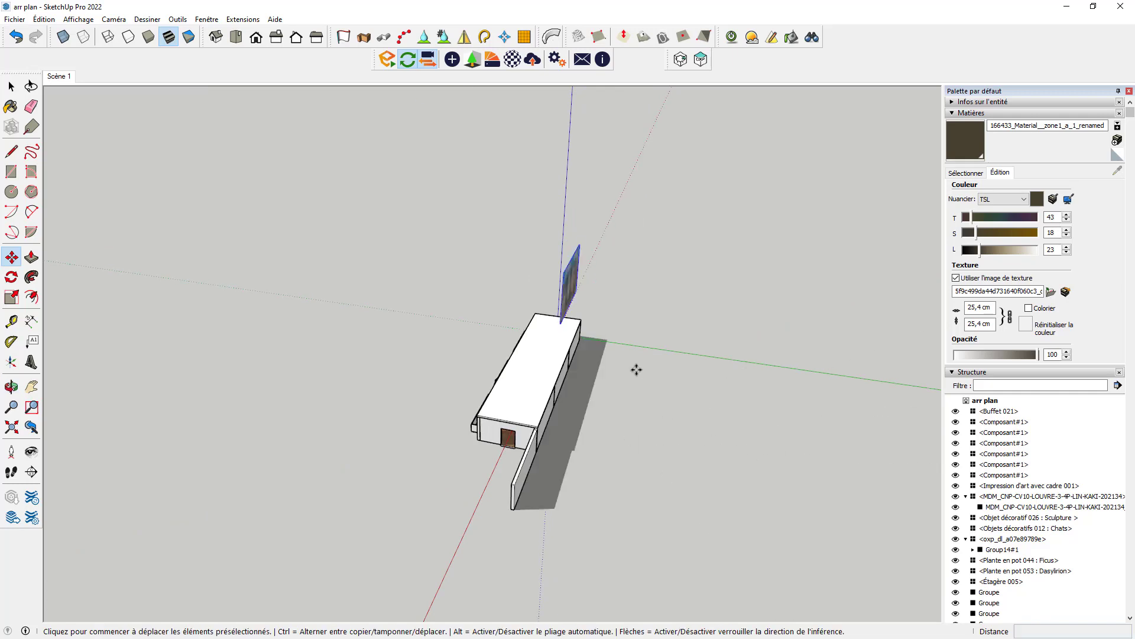
click(566, 321)
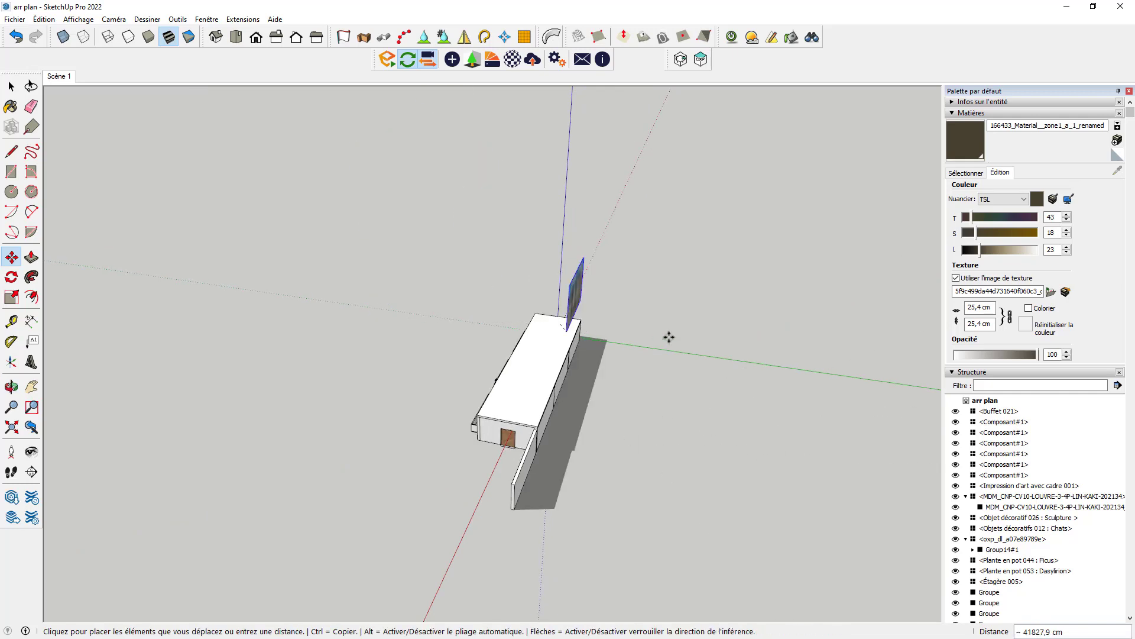
click(555, 320)
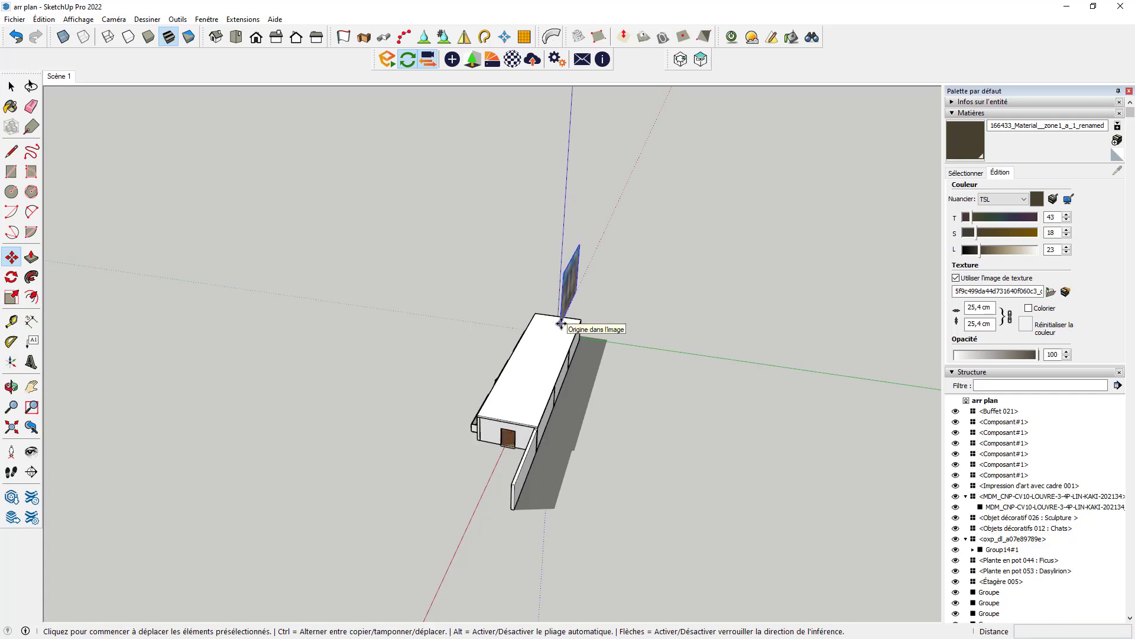
- Copy the buildings picture out in front of the balcony facade and delete the original
key(ctrl)
click(559, 323)
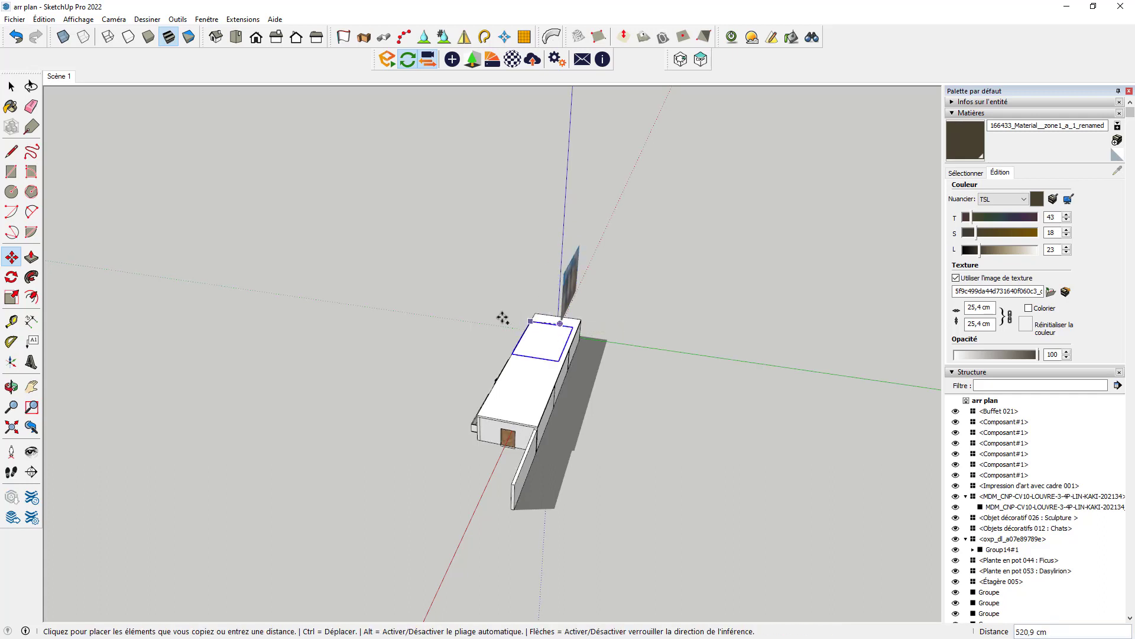
click(473, 312)
key(space)
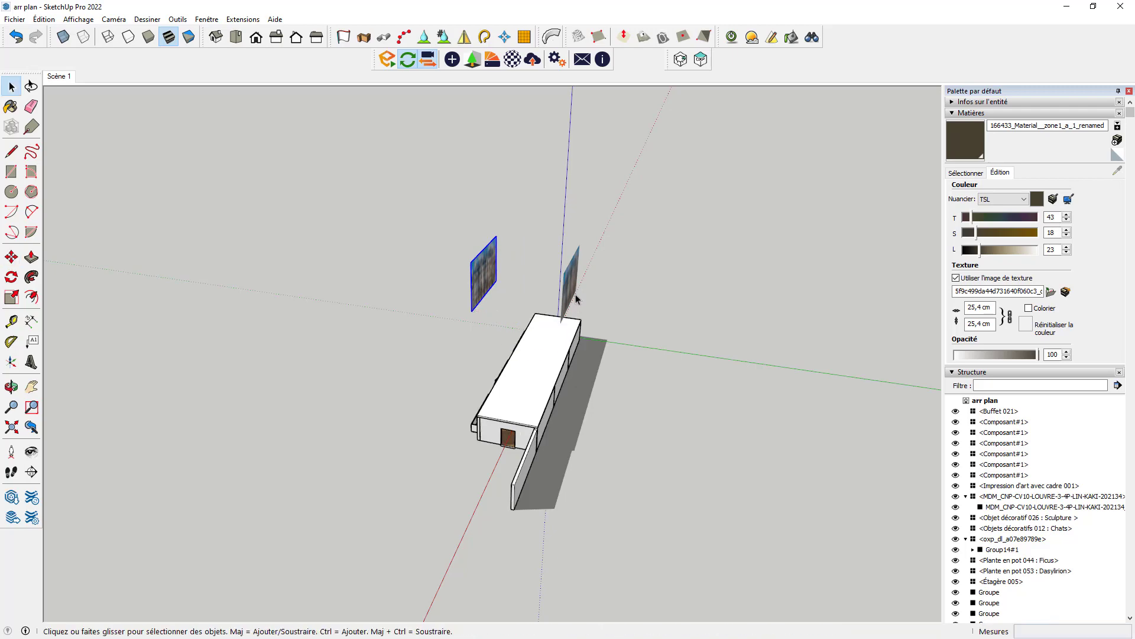
middle_drag(593, 312, 358, 310)
- Scale the picture in front of the balcony facade uniformly by a factor of 2.50
middle_drag(595, 336, 572, 335)
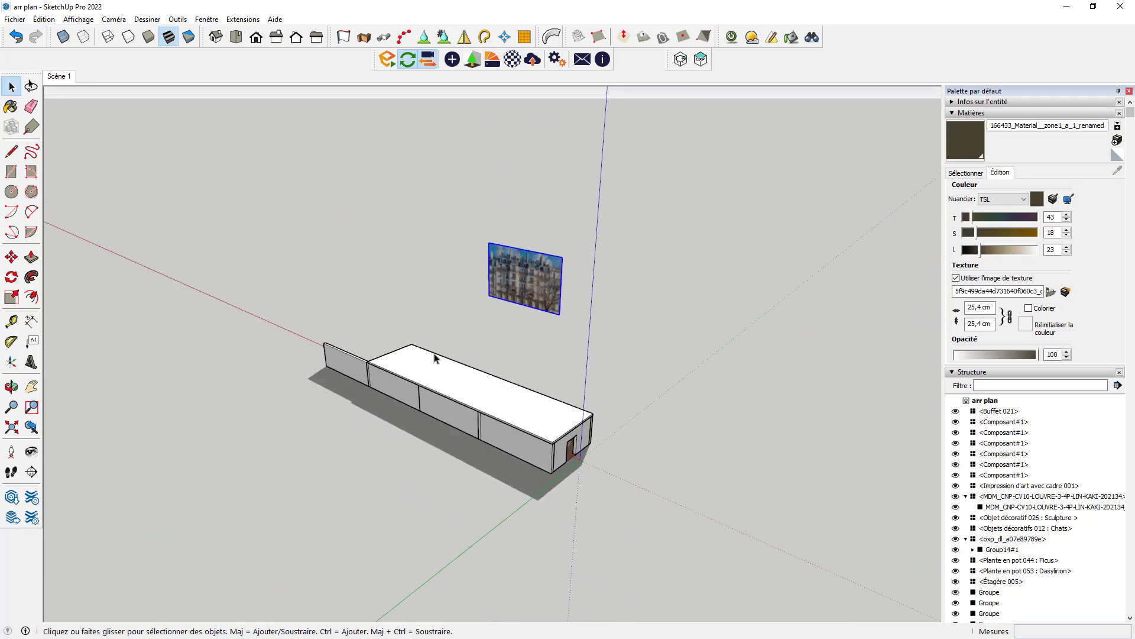
key(s)
click(560, 315)
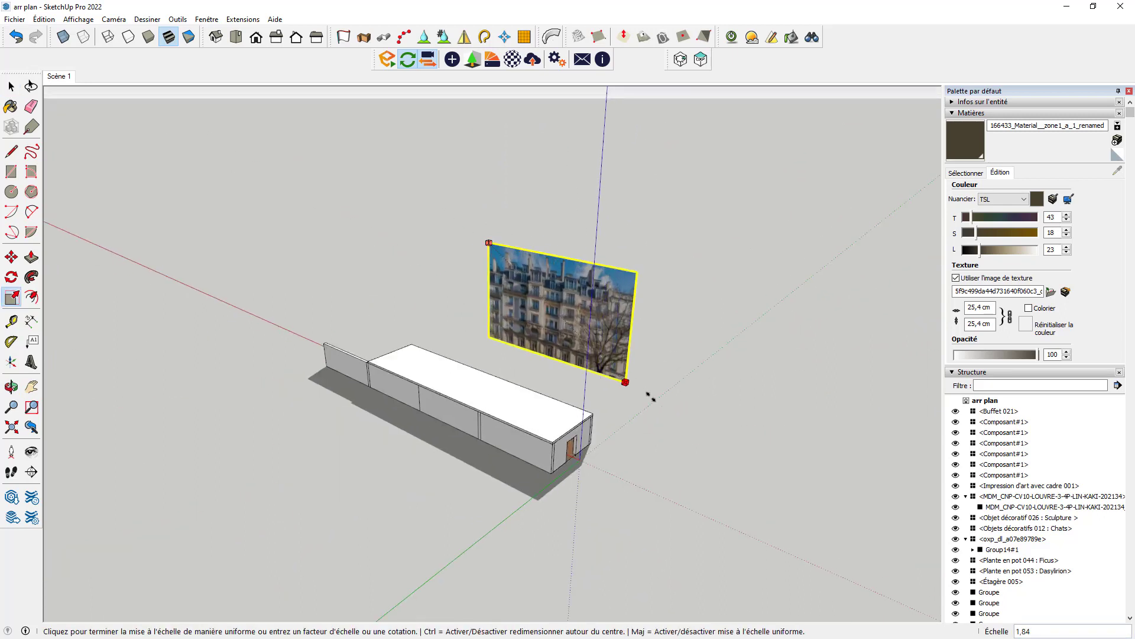
click(690, 436)
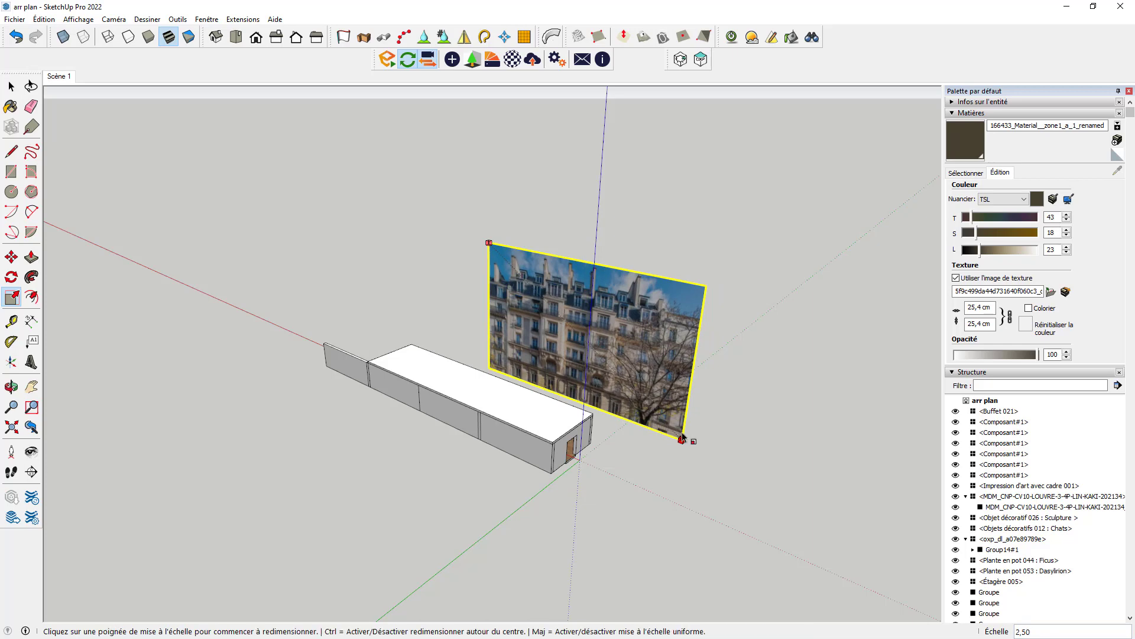
- Move the enlarged picture along the red axis towards the middle of the building's length, keeping it parallel to the balcony facade
middle_drag(690, 436, 325, 397)
key(m)
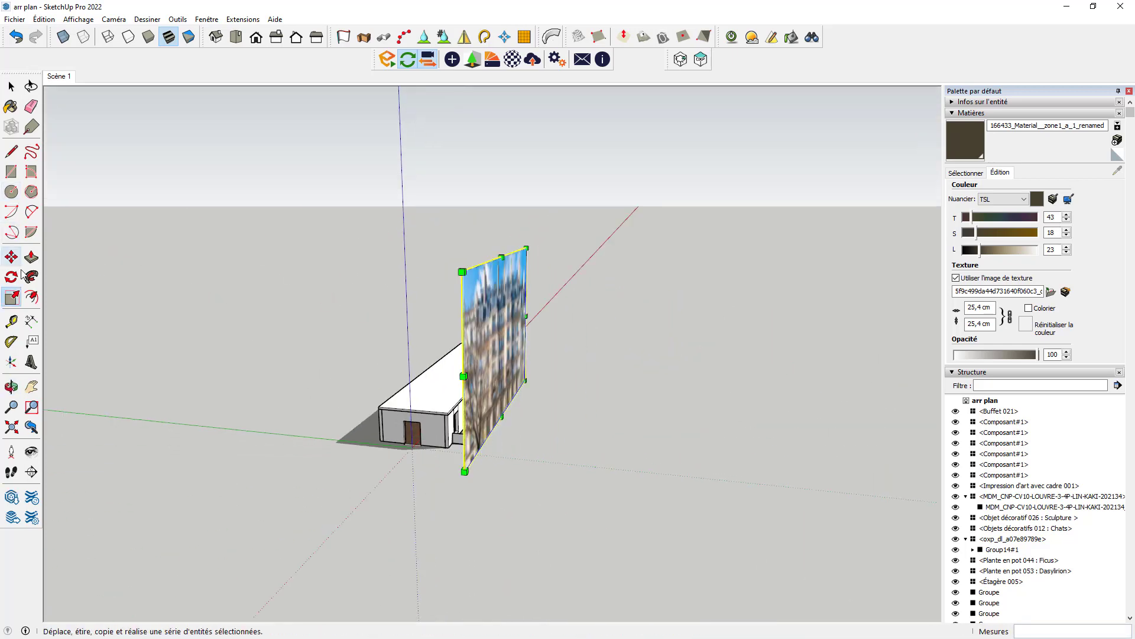
middle_drag(121, 310, 849, 391)
click(849, 390)
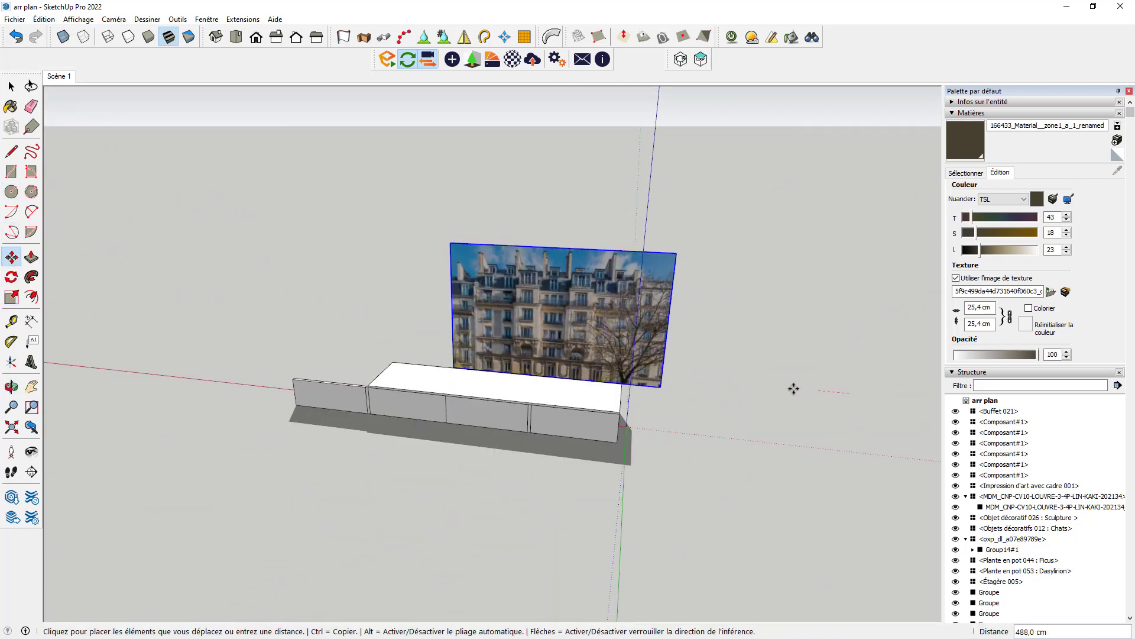
click(780, 387)
- Lower the enlarged picture vertically so it covers the view in front of the balcony windows, and deselect it
middle_drag(781, 386, 645, 298)
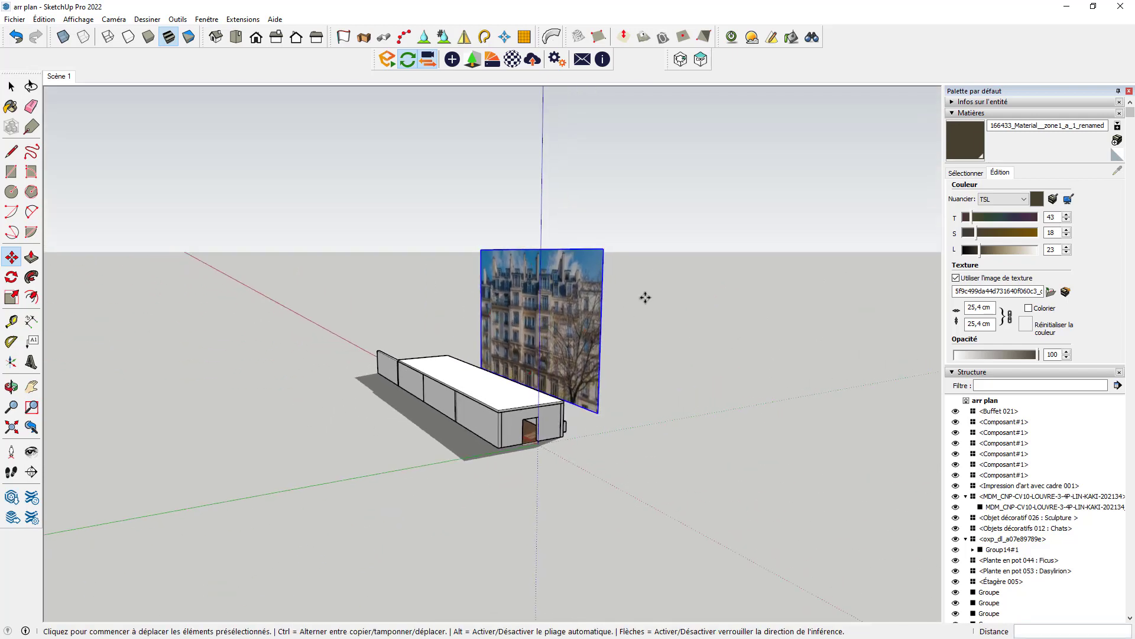
click(645, 298)
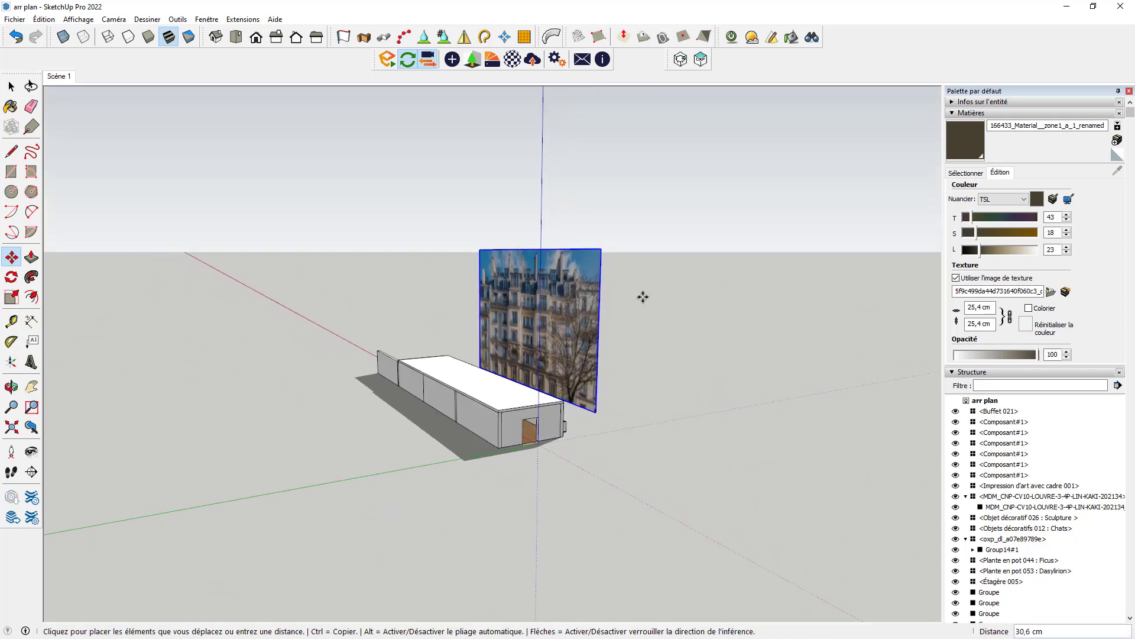
click(642, 340)
key(space)
click(666, 456)
- Examine the picture's placement through the windows from inside the apartment and from above the balconies
scroll(666, 456, up, 6)
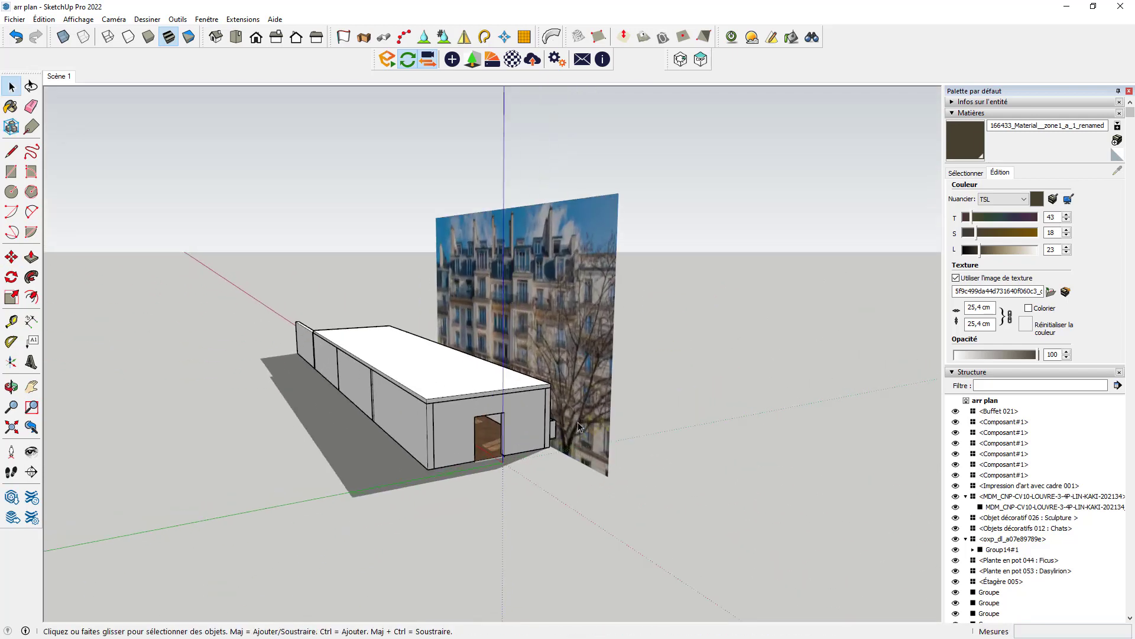
middle_drag(584, 426, 628, 398)
scroll(498, 394, up, 10)
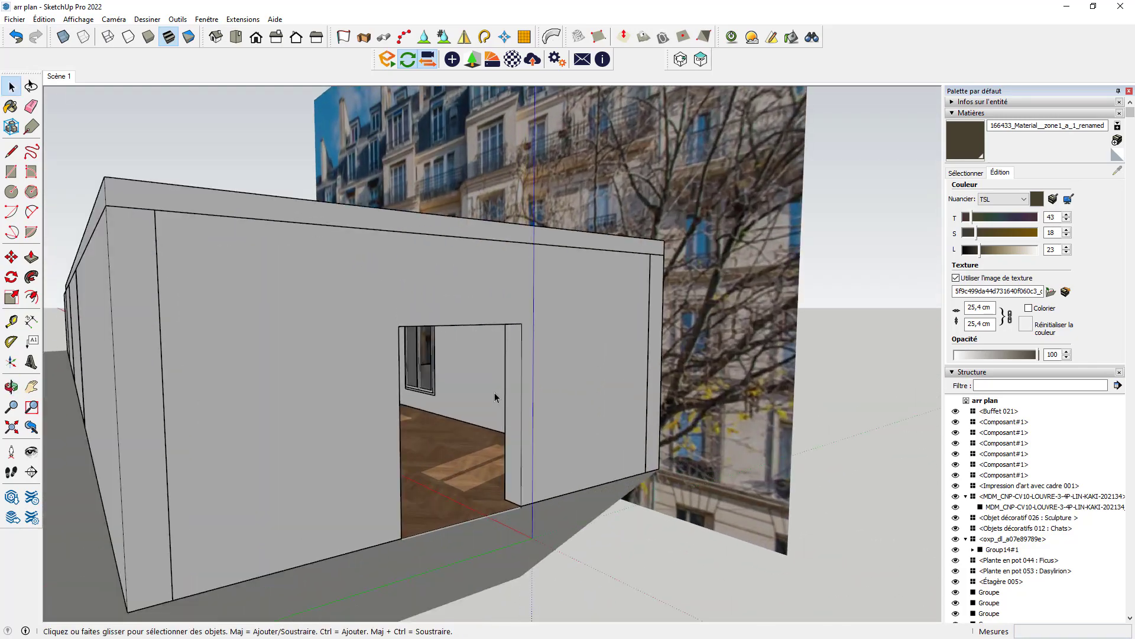
middle_drag(547, 431, 611, 406)
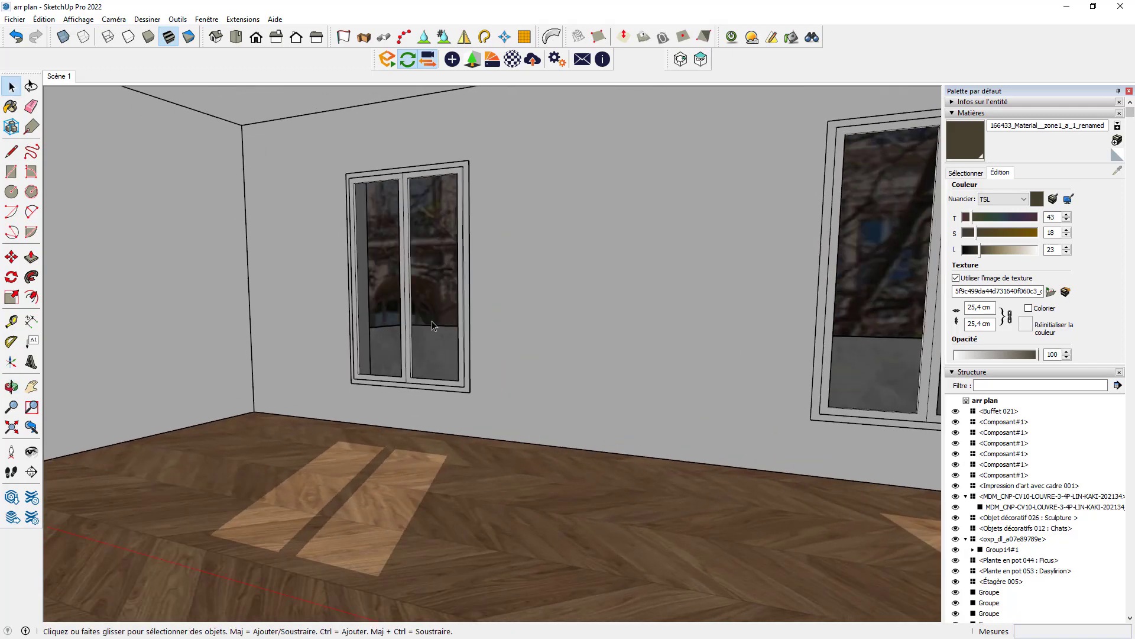
middle_drag(768, 374, 472, 486)
scroll(666, 331, down, 10)
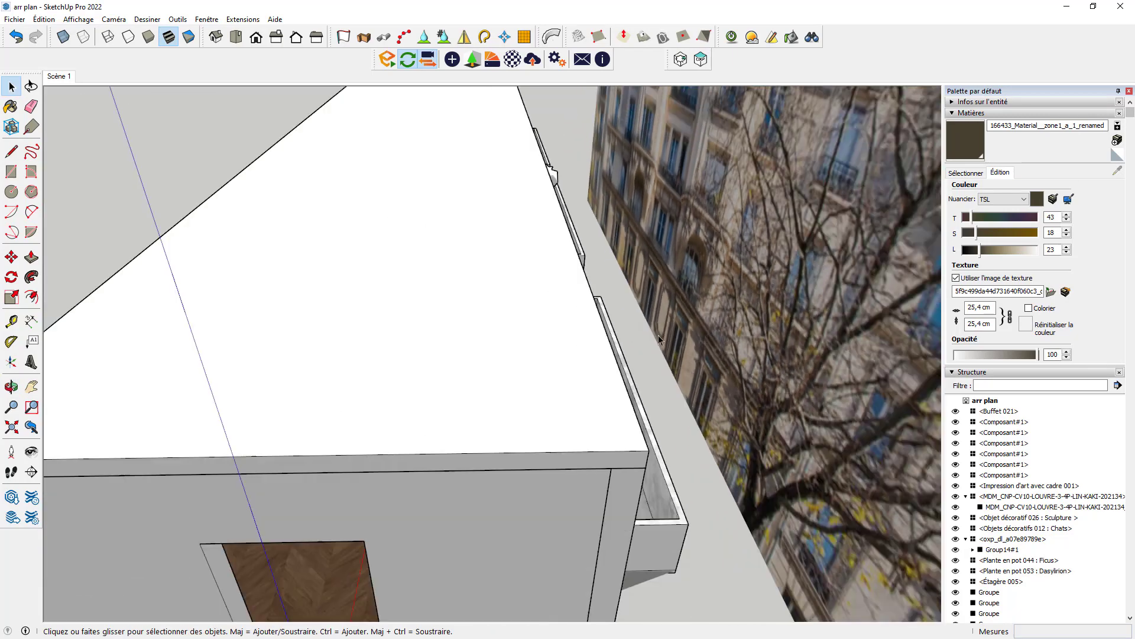
- Return to Scène 1, switch to the Enscape render, enlarge its window to full screen and close the visual settings
click(59, 77)
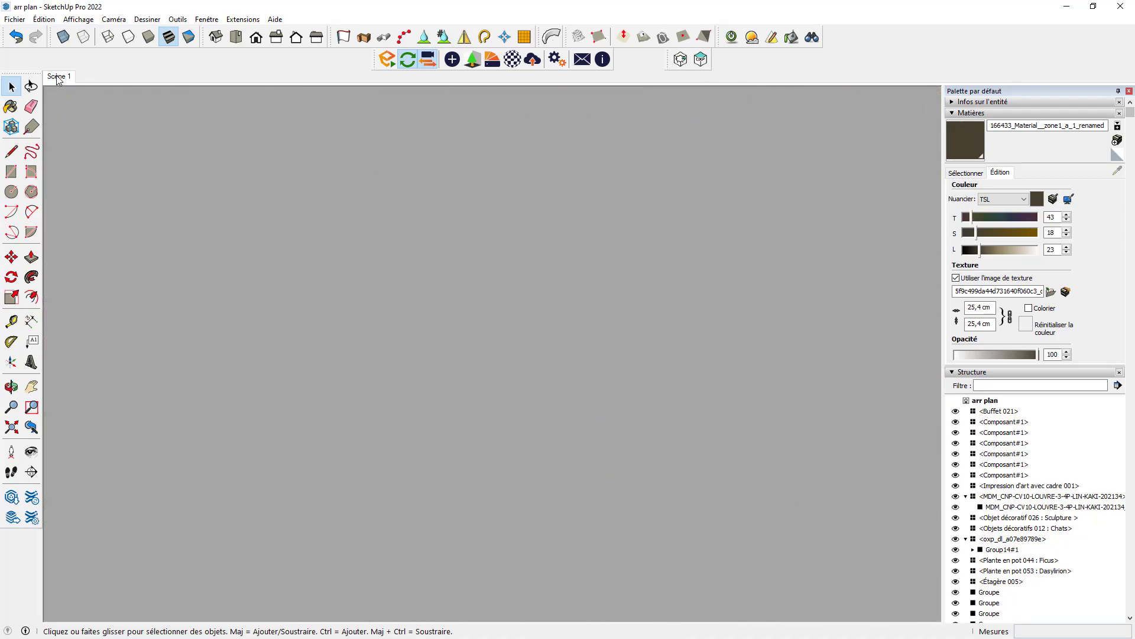
key(alt+Tab)
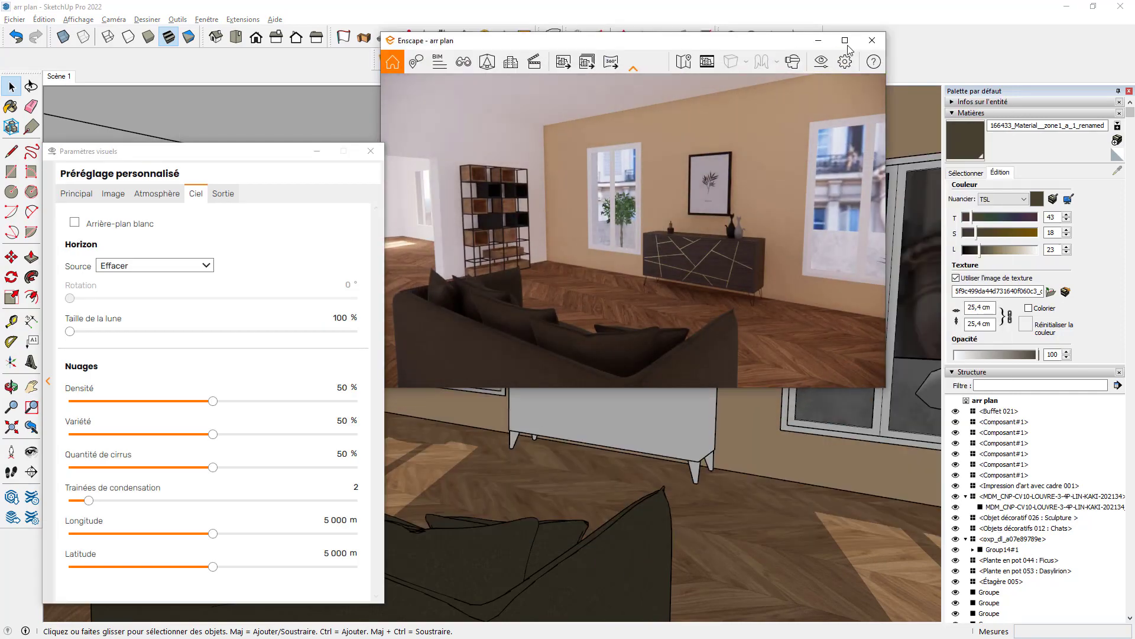
click(846, 43)
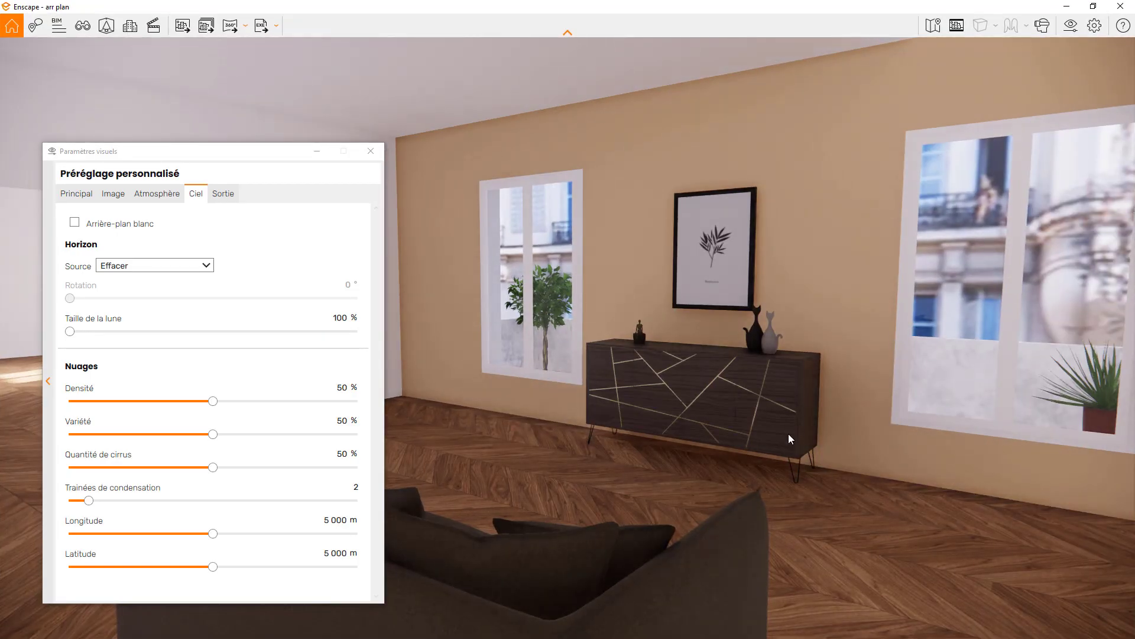
click(371, 153)
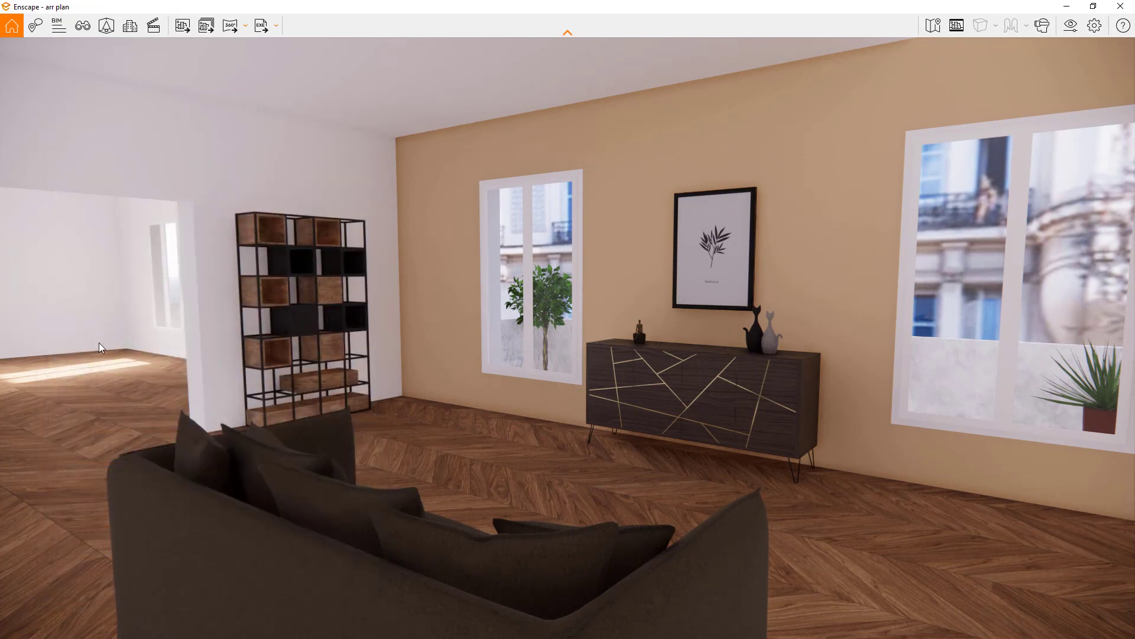
- Look towards the doorway and shelving in the render, and restore the Enscape window to a smaller size beside the model
drag(98, 343, 268, 356)
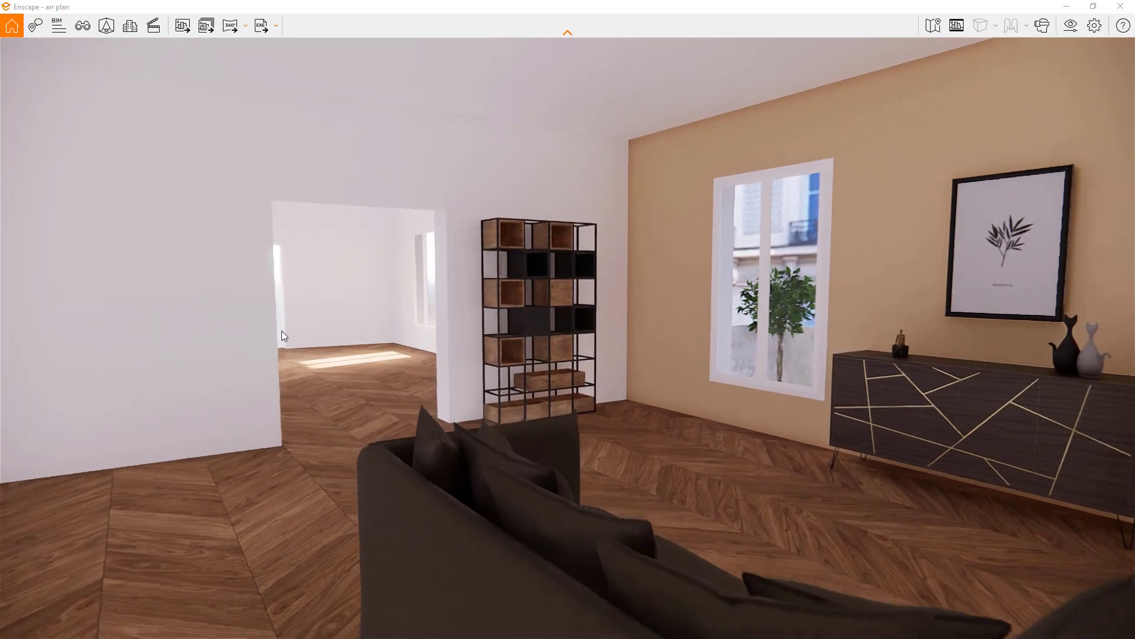
scroll(281, 332, up, 3)
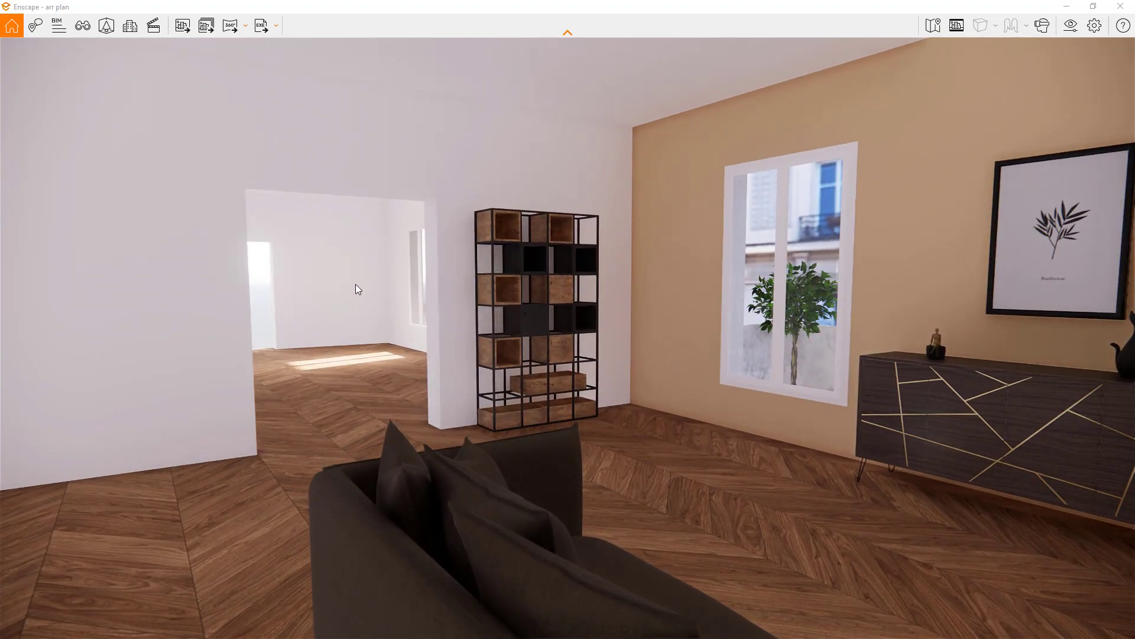
click(1093, 6)
drag(567, 64, 764, 135)
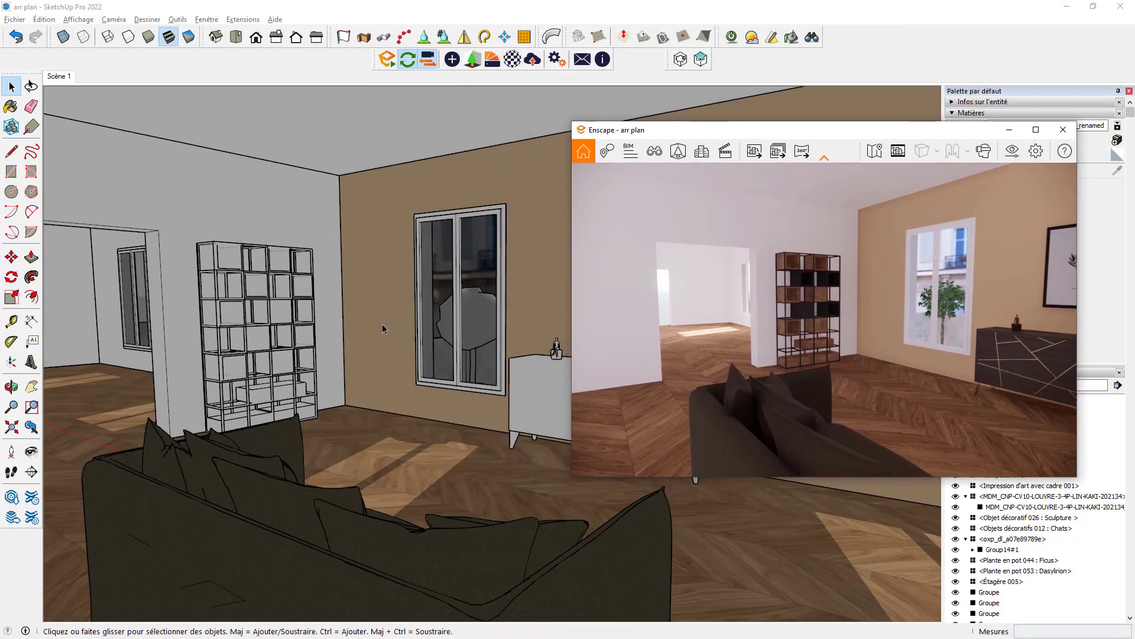
- Show the whole model from outside and explode the Paris buildings picture into an editable textured face
middle_drag(382, 324, 230, 332)
scroll(231, 332, up, 2)
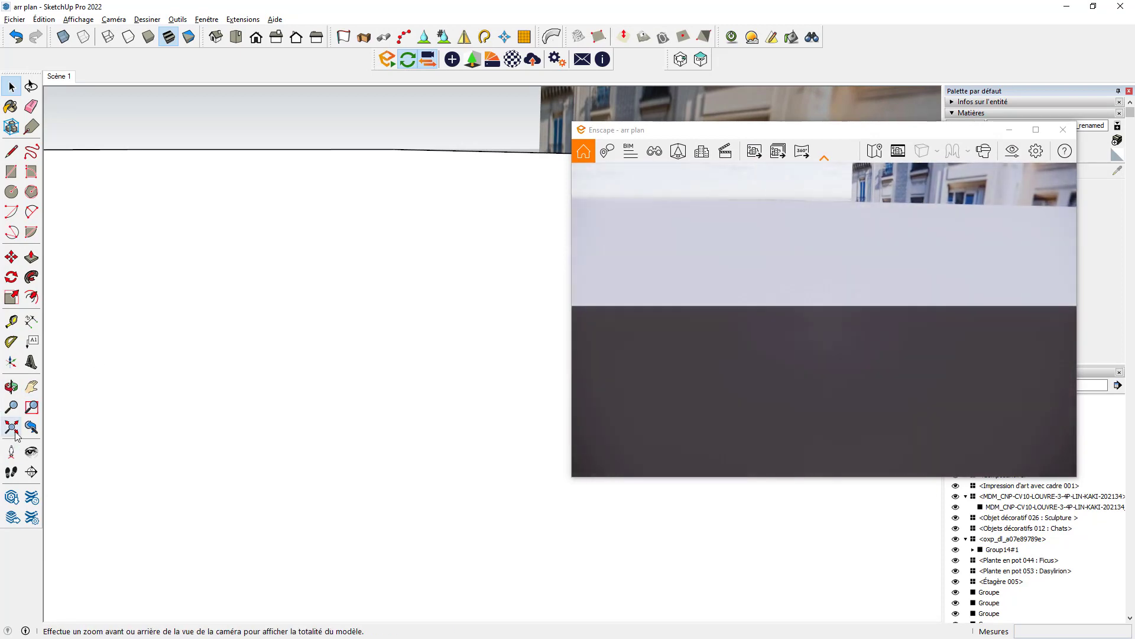
click(11, 426)
middle_drag(148, 381, 375, 393)
scroll(435, 372, up, 3)
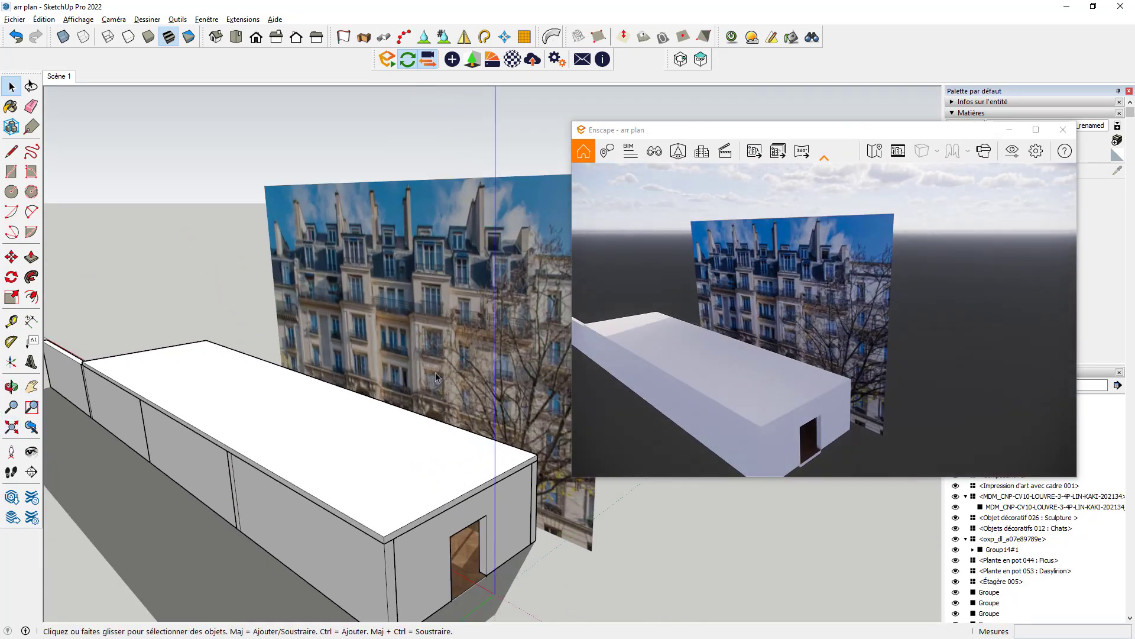
right_click(452, 334)
click(485, 400)
scroll(172, 414, down, 3)
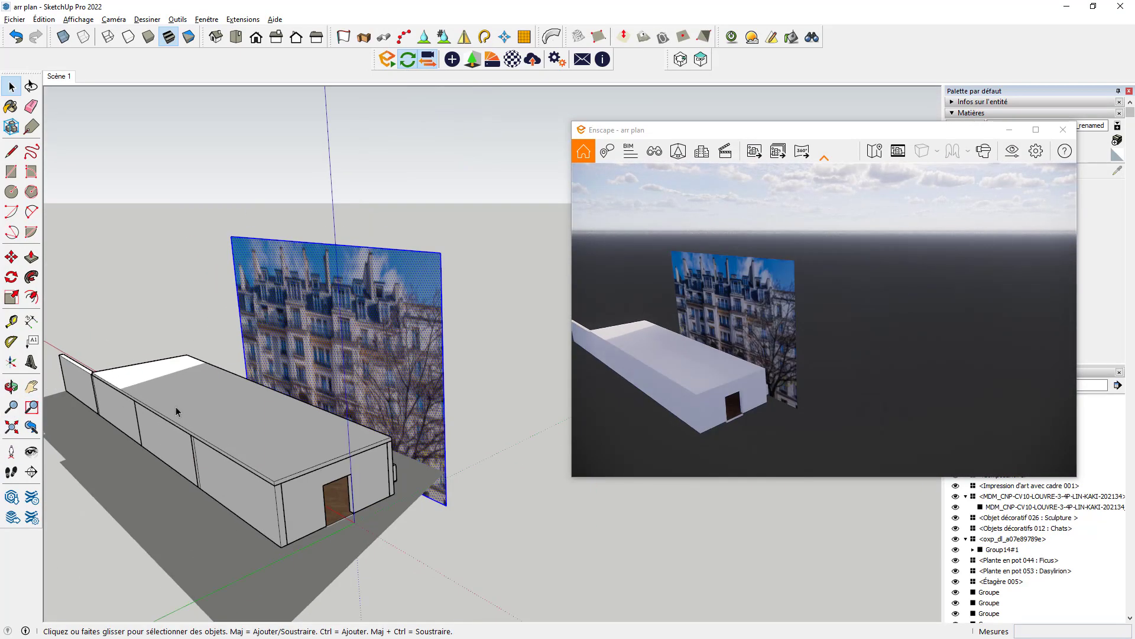
- Sample the picture's material into the Enscape material editor and set the immeubles paris material type to Feuillage
middle_drag(353, 444, 372, 408)
scroll(381, 363, up, 3)
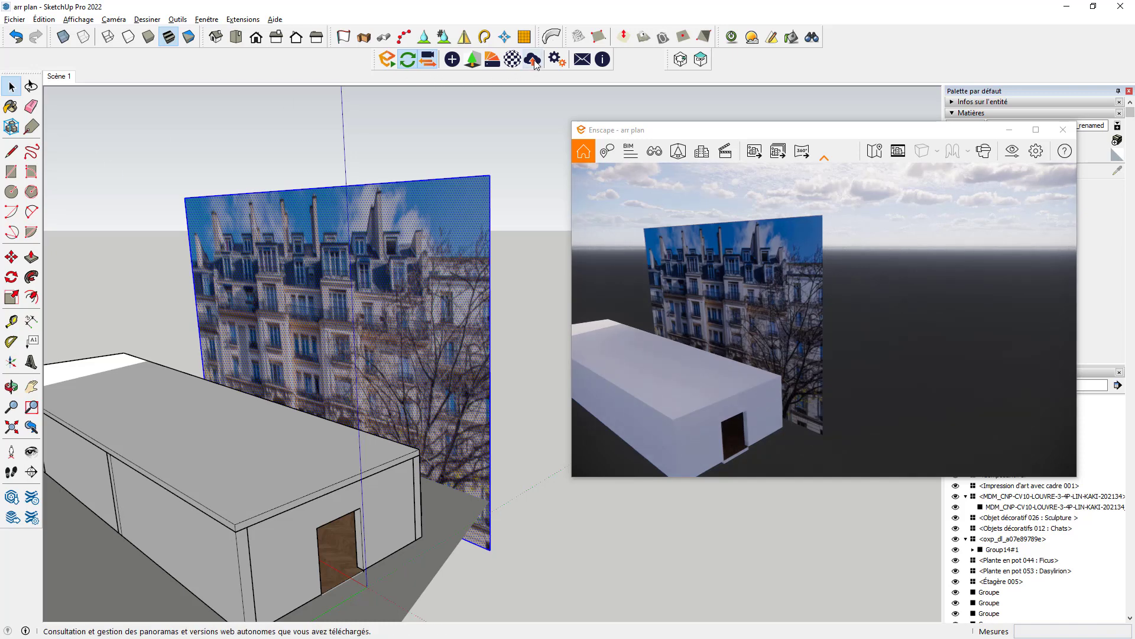
click(512, 60)
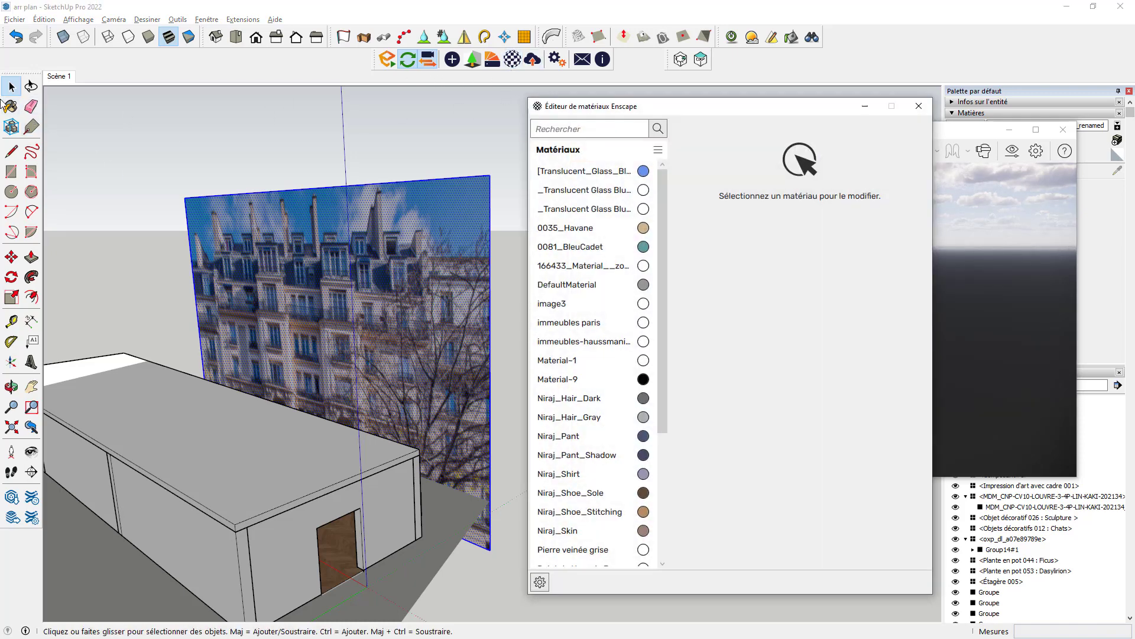
click(10, 107)
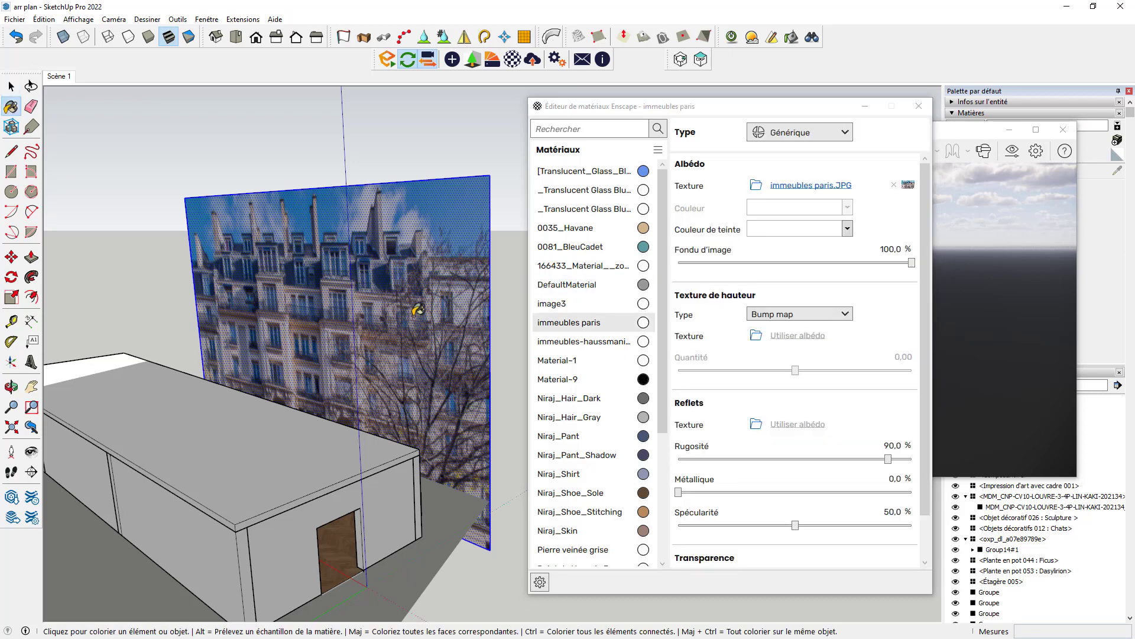
drag(644, 118, 191, 119)
click(335, 142)
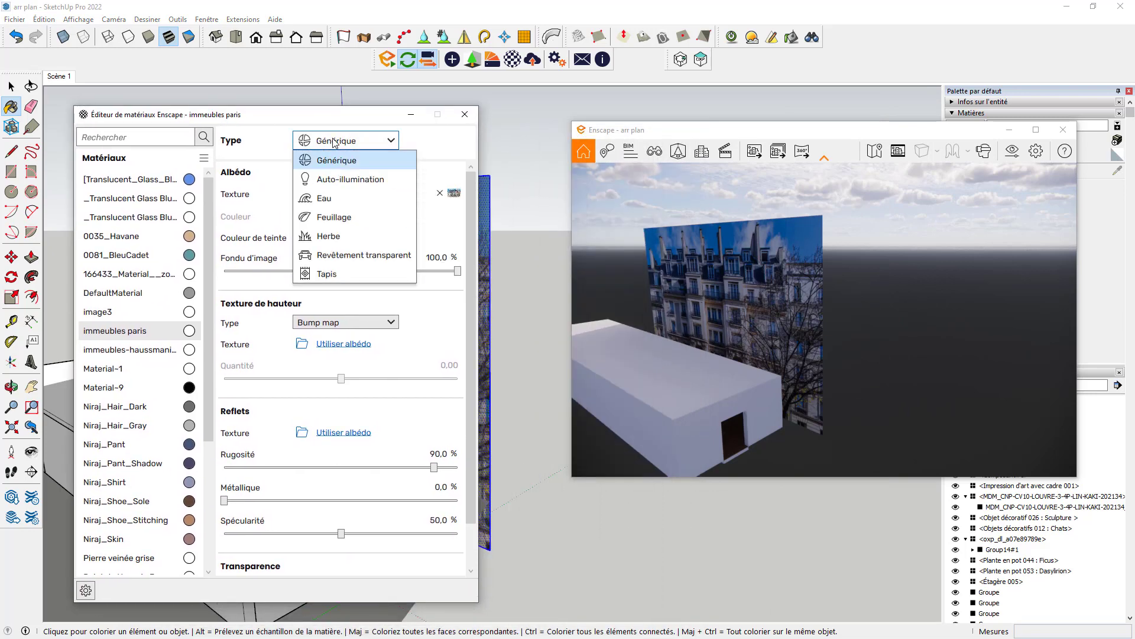
click(334, 217)
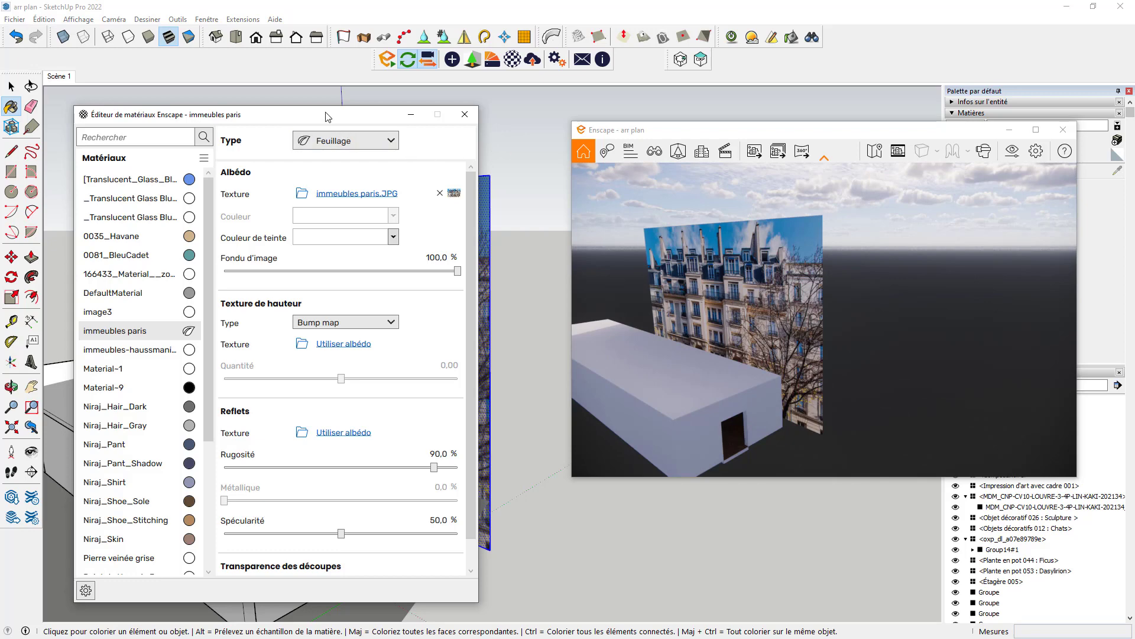
- Compare the picture from outside and from Scène 1 in the render, keeping the material editor clear of the render window
mouse_move(328, 116)
mouse_down()
mouse_move(672, 235)
mouse_move(958, 299)
mouse_move(981, 315)
mouse_move(955, 353)
mouse_up()
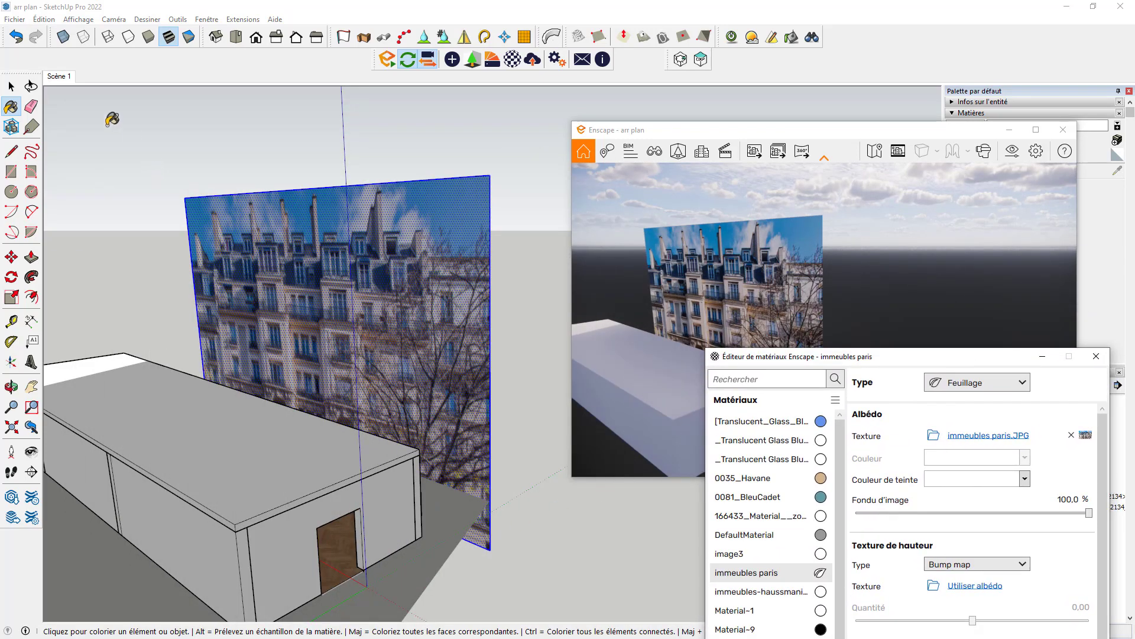
scroll(214, 272, up, 5)
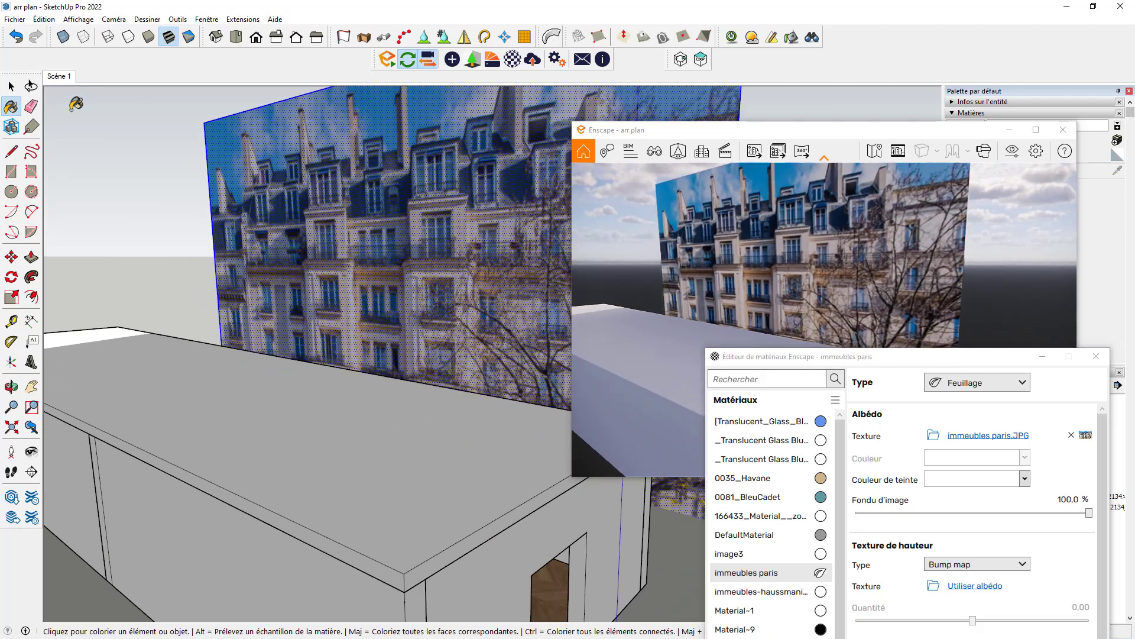
scroll(214, 272, down, 5)
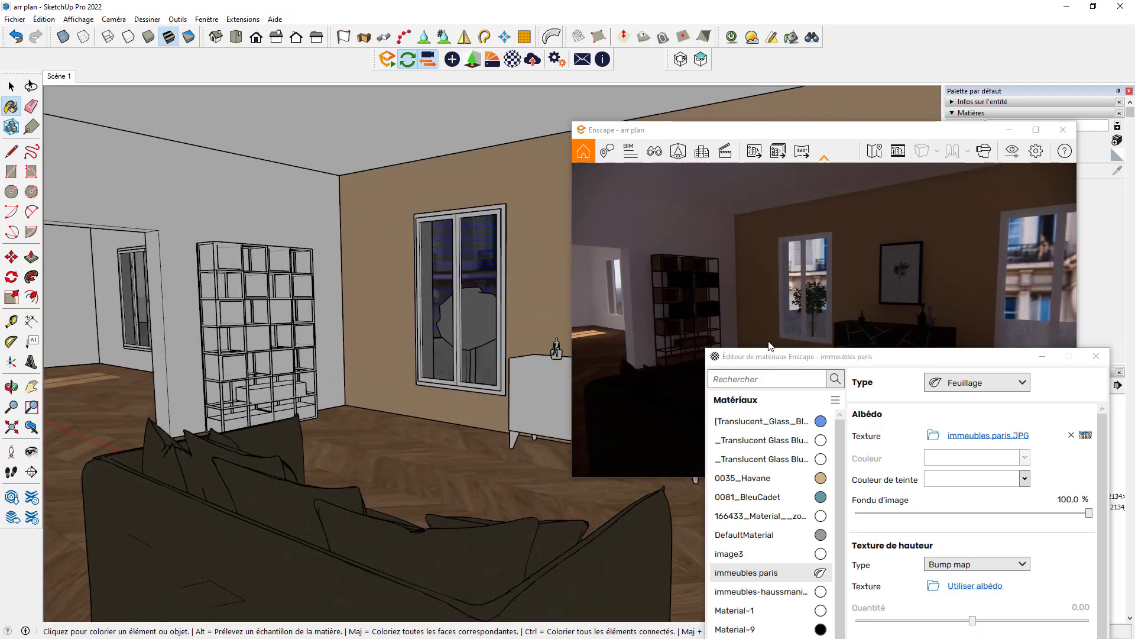
mouse_move(828, 359)
mouse_down()
mouse_move(734, 394)
mouse_move(346, 446)
mouse_move(170, 327)
mouse_up()
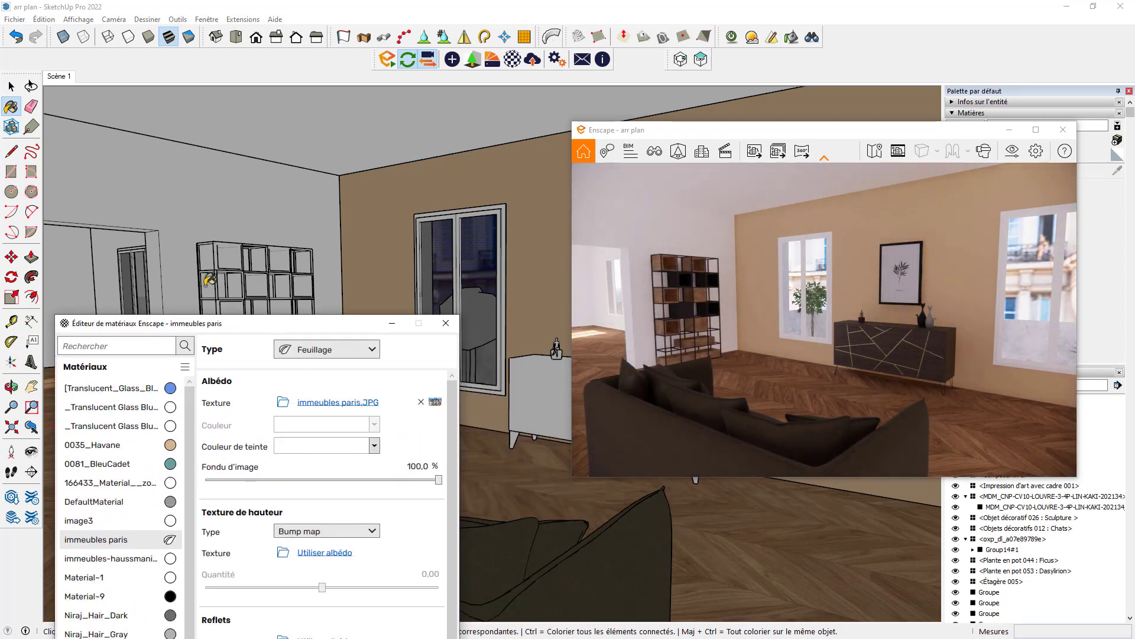
- Move the picture away from the balcony facade by about 749.4 cm, and again by 285.5 cm
scroll(209, 279, up, 5)
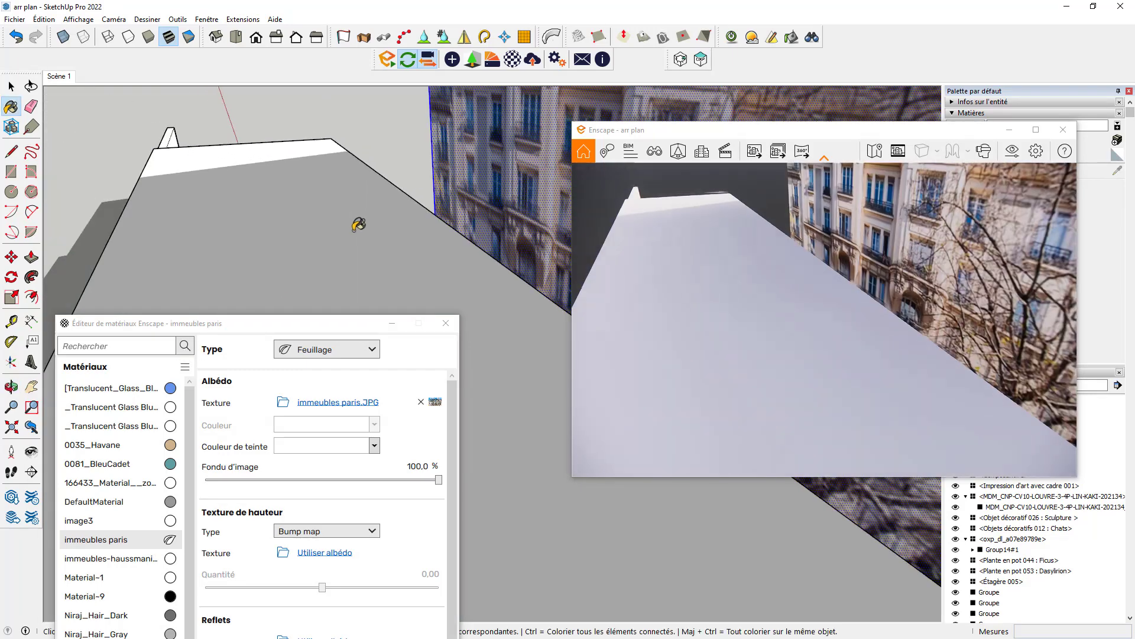
scroll(355, 224, down, 8)
key(space)
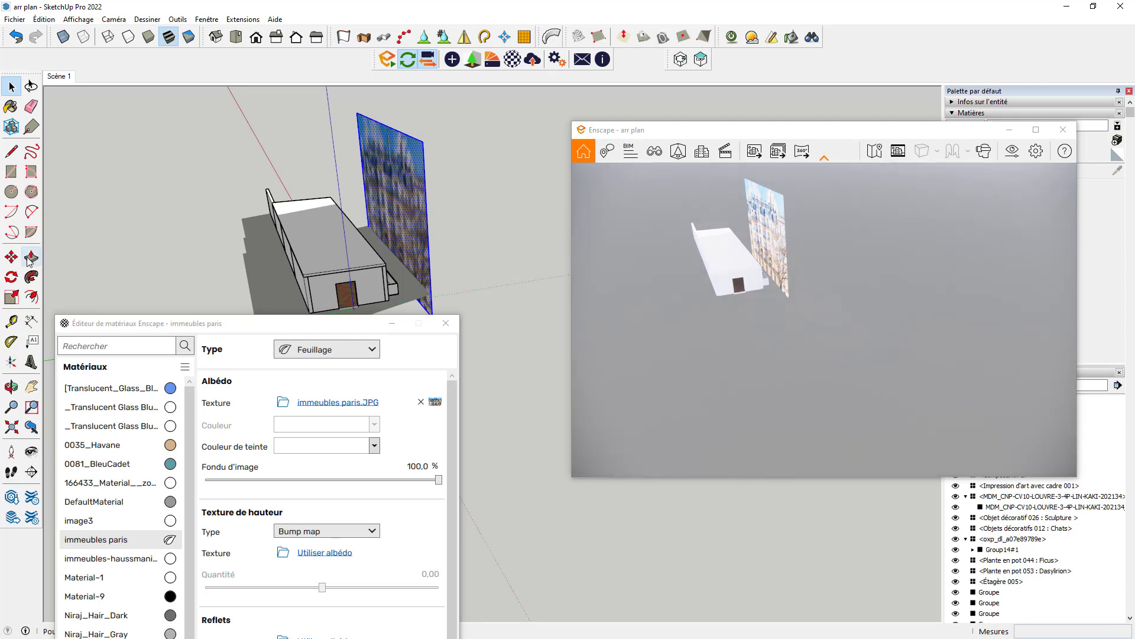
scroll(293, 220, down, 2)
drag(363, 276, 420, 268)
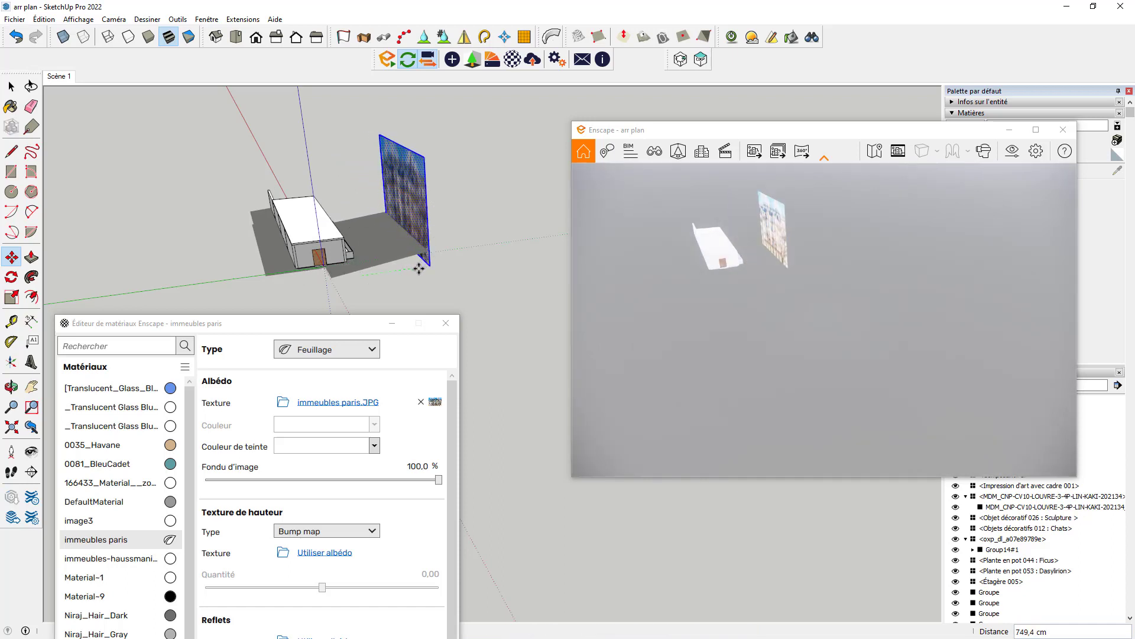
mouse_move(418, 268)
middle_down()
mouse_move(284, 273)
mouse_move(272, 262)
mouse_move(394, 252)
middle_up()
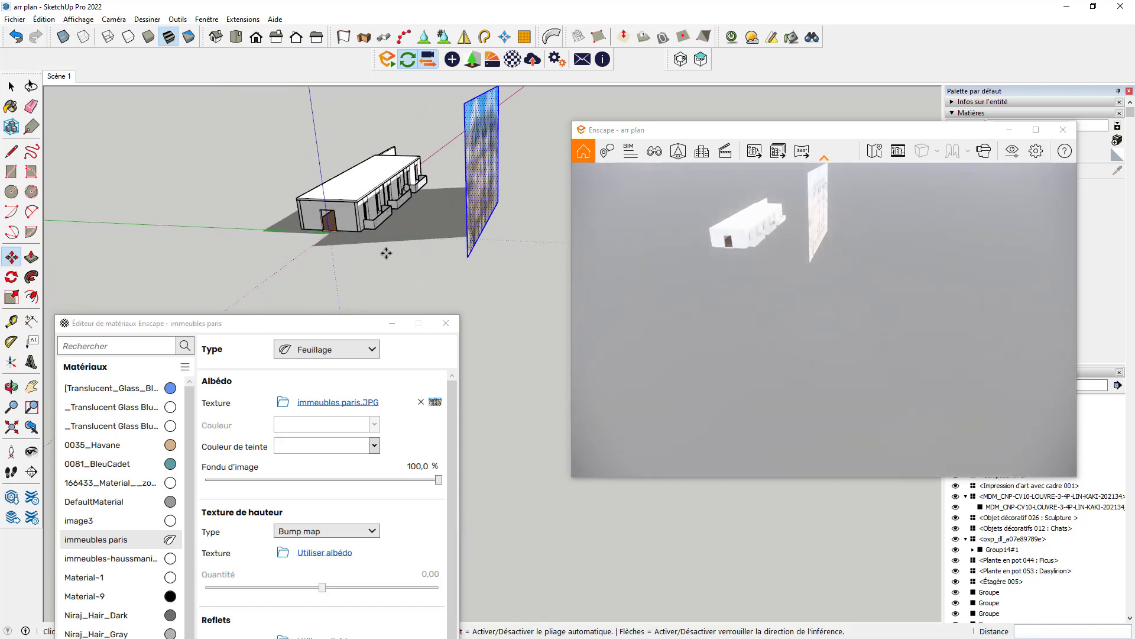
mouse_move(384, 254)
mouse_down()
mouse_move(413, 258)
mouse_move(392, 261)
mouse_up()
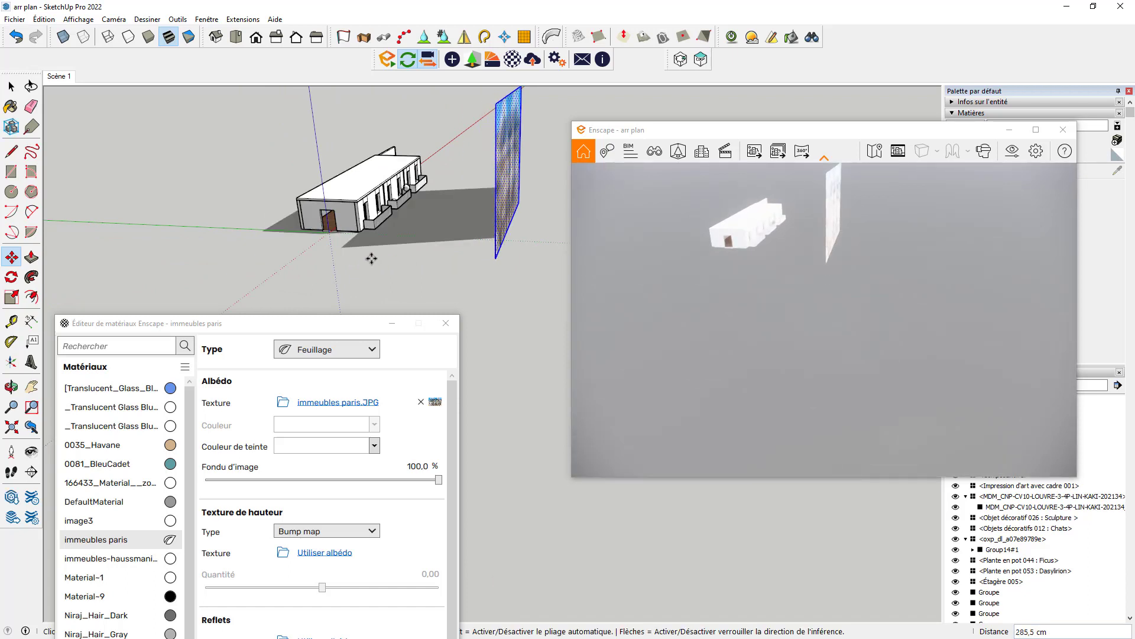
- Copy the picture along the facade direction, placing one copy edge to edge on each side of the original
mouse_move(393, 202)
middle_down()
mouse_move(515, 208)
mouse_move(330, 260)
mouse_move(188, 241)
mouse_move(275, 242)
middle_up()
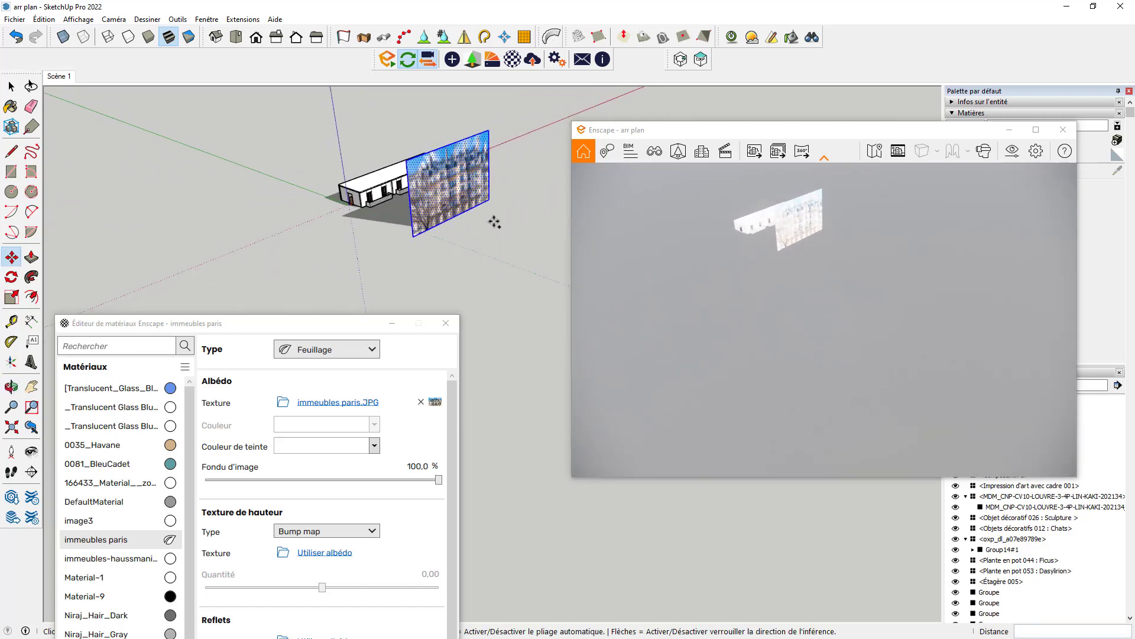
ctrl+drag(490, 202, 413, 237)
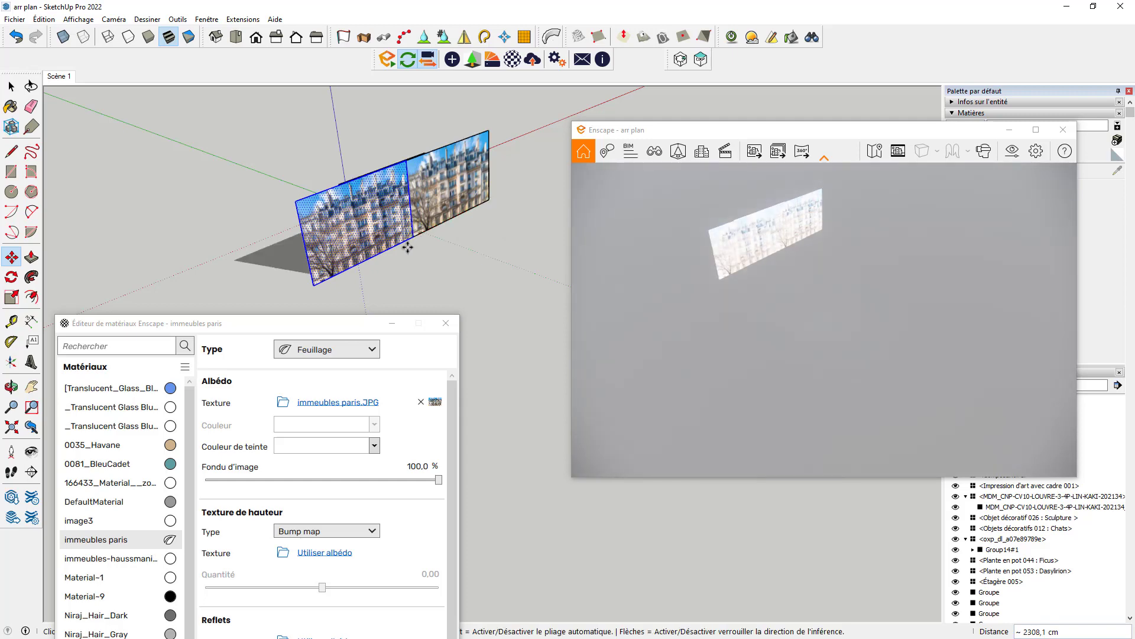
click(314, 285)
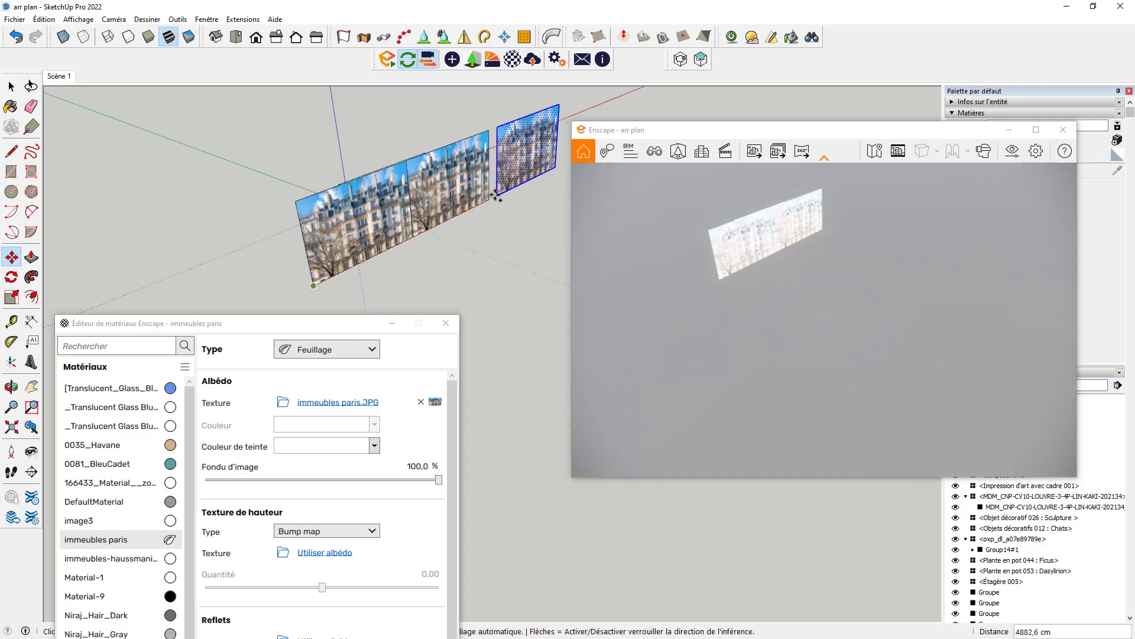
click(489, 199)
key(space)
- Try to rotate the end picture about its shared upper corner by about 24° towards the building, and undo the rotation
middle_drag(248, 205, 781, 210)
scroll(390, 219, down, 4)
middle_drag(526, 238, 517, 236)
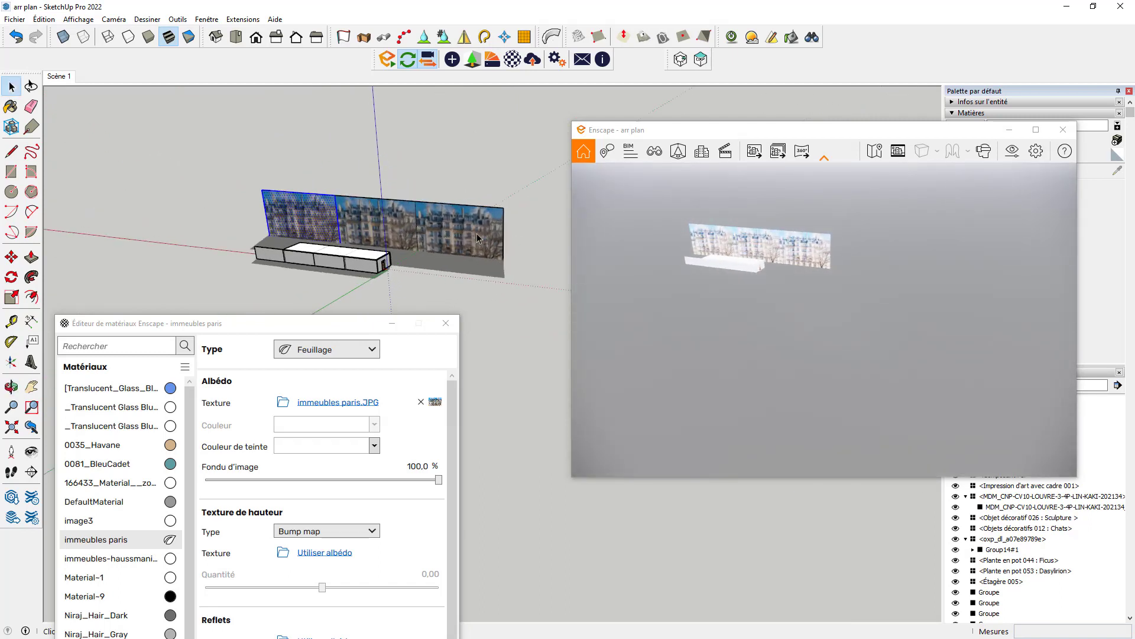
scroll(477, 238, up, 3)
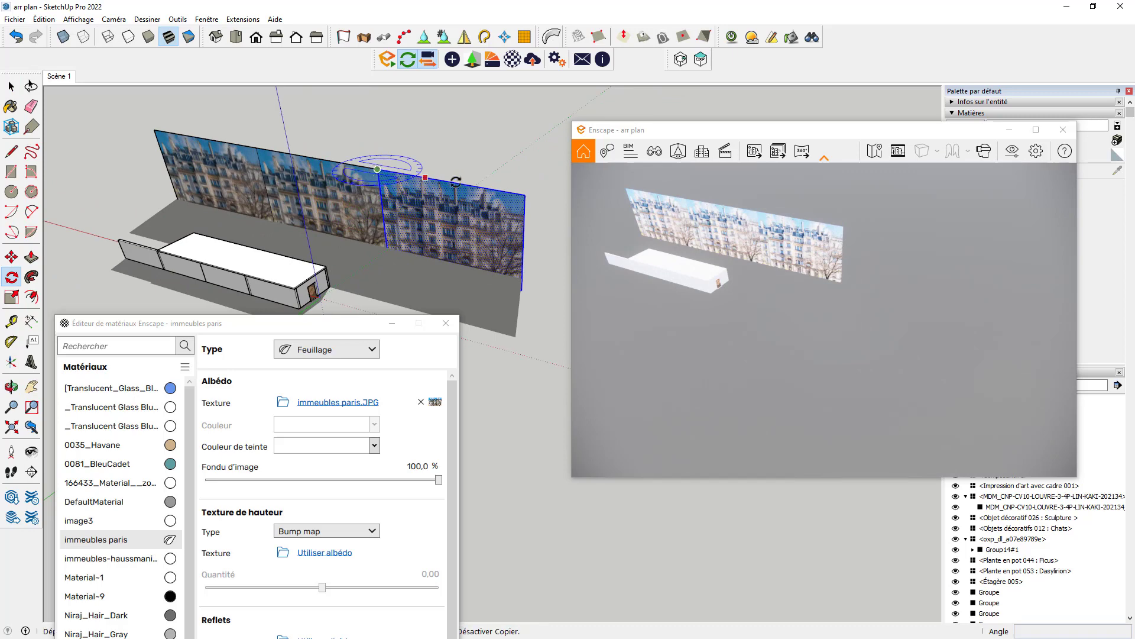
click(512, 196)
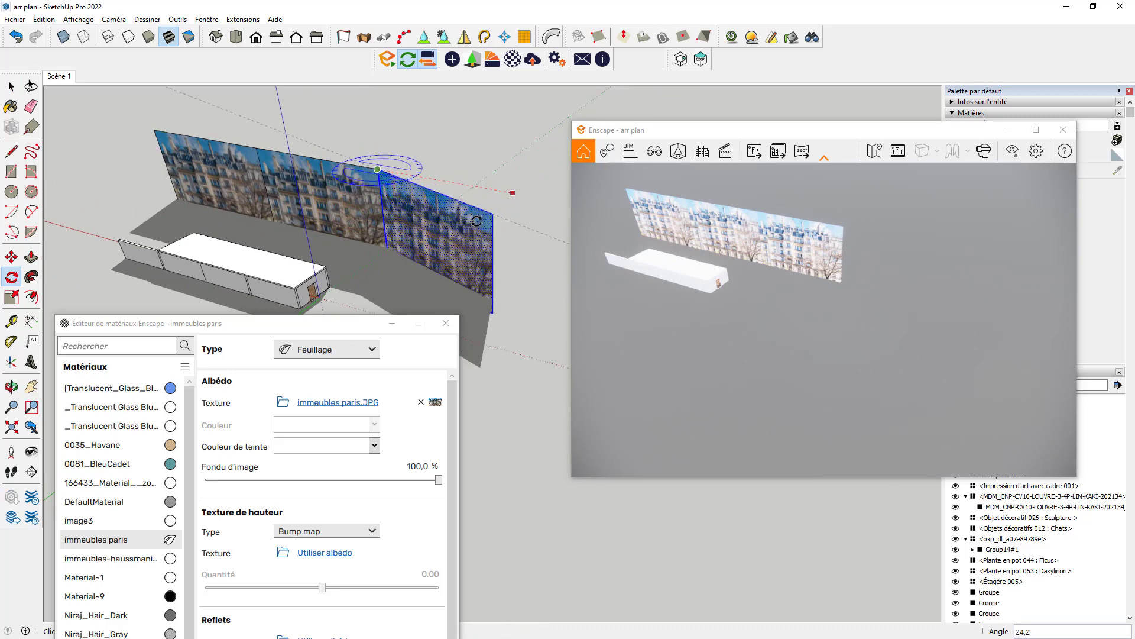
mouse_move(244, 288)
middle_down()
mouse_move(504, 235)
mouse_move(346, 260)
middle_up()
key(ctrl+z)
key(space)
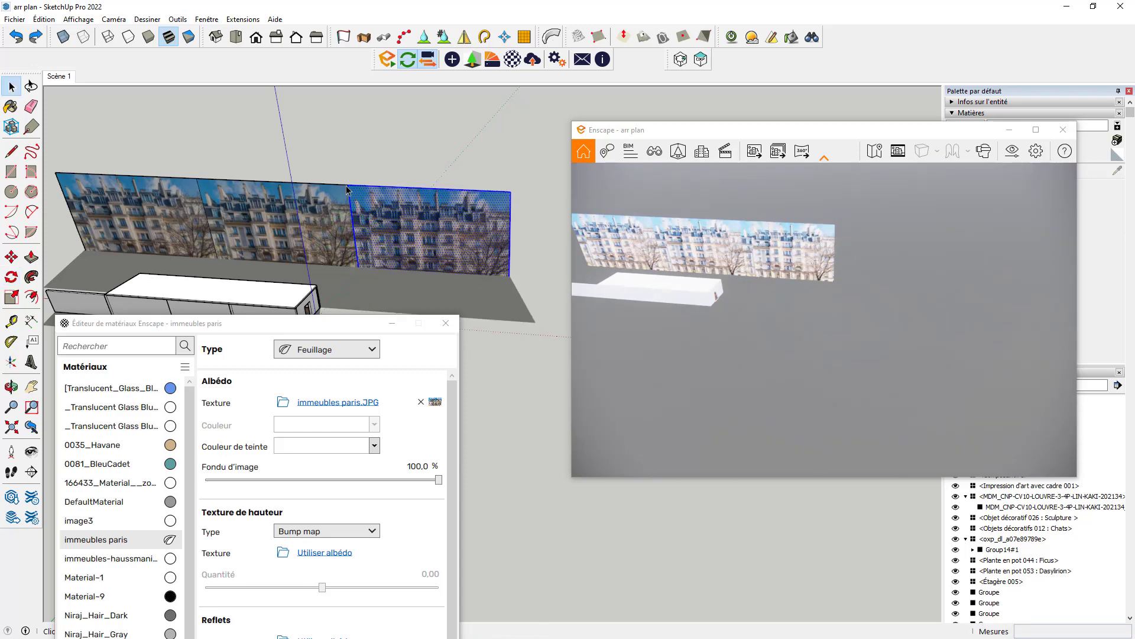
- Deselect the end picture and examine the row of three pictures against the building from several outside angles
click(349, 162)
scroll(349, 162, down, 2)
middle_drag(406, 239, 273, 225)
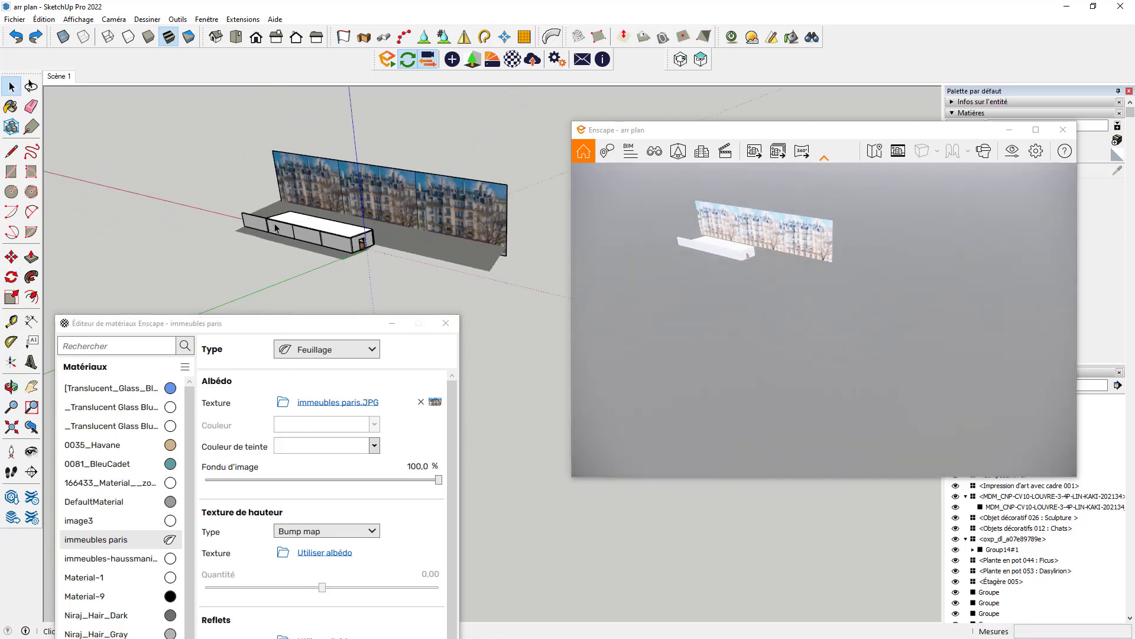
scroll(359, 203, up, 2)
scroll(365, 215, down, 2)
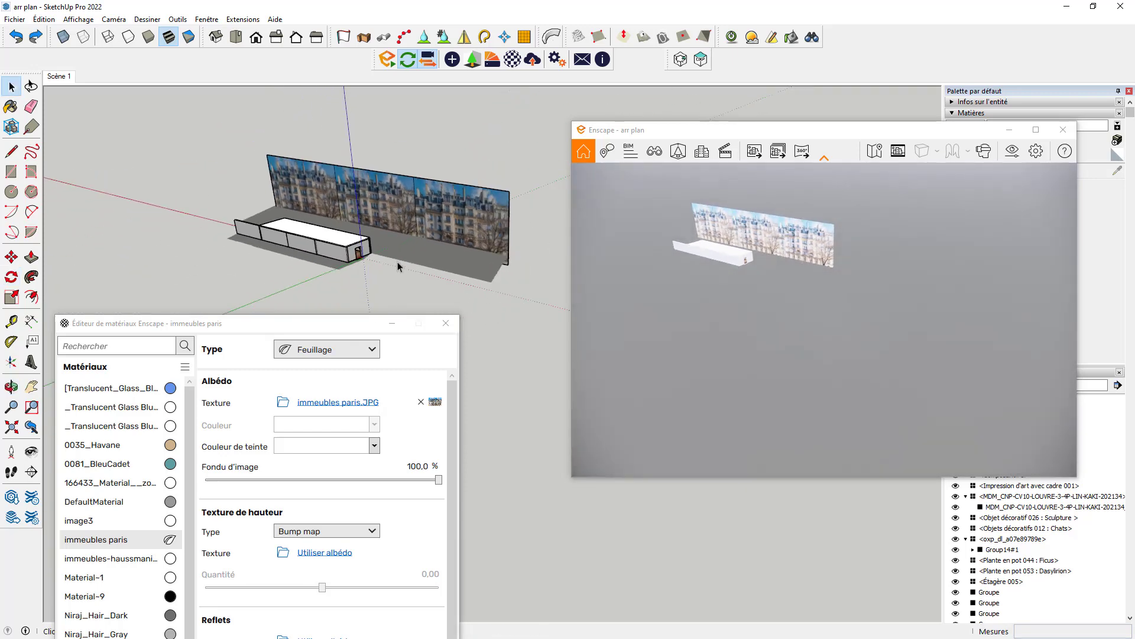
scroll(482, 242, up, 2)
mouse_move(476, 244)
middle_down()
mouse_move(100, 232)
mouse_move(334, 229)
middle_up()
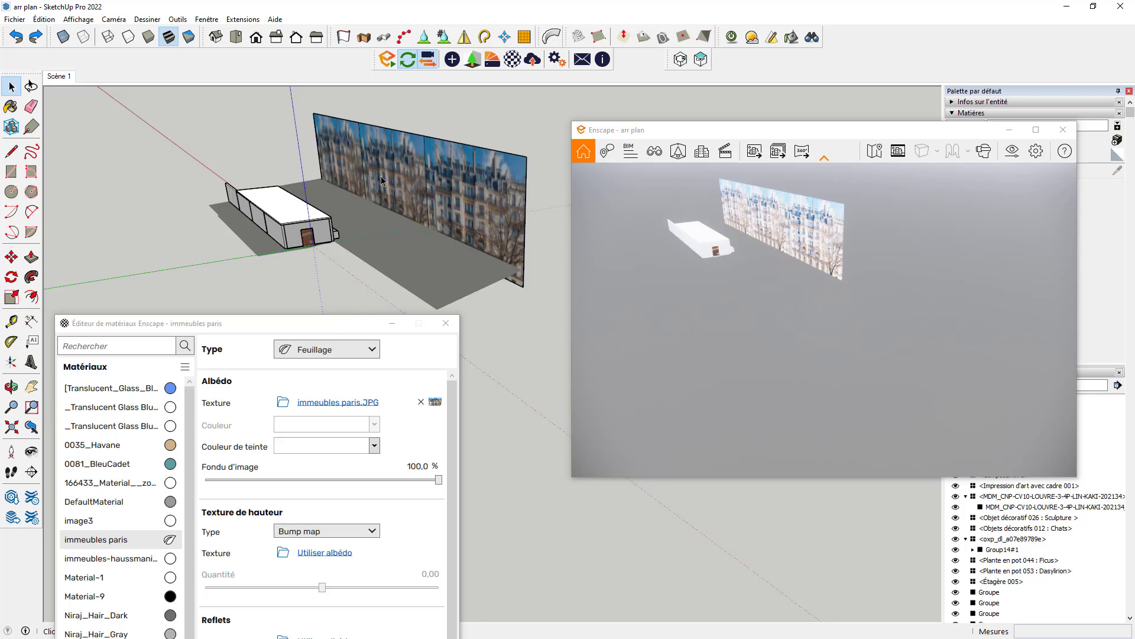
middle_drag(477, 225, 374, 188)
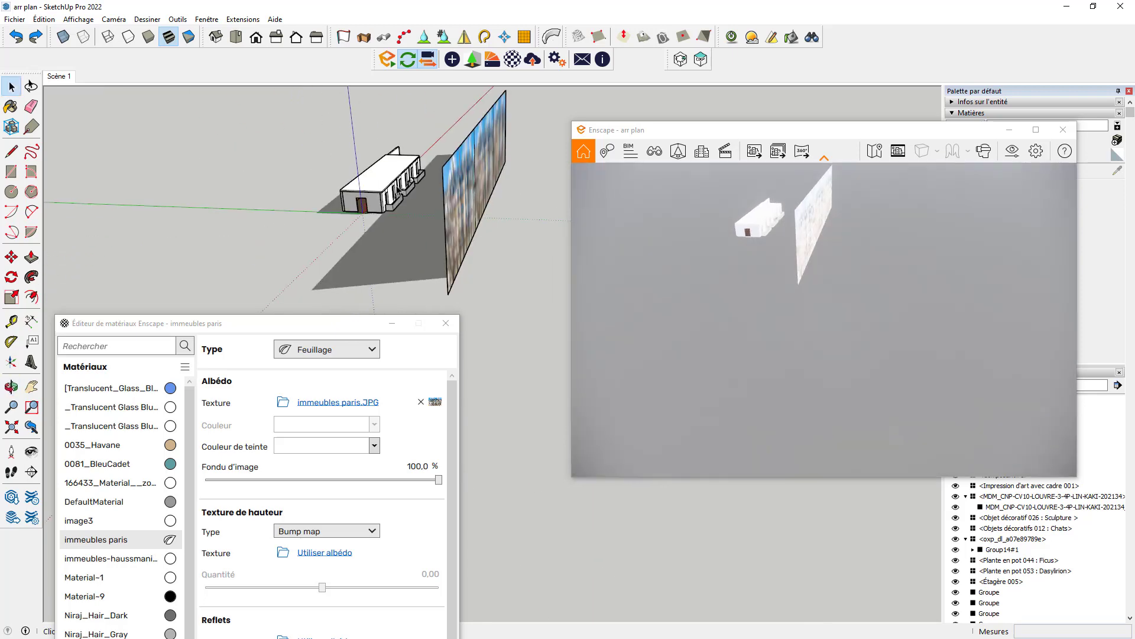
- Return to Scène 1 and examine the Paris background through the living room windows in the full-screen Enscape render
click(59, 77)
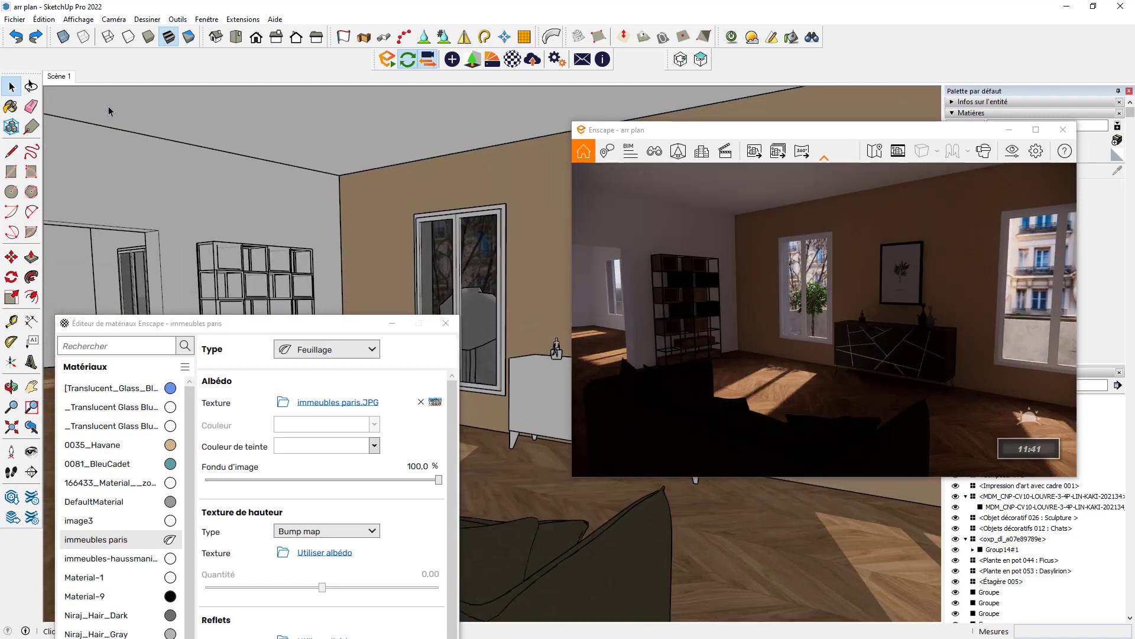
click(1037, 130)
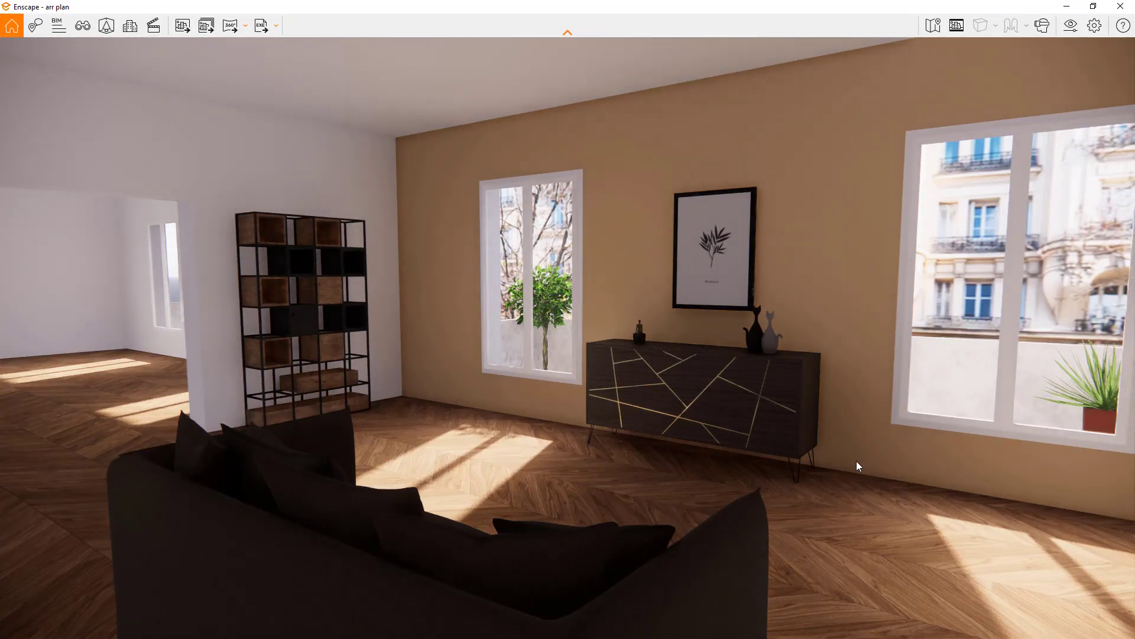
key(w)
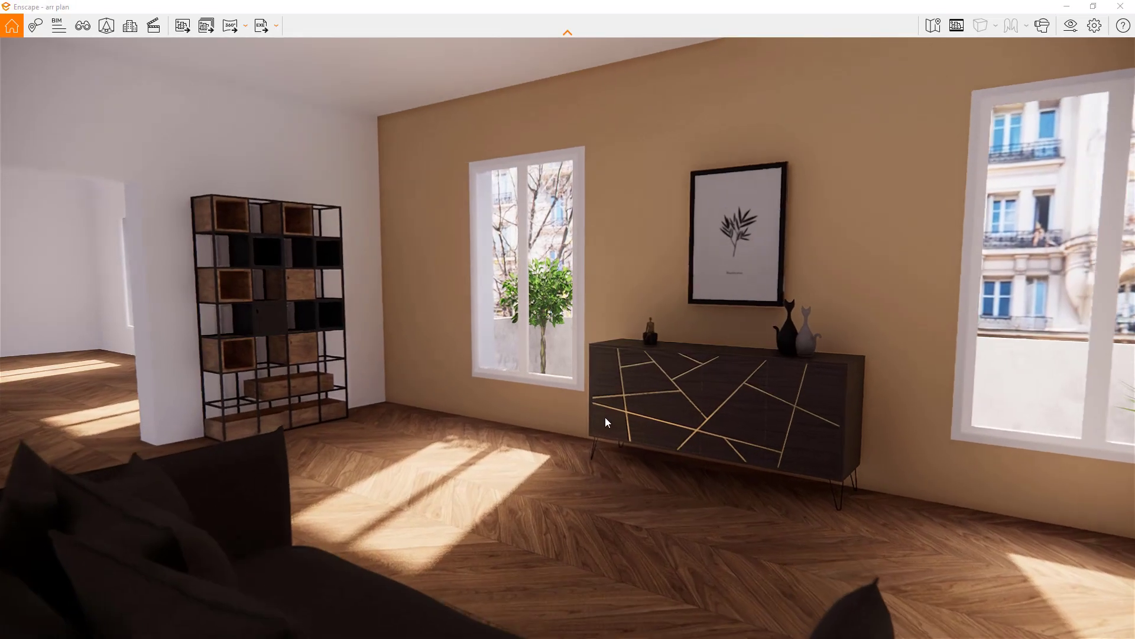
drag(604, 416, 842, 410)
key(w)
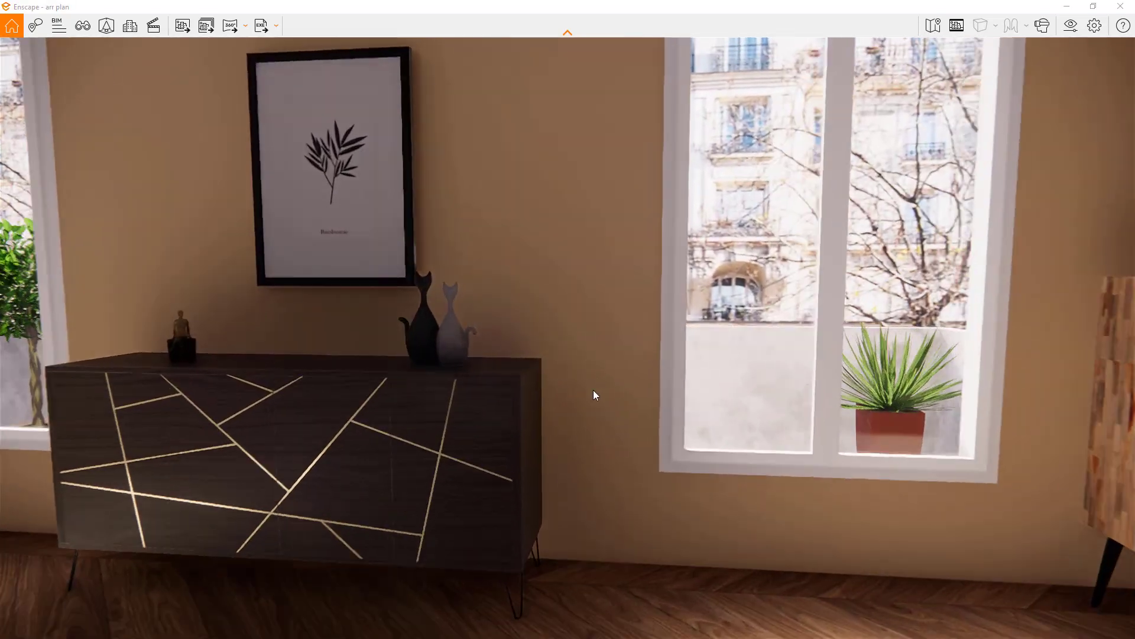
- Walk around the living room in the render and examine the Paris facades through both windows from several distances and angles
key(w)
drag(594, 388, 739, 388)
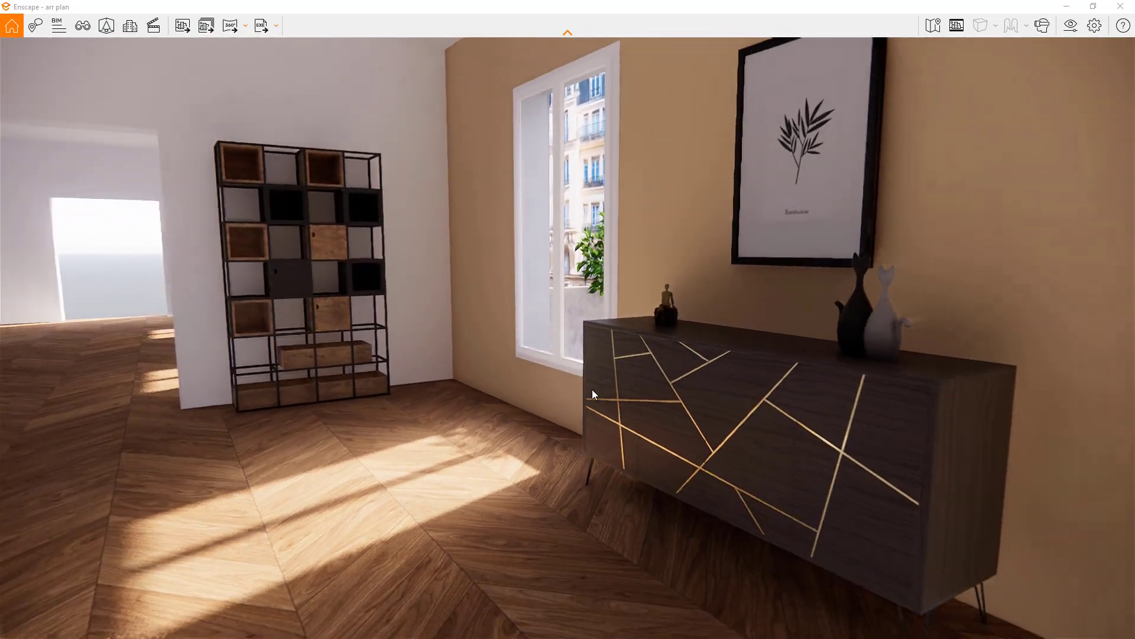
key(s)
drag(591, 392, 587, 387)
key(w)
drag(623, 316, 555, 332)
middle_drag(444, 333, 550, 376)
key(w)
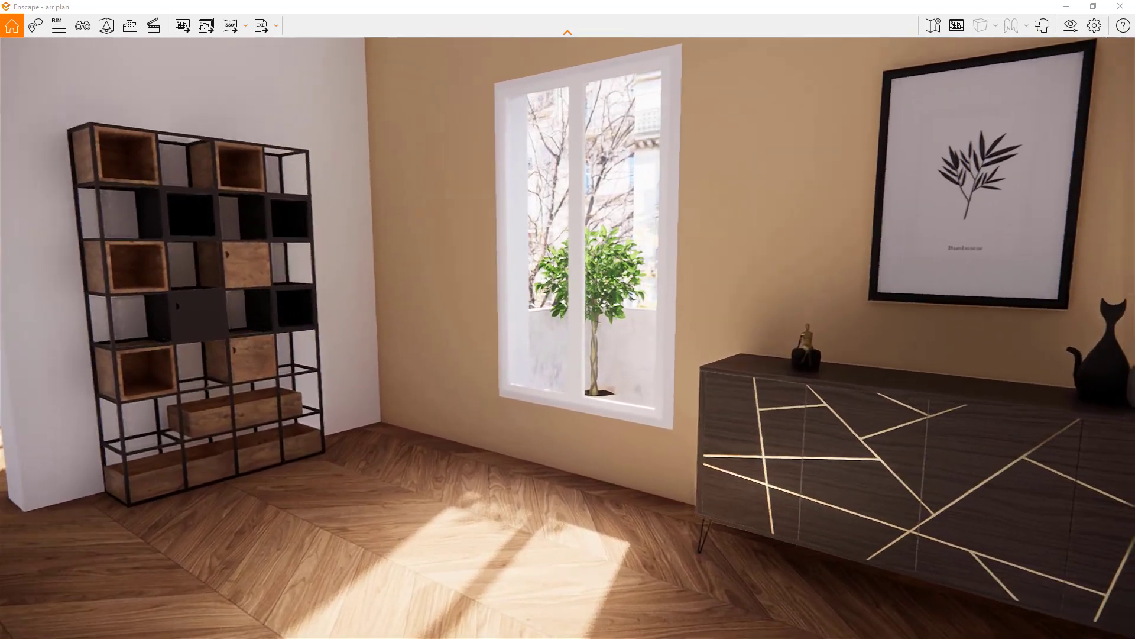
drag(302, 318, 619, 314)
key(w)
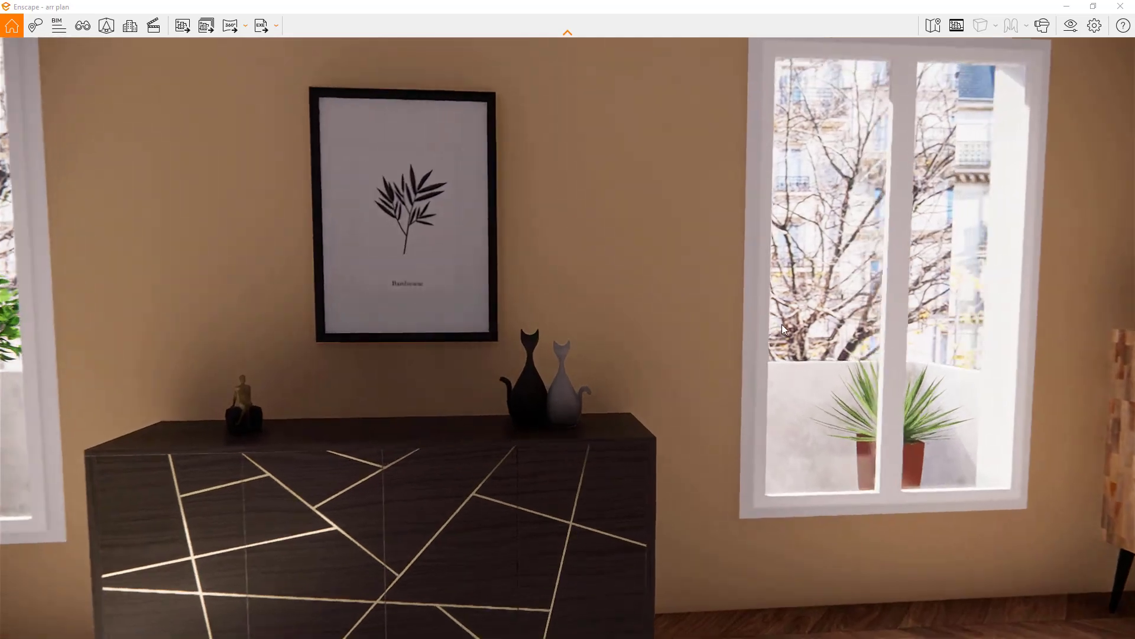
drag(792, 321, 641, 335)
key(s)
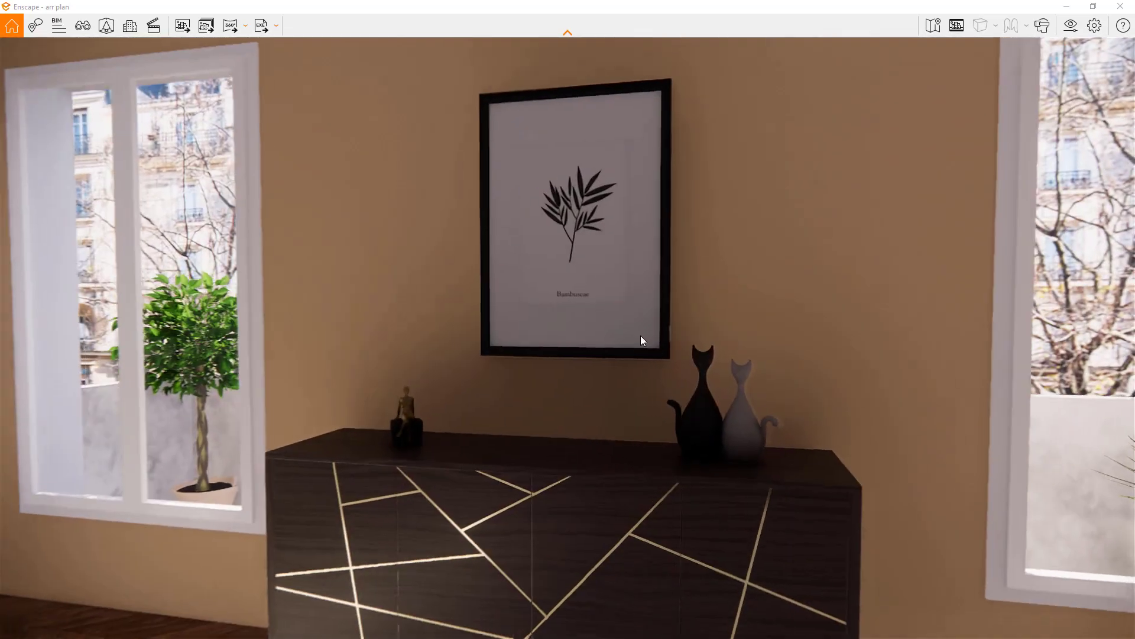
key(s)
key(w)
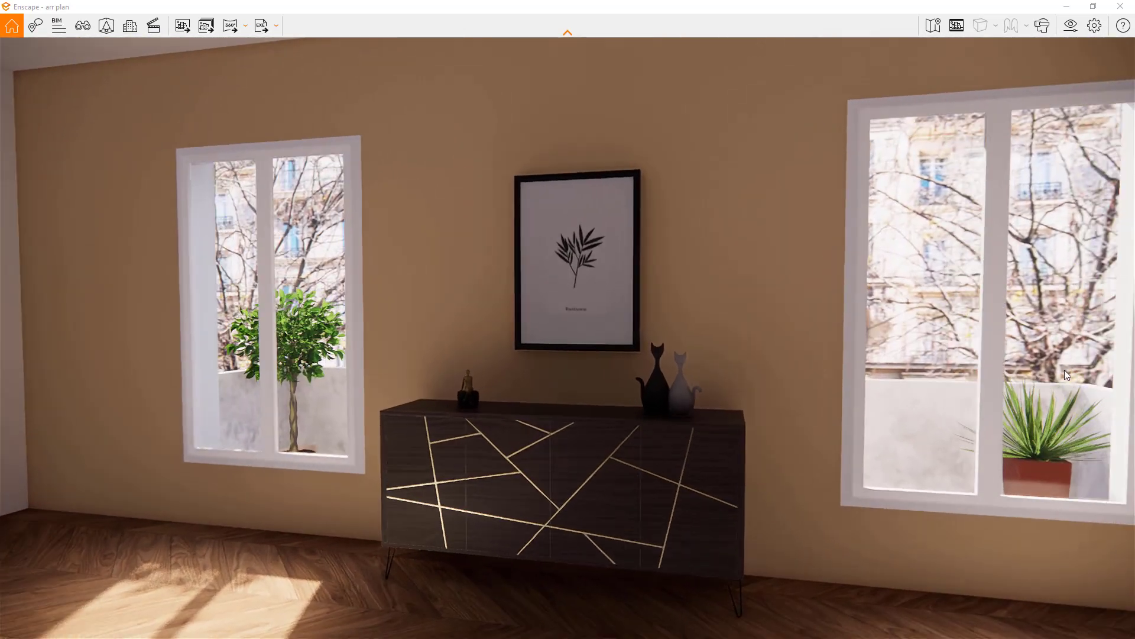
key(d)
drag(967, 384, 910, 339)
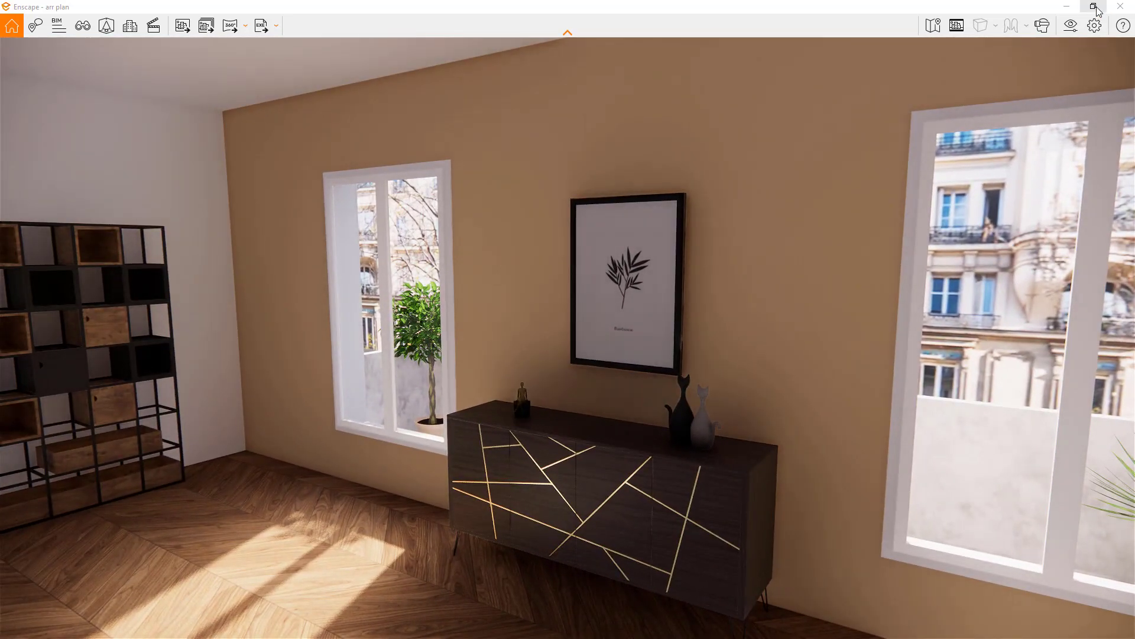
- Shrink the render window beside the model and purge the unused materials from the model's material collection
click(1095, 7)
mouse_move(733, 122)
mouse_down()
mouse_move(372, 123)
mouse_move(219, 102)
mouse_up()
click(971, 145)
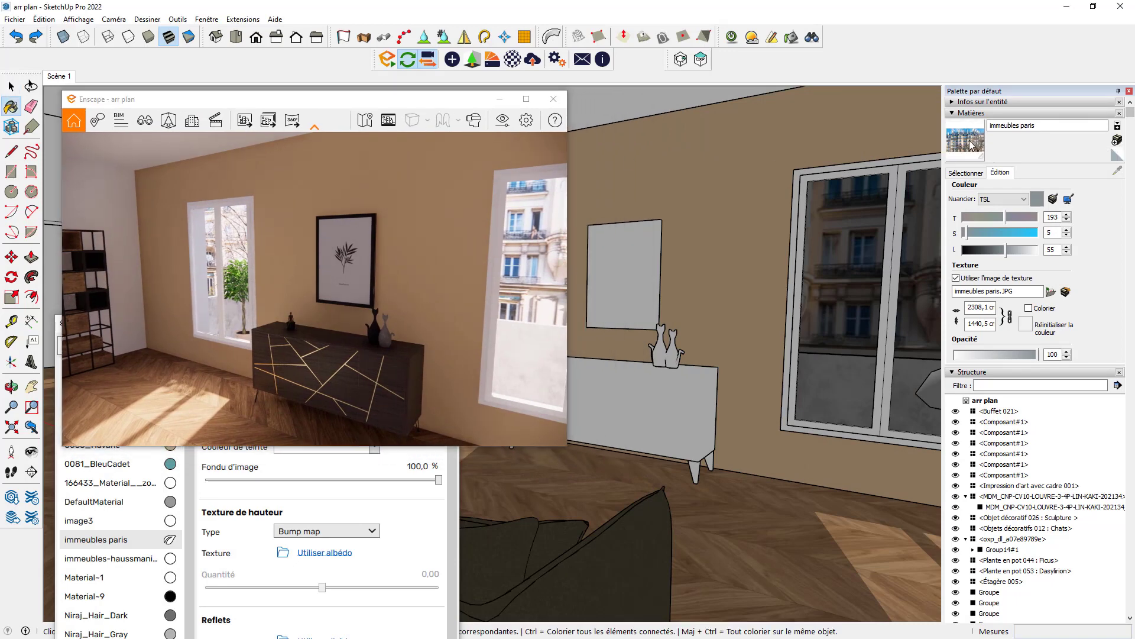
click(968, 172)
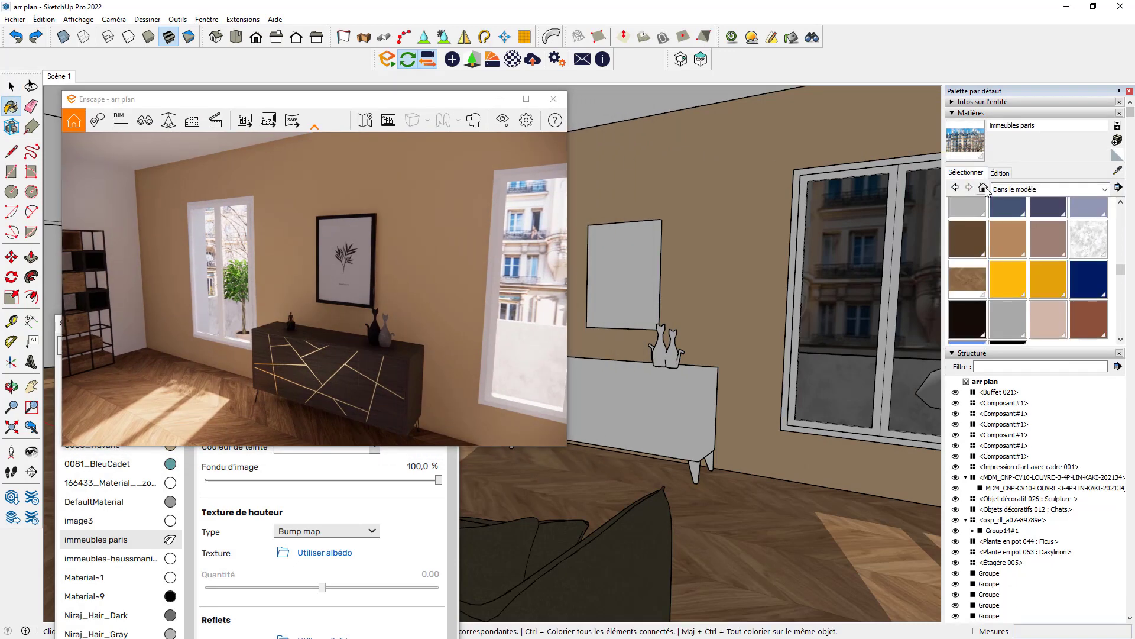
scroll(1033, 243, down, 2)
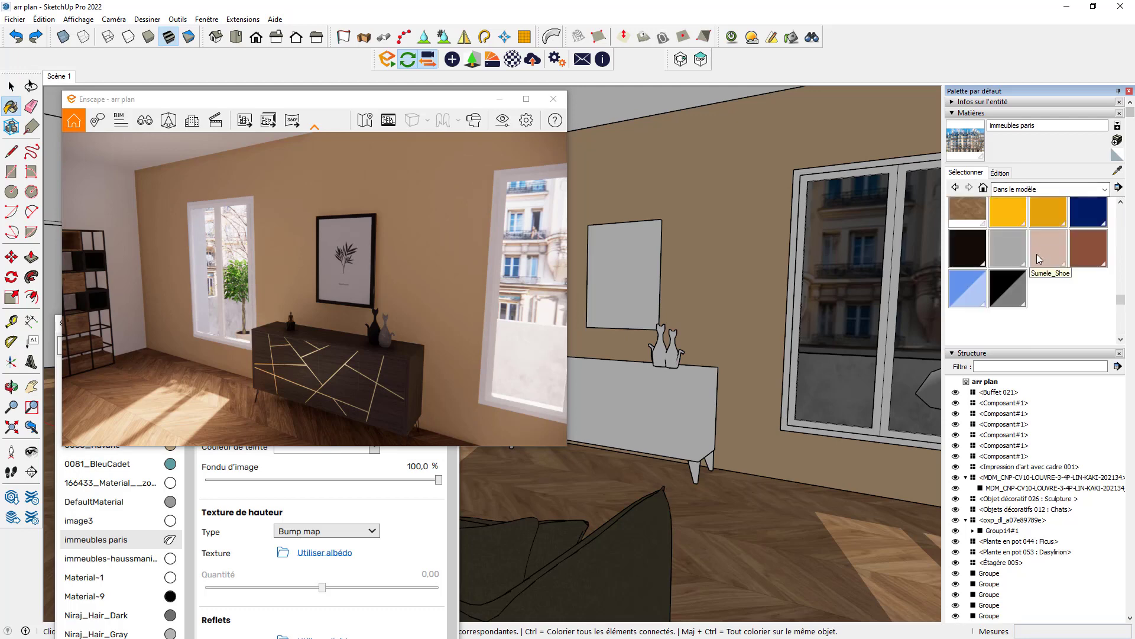
scroll(1038, 254, up, 3)
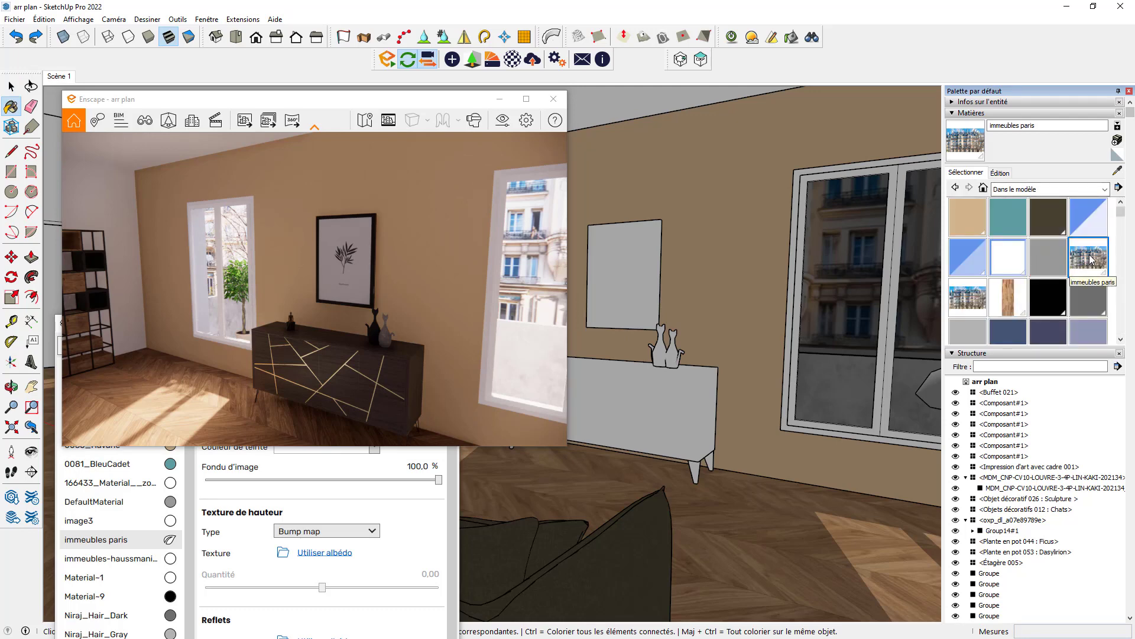
click(1118, 188)
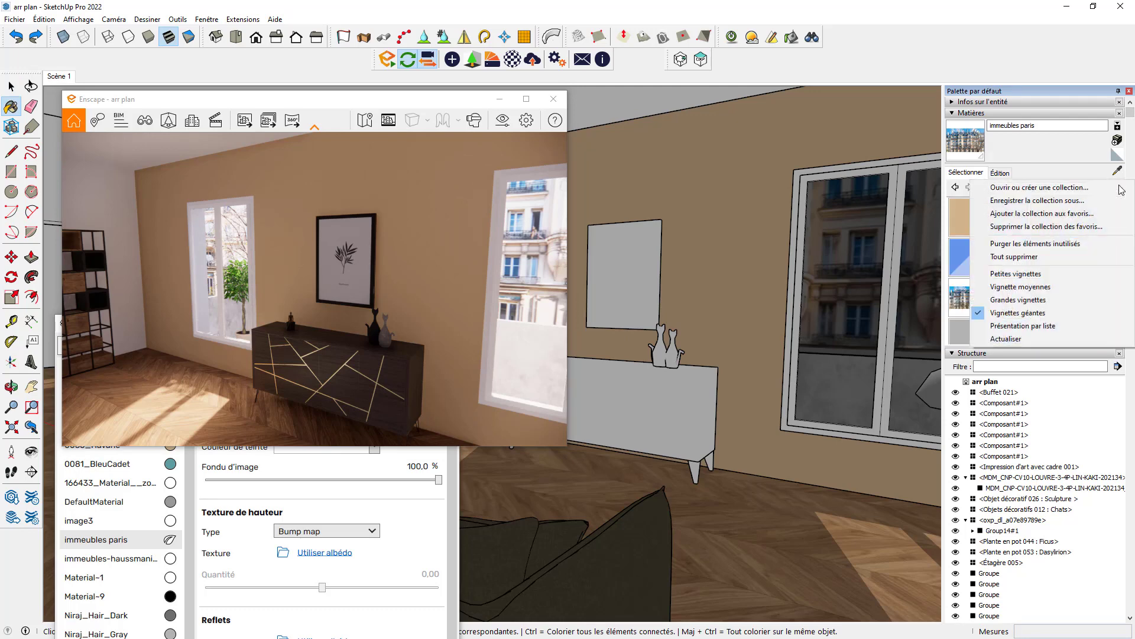
click(1023, 244)
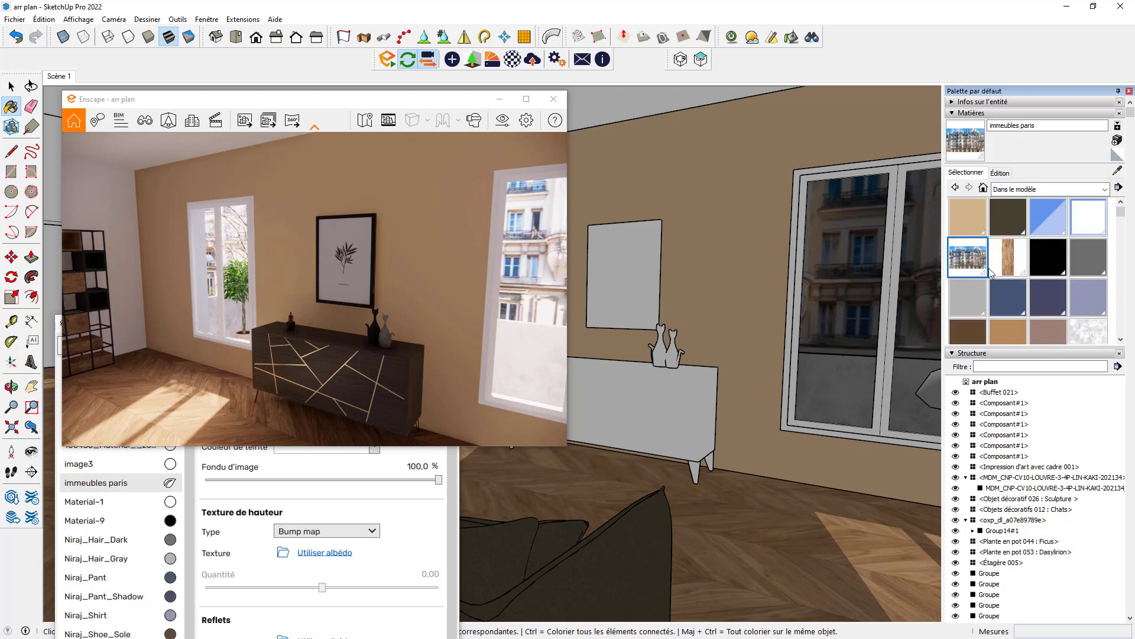
- Try texture widths of 500 cm and 2000 cm for the immeubles paris material
click(1000, 173)
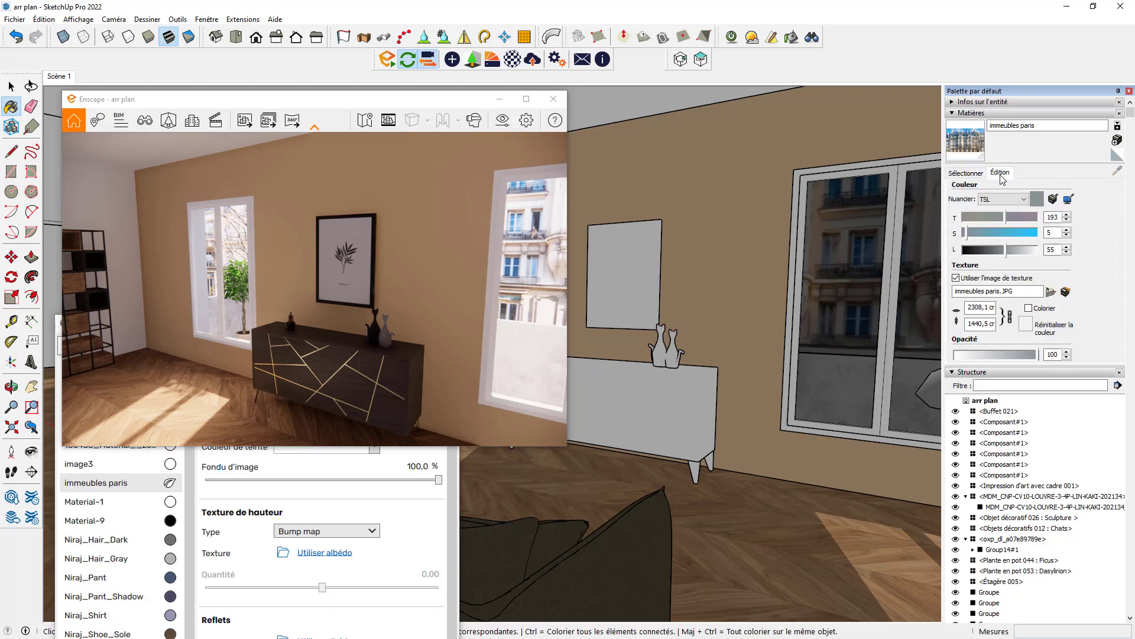
double_click(979, 307)
text(500)
key(Return)
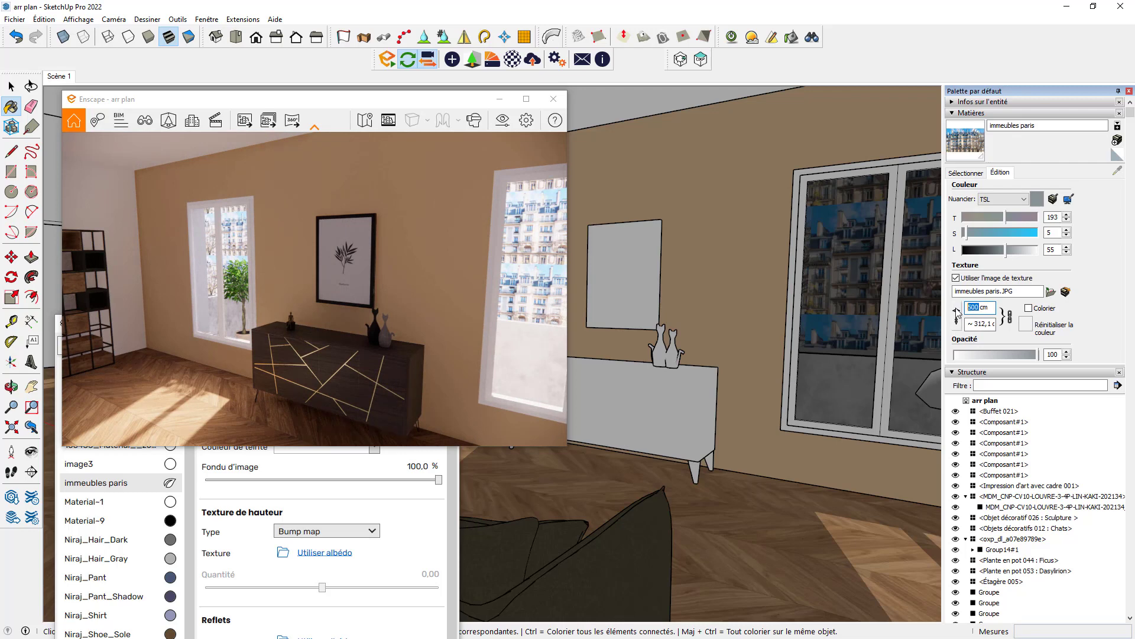
text(200)
key(Return)
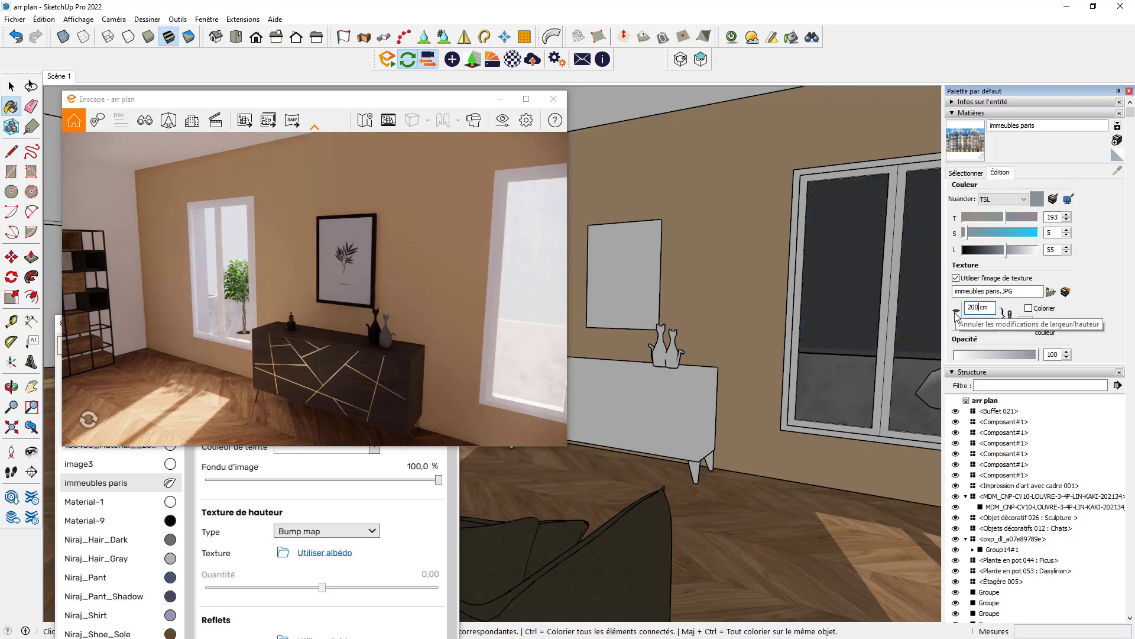
text(0)
key(Return)
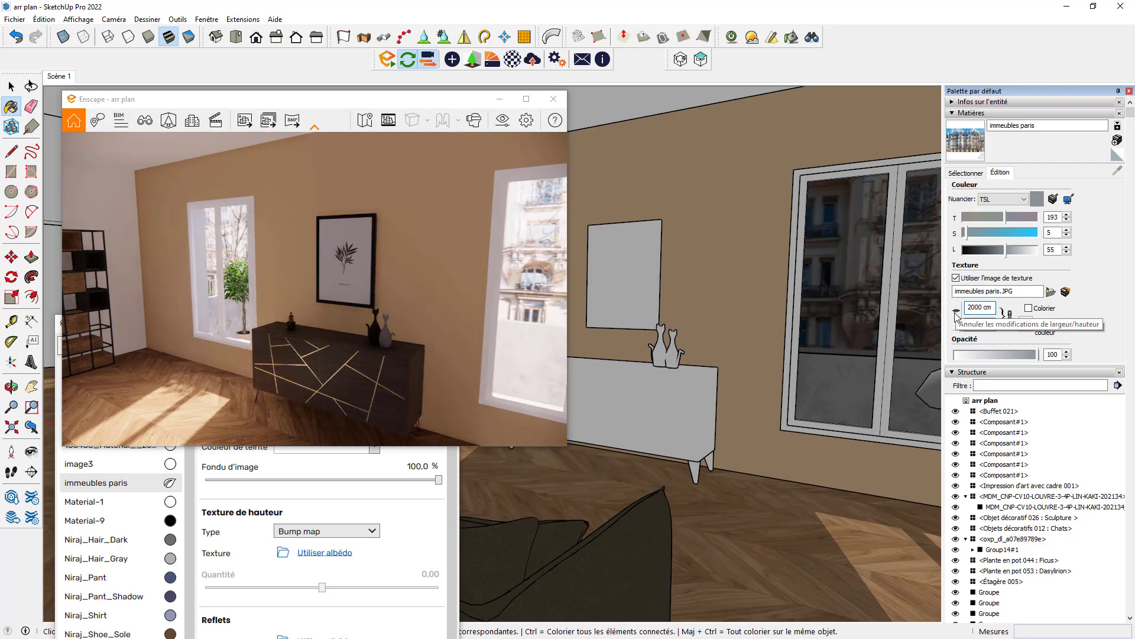
- Enlarge the render to full screen and examine the rescaled building picture through the living room windows
click(527, 99)
mouse_move(410, 359)
mouse_down()
mouse_move(483, 347)
mouse_move(426, 353)
mouse_up()
scroll(482, 347, up, 5)
key(w)
key(d)
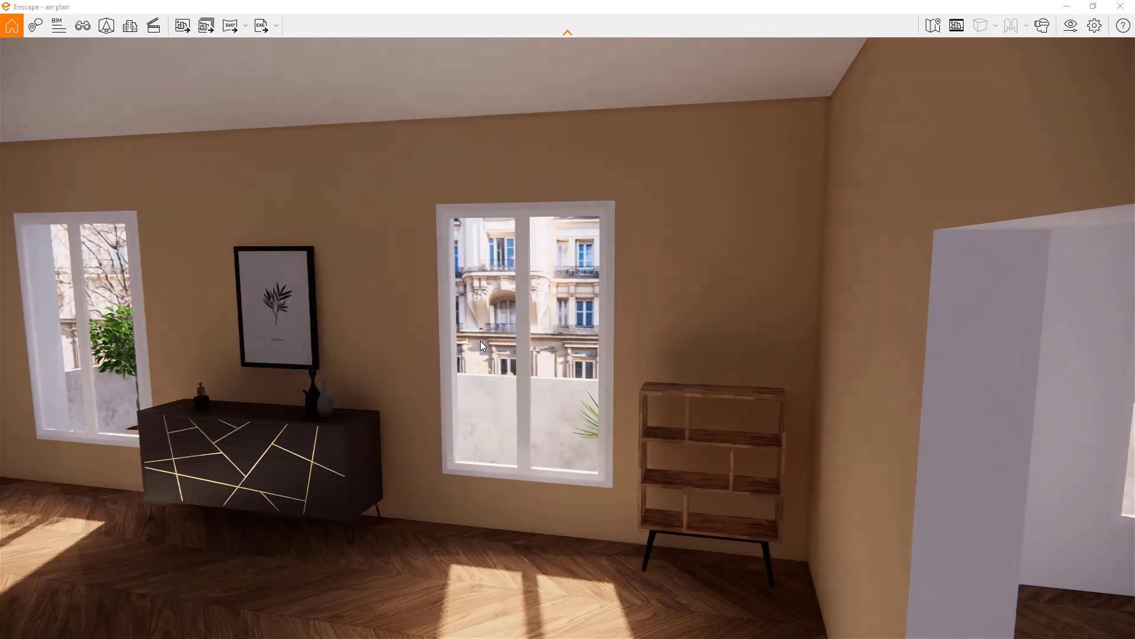
- Shrink the render window and set the immeubles paris texture width to 3000 cm
click(1093, 7)
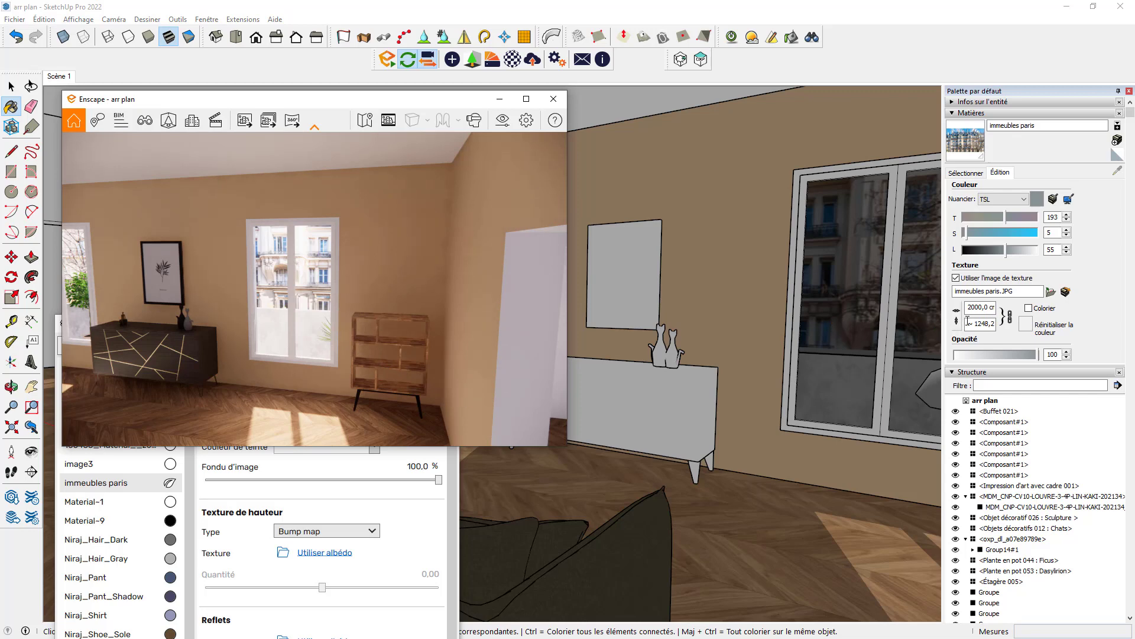
double_click(986, 307)
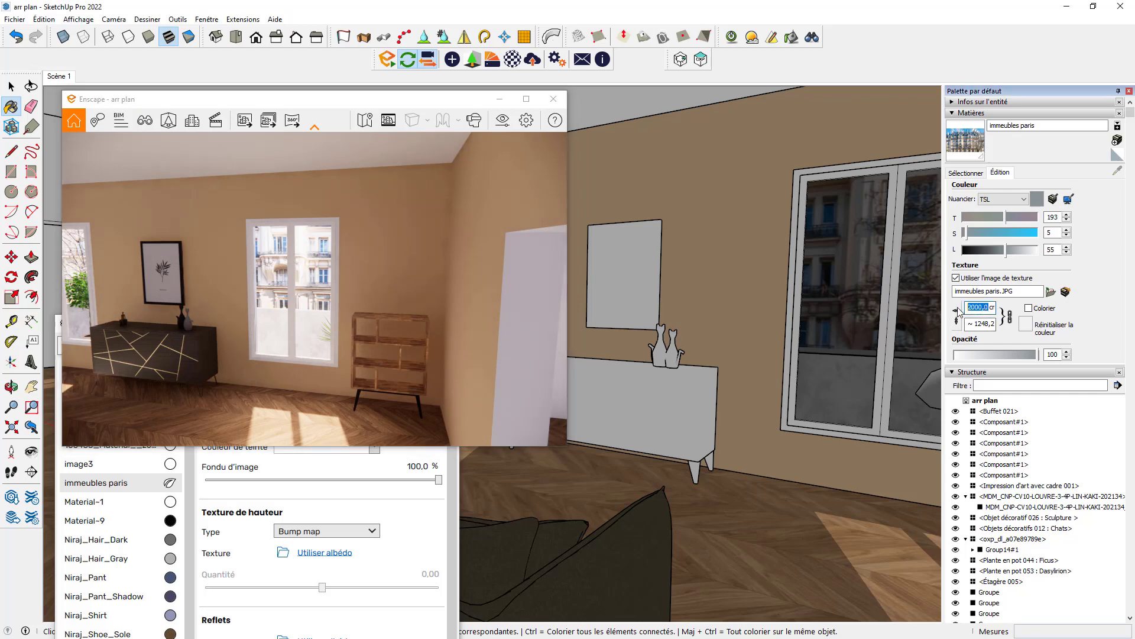
text(3000)
key(Return)
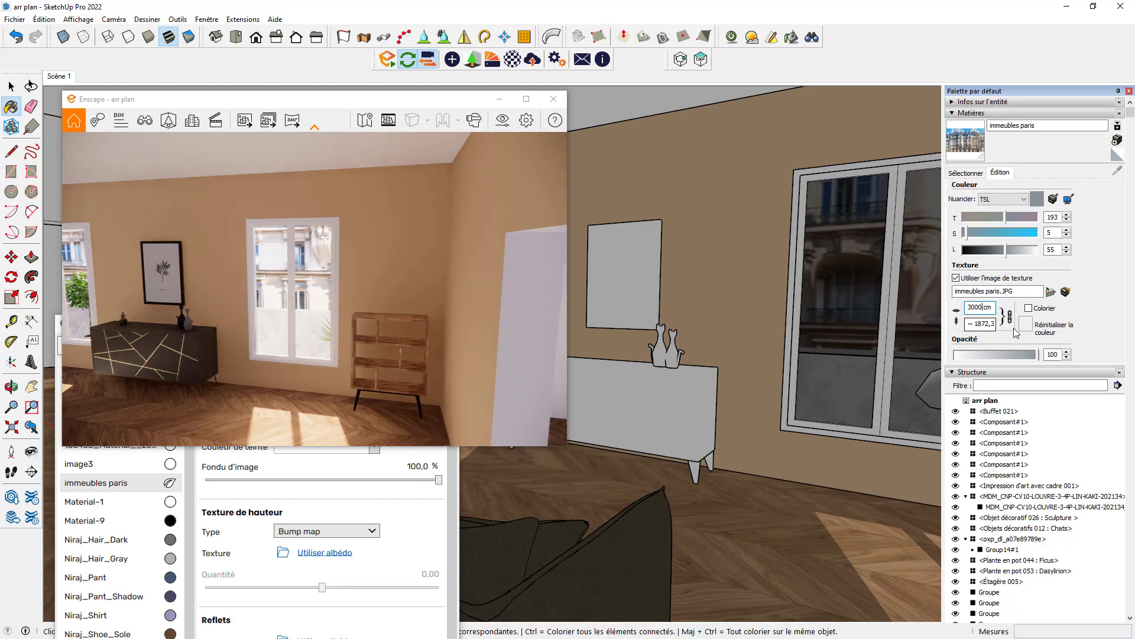
- Examine the enlarged building facades through the windows in the full-screen render, up close and from across the room
click(526, 99)
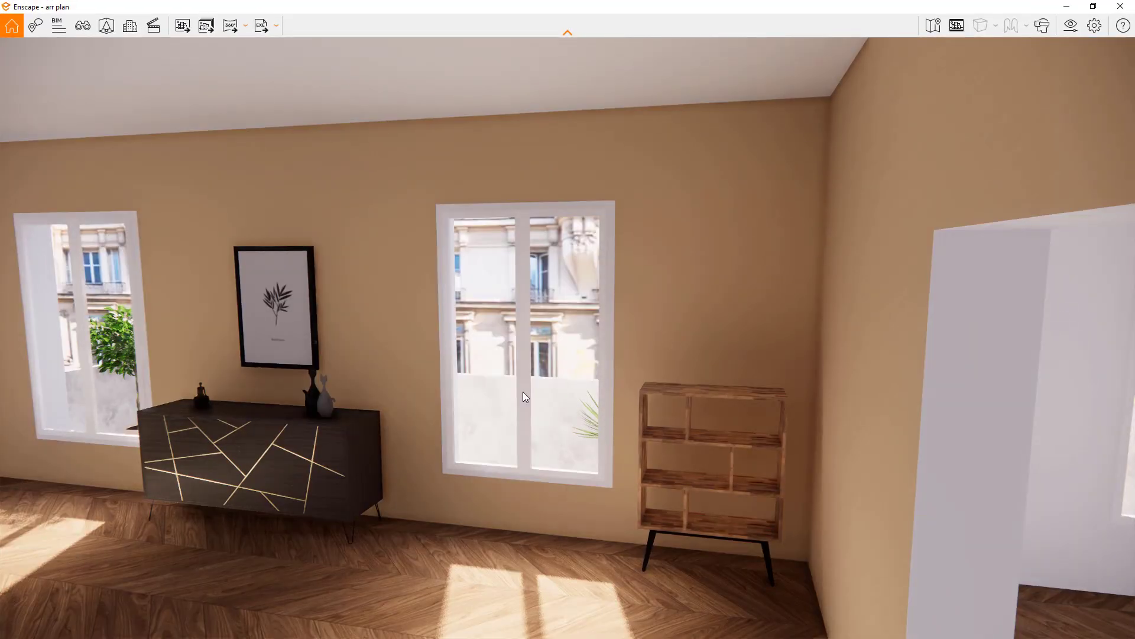
scroll(485, 403, up, 2)
middle_drag(485, 403, 592, 382)
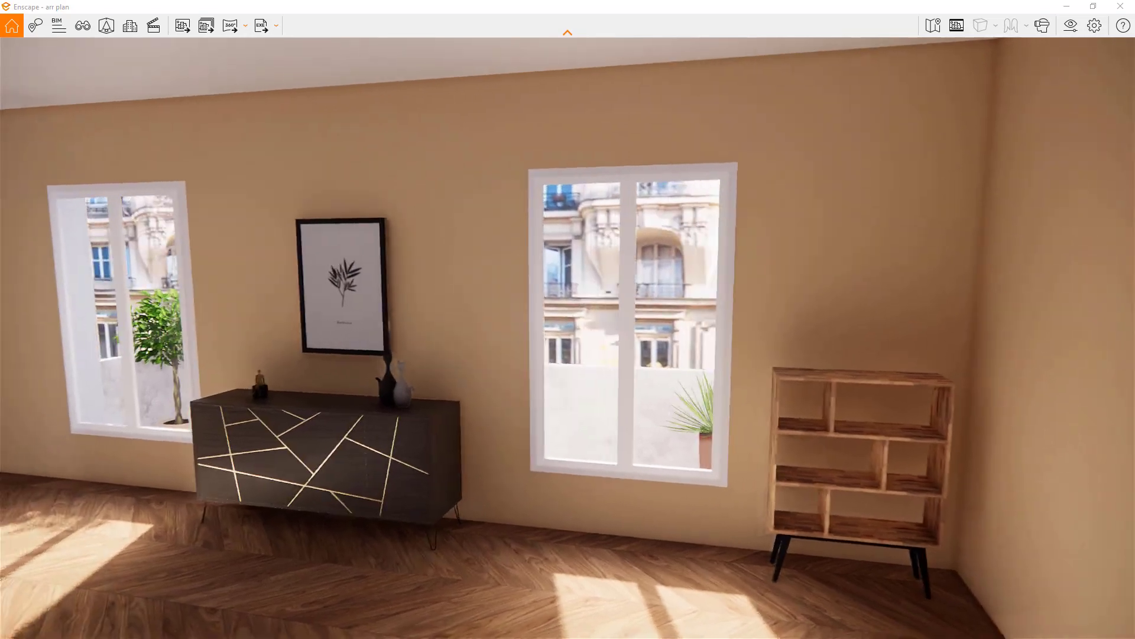
drag(447, 354, 463, 354)
key(w)
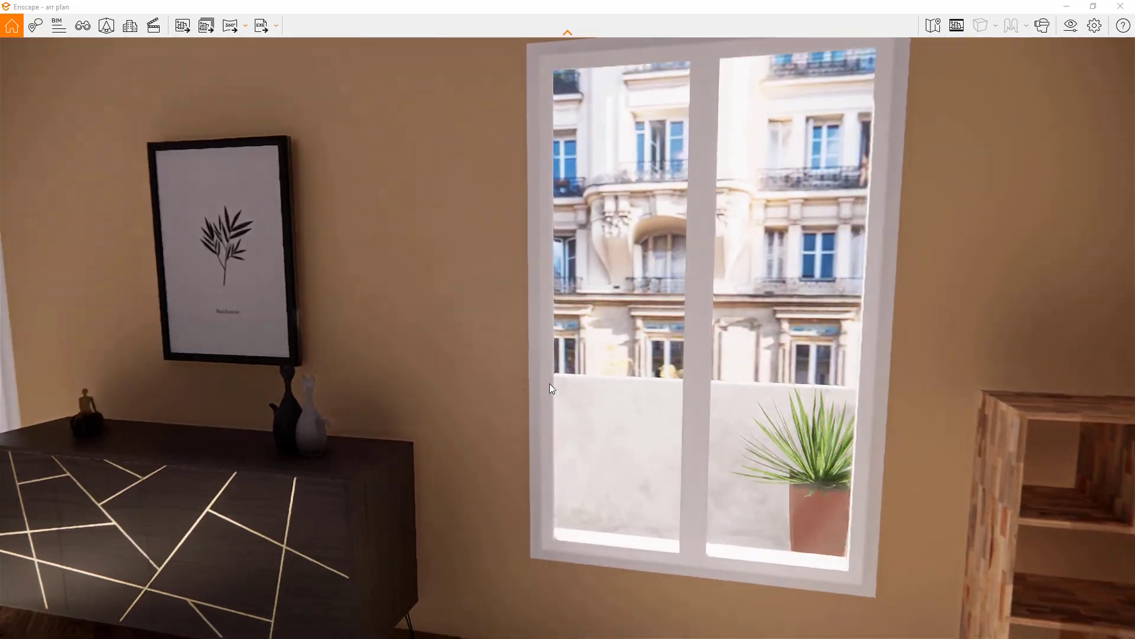
drag(612, 388, 757, 386)
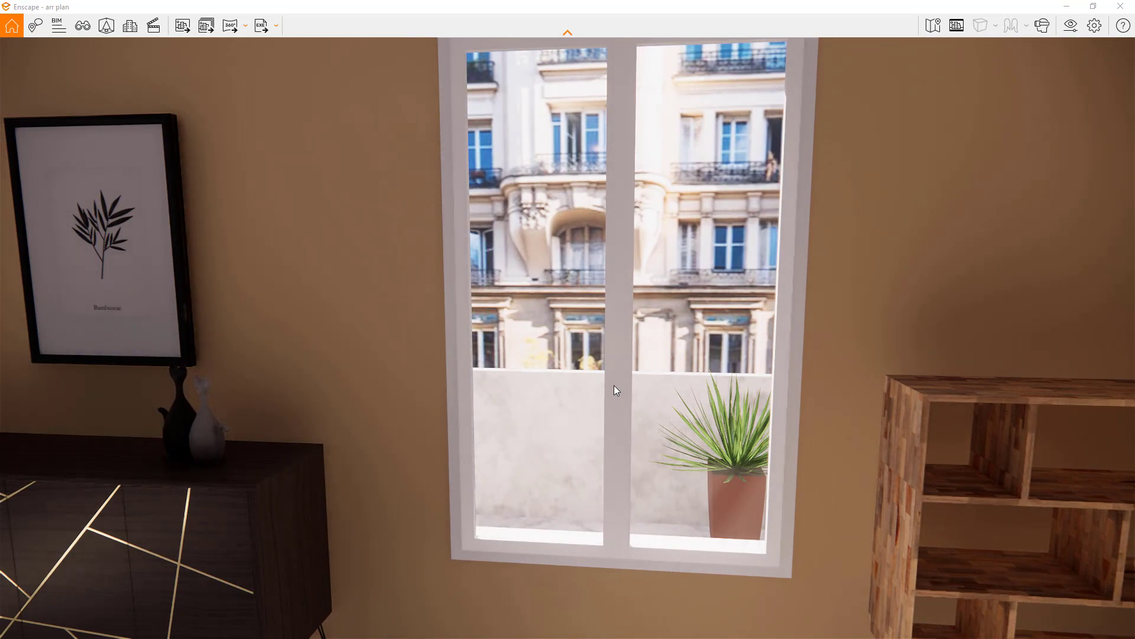
key(s)
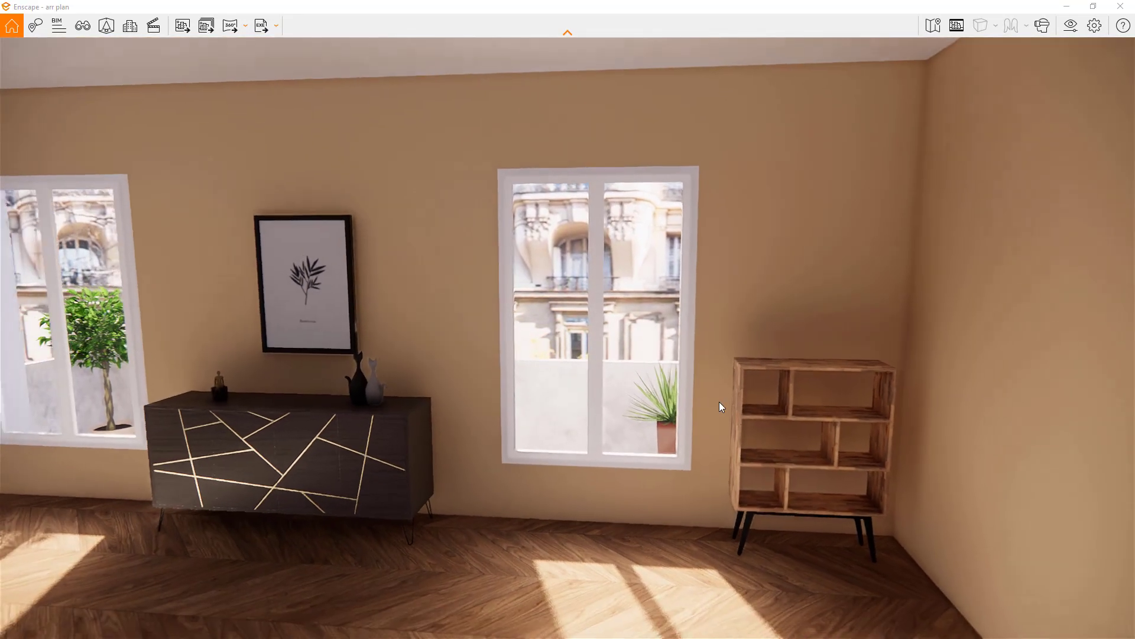
drag(719, 402, 584, 432)
key(d)
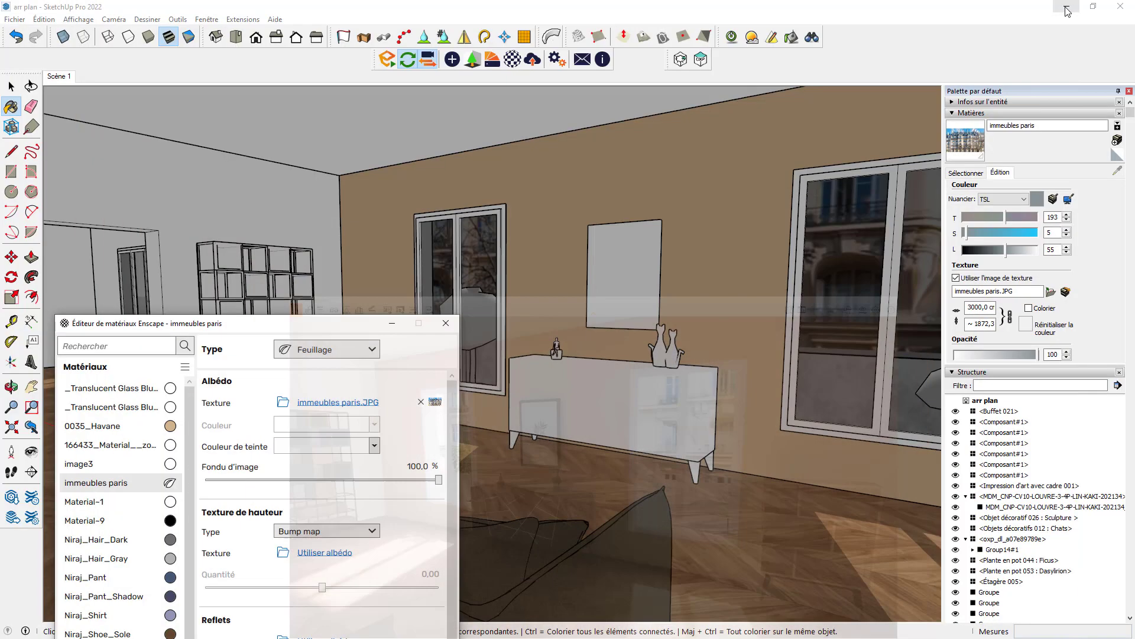
- Minimize the Enscape render window and close the Enscape material editor
click(1067, 7)
click(446, 322)
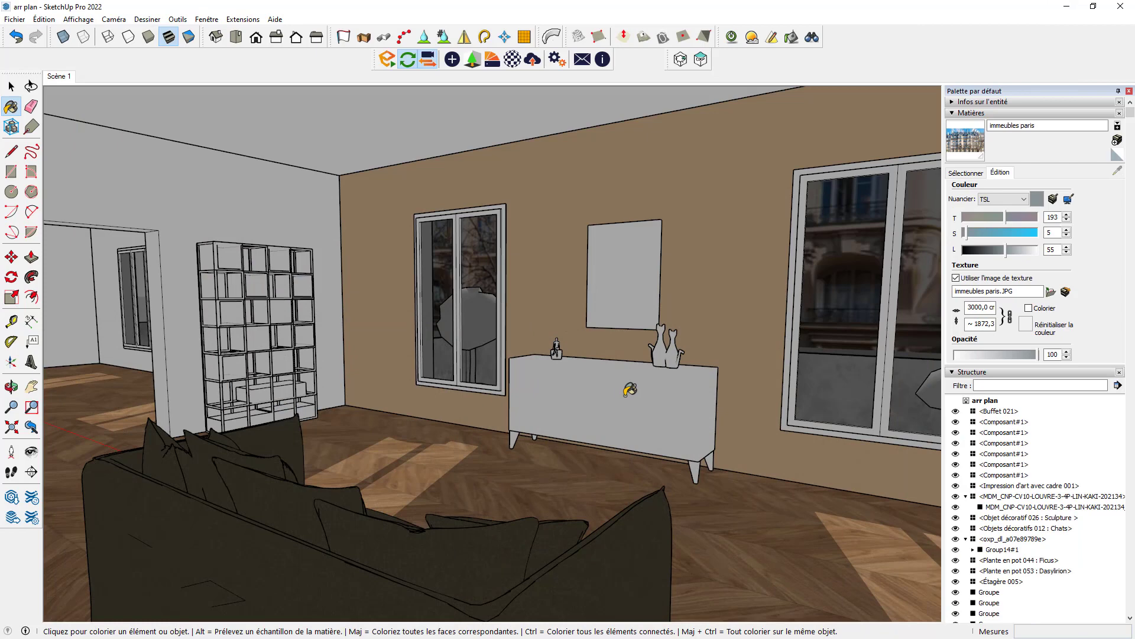
- Hide the apartment's long outer wall opposite the building pictures and its ceiling slab to open up the living room
scroll(568, 417, down, 3)
click(11, 87)
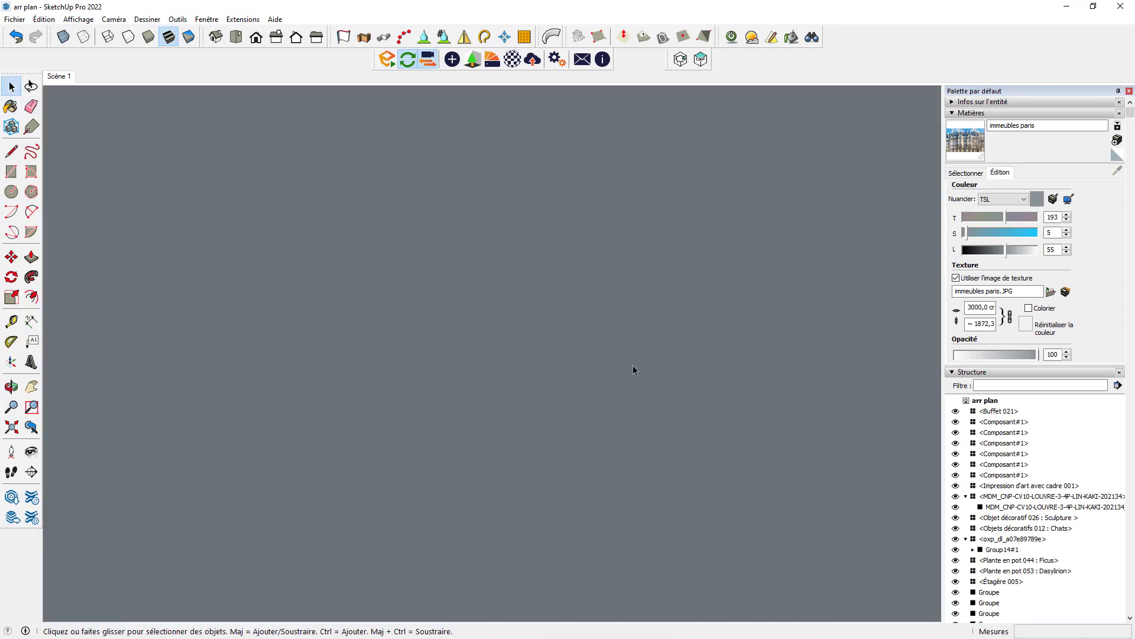
click(11, 427)
middle_drag(520, 432, 598, 456)
click(598, 460)
right_click(599, 460)
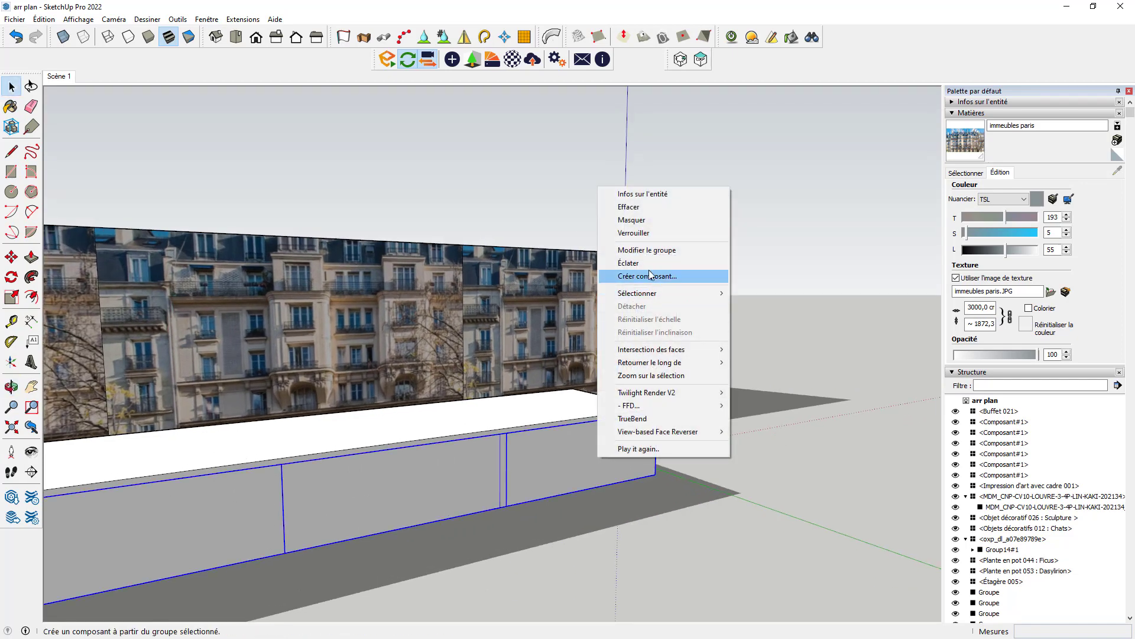
click(645, 237)
click(495, 424)
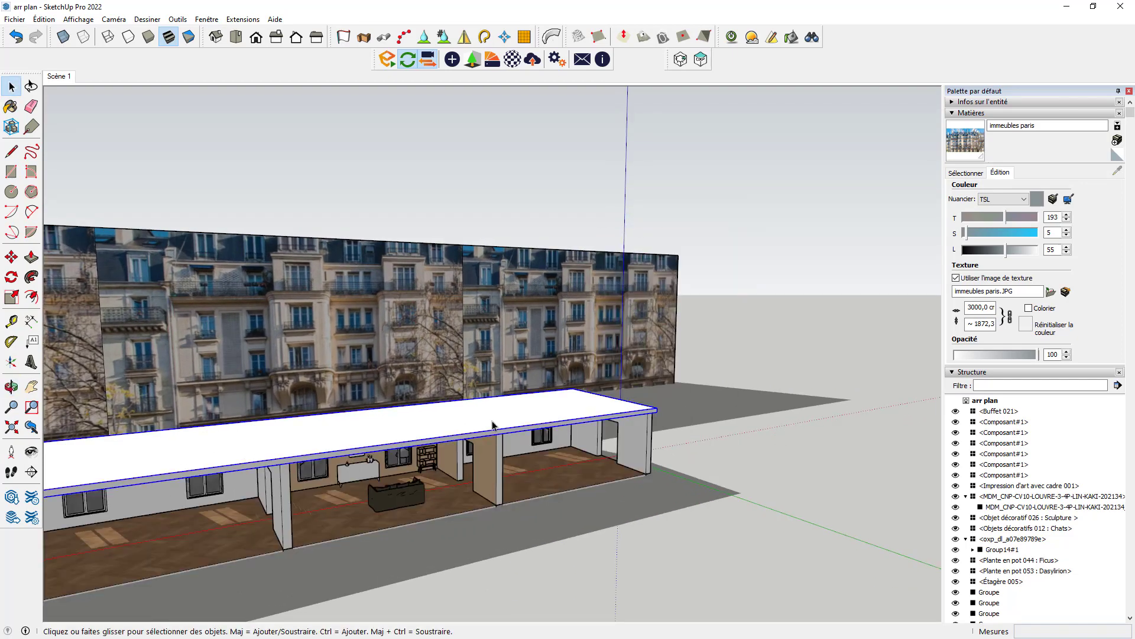
right_click(496, 424)
click(551, 171)
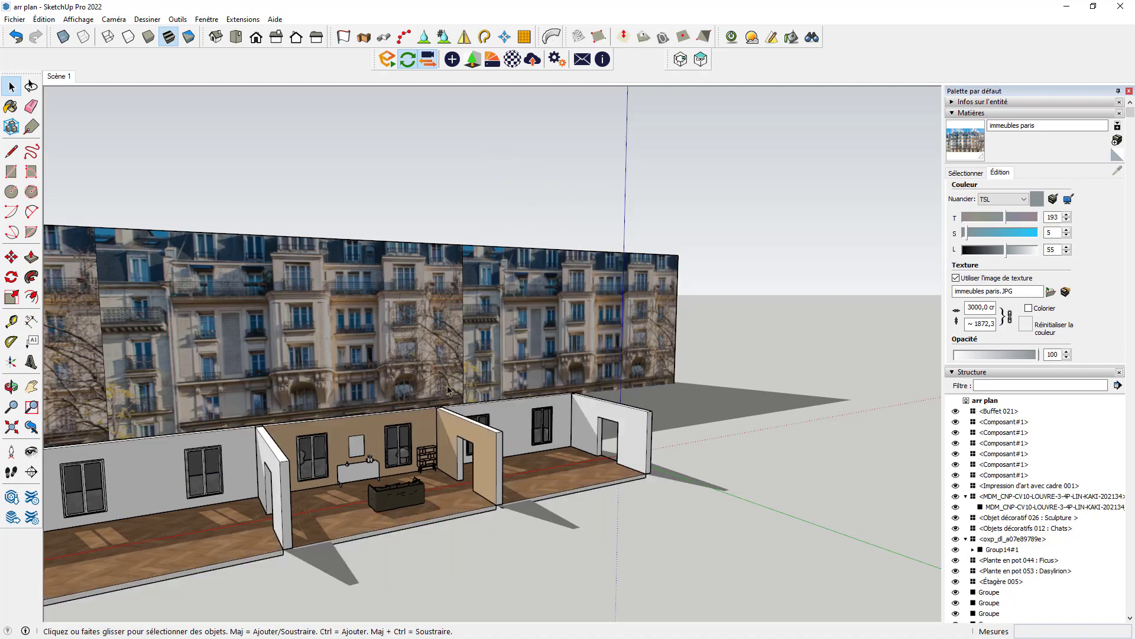
scroll(347, 529, up, 3)
scroll(390, 502, up, 4)
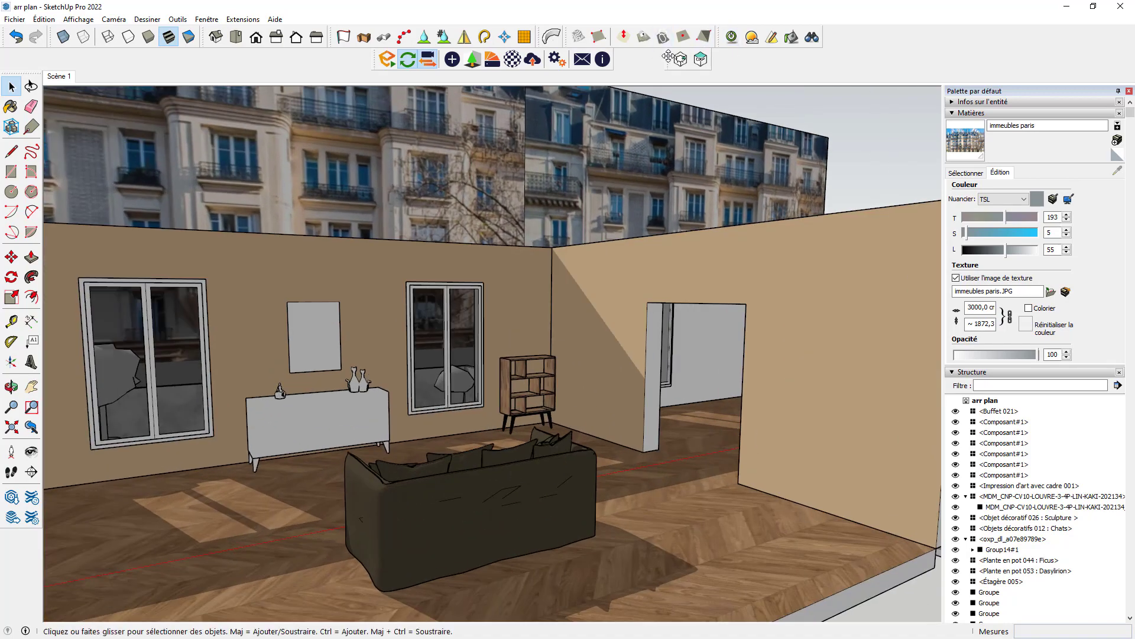
- Open the Extension Warehouse, look over the featured extensions, and close it
click(243, 19)
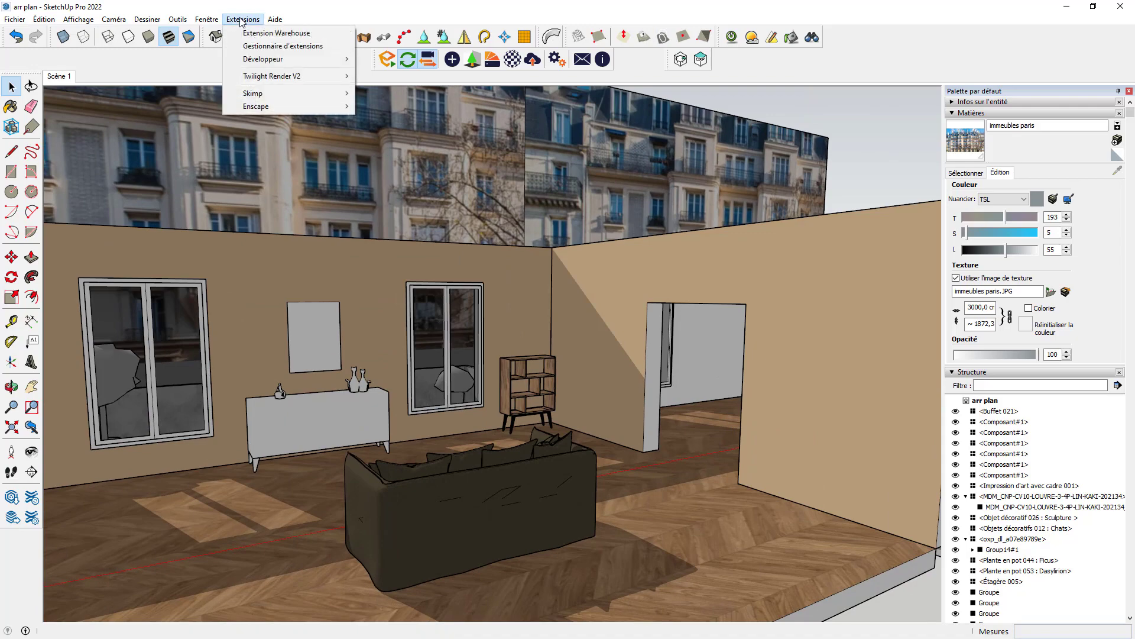
click(270, 33)
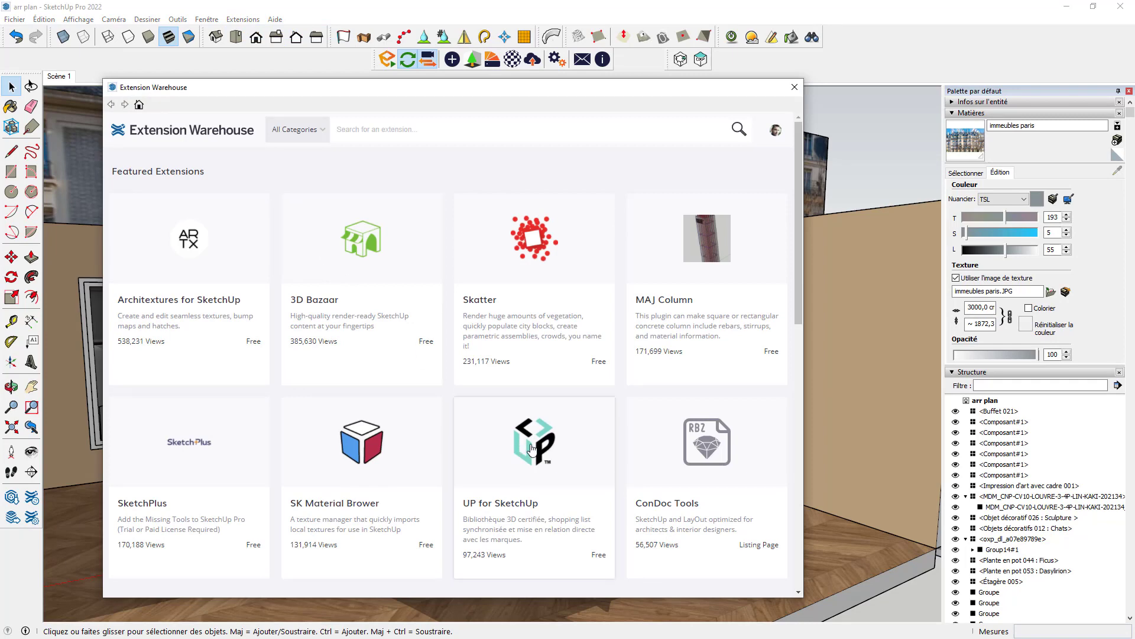
click(794, 87)
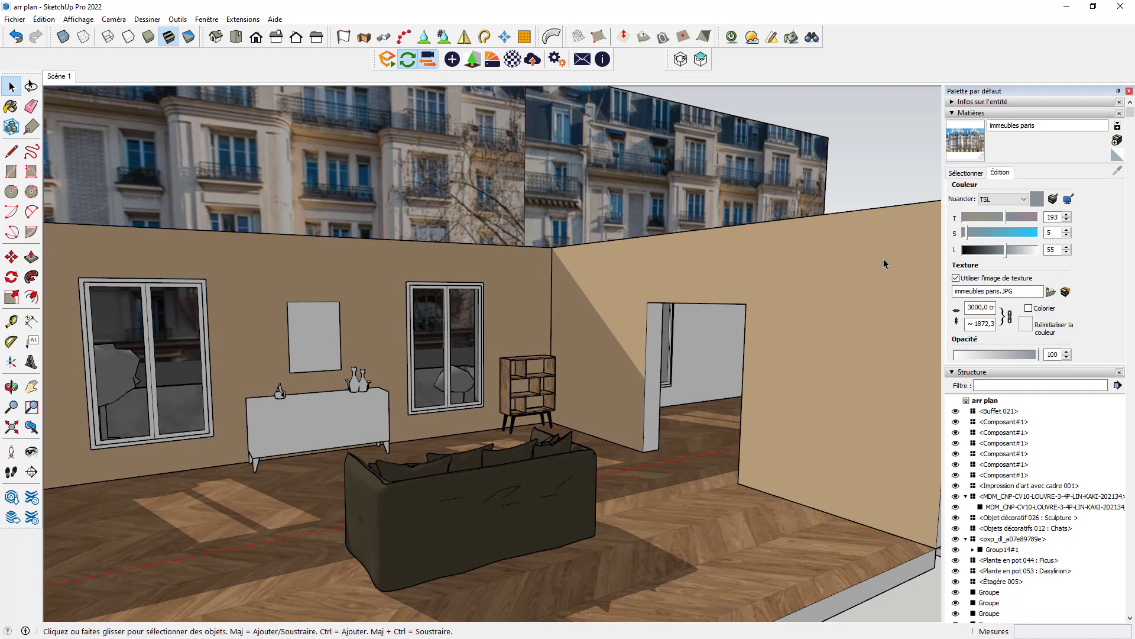
- Open the UP by OXP model library and search for "canapé", choosing the category Famille > Assise > Canapé
click(700, 59)
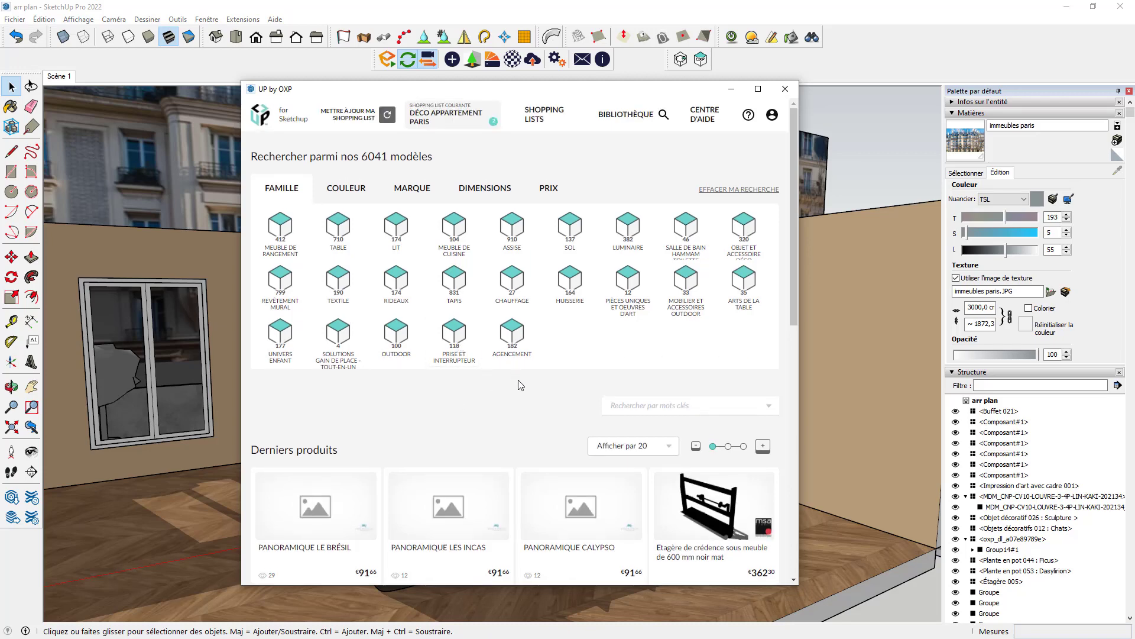
click(646, 406)
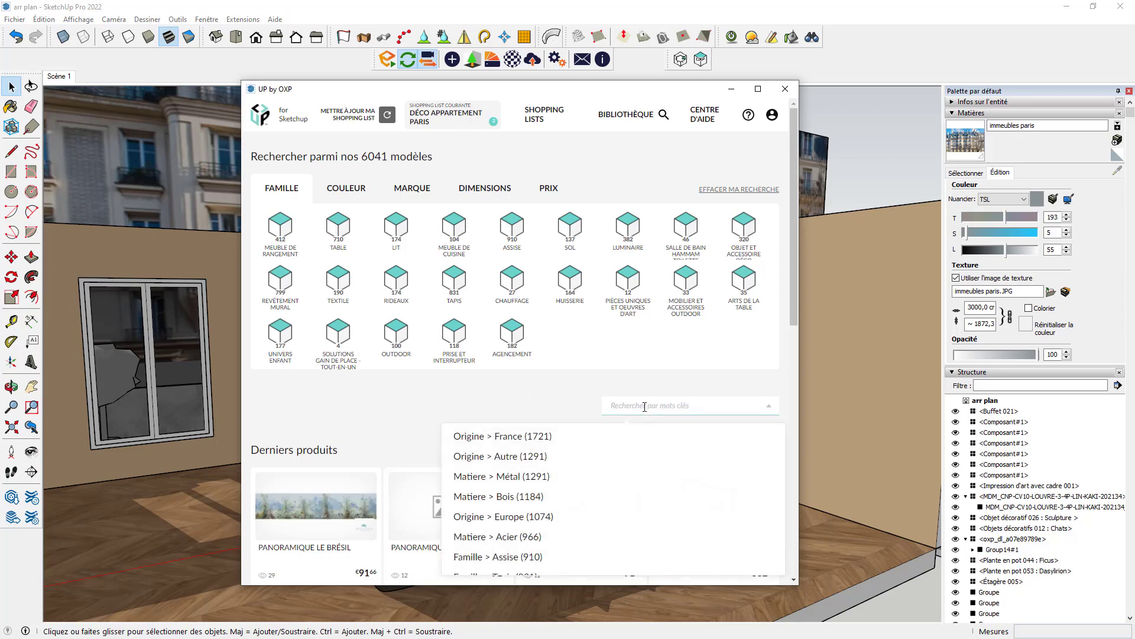
text(canapé)
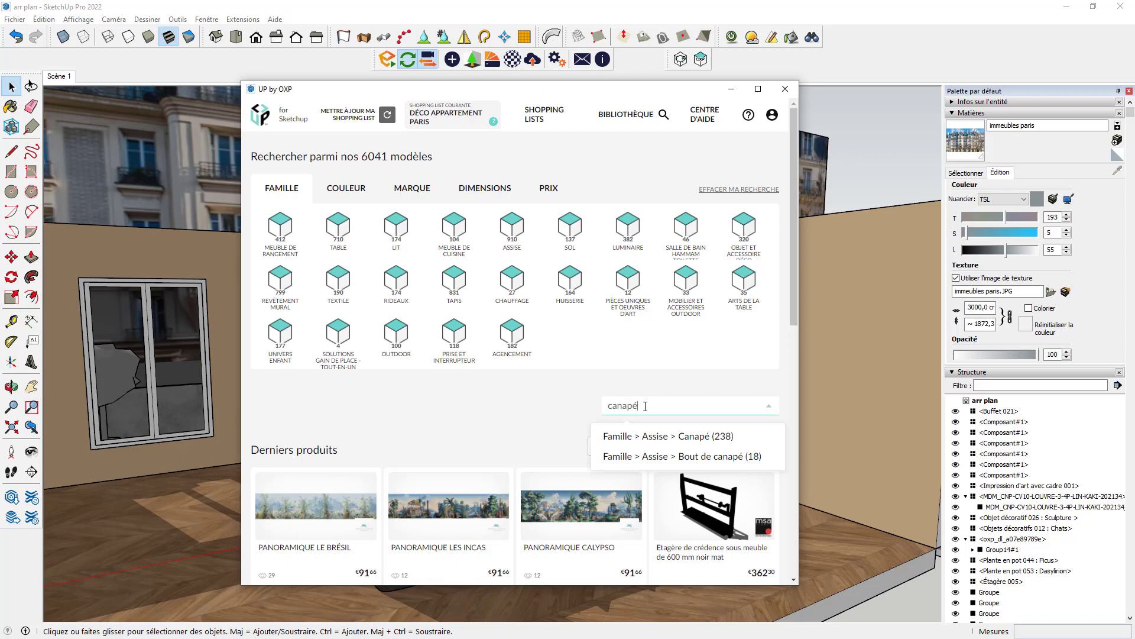
click(700, 441)
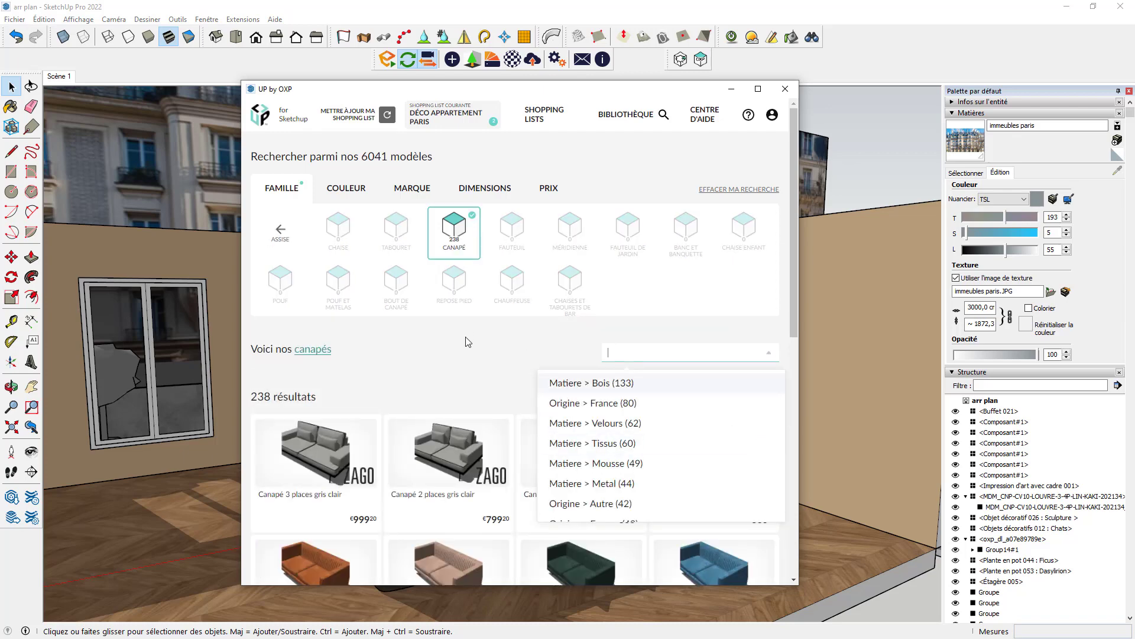
drag(590, 96, 502, 90)
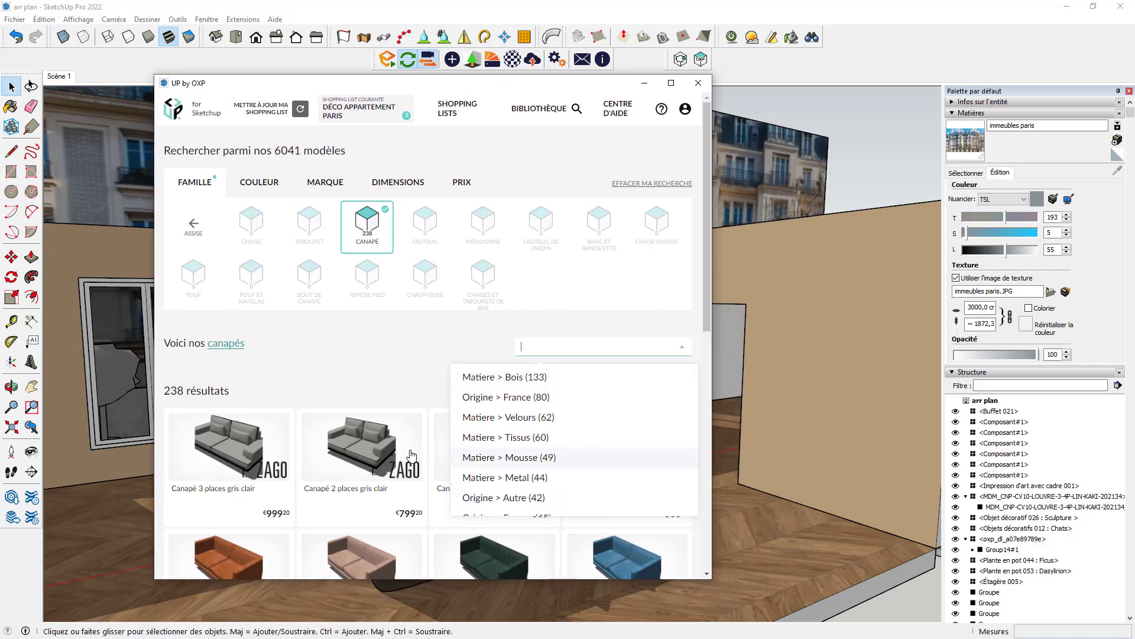
- Filter the sofas by the brand Maisons du Monde and look through the results in a maximized library window
click(333, 183)
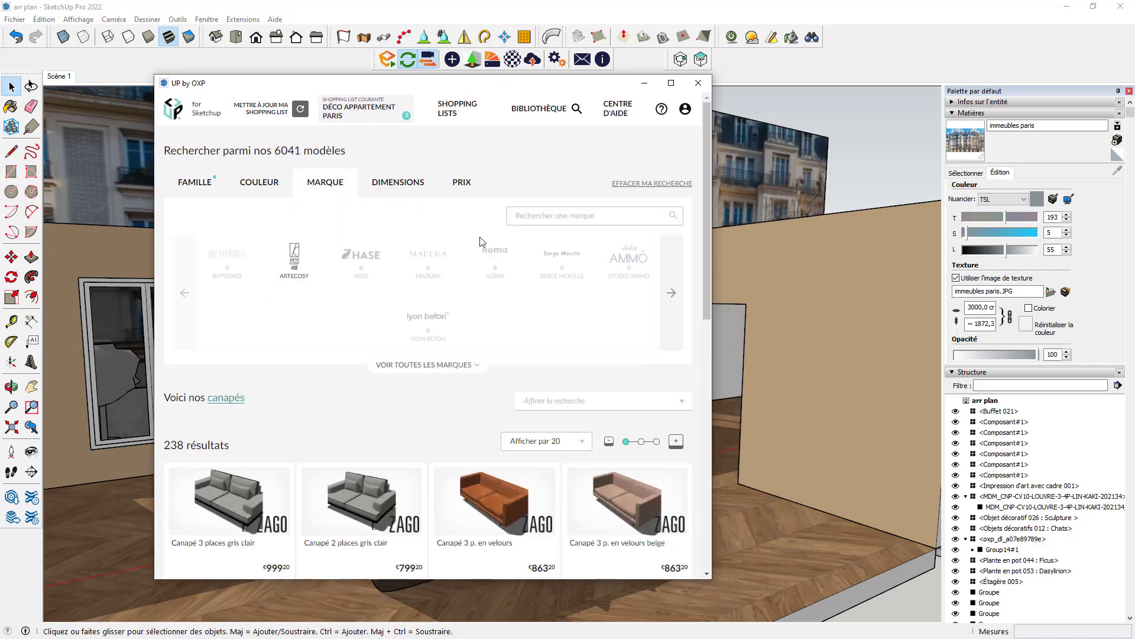
click(671, 292)
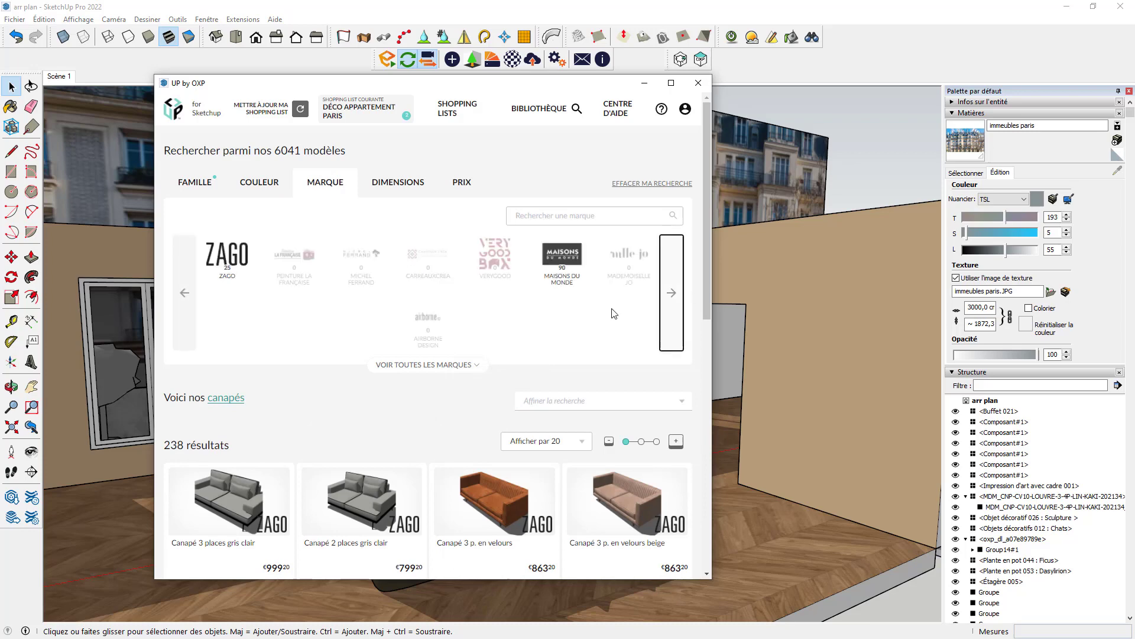
click(563, 262)
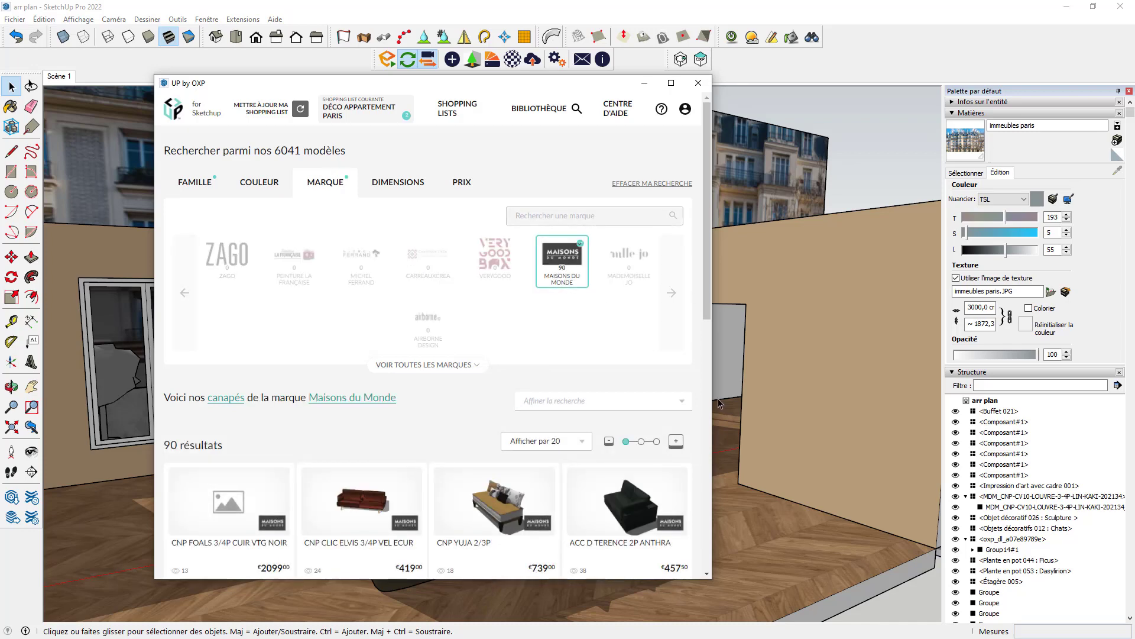
click(672, 83)
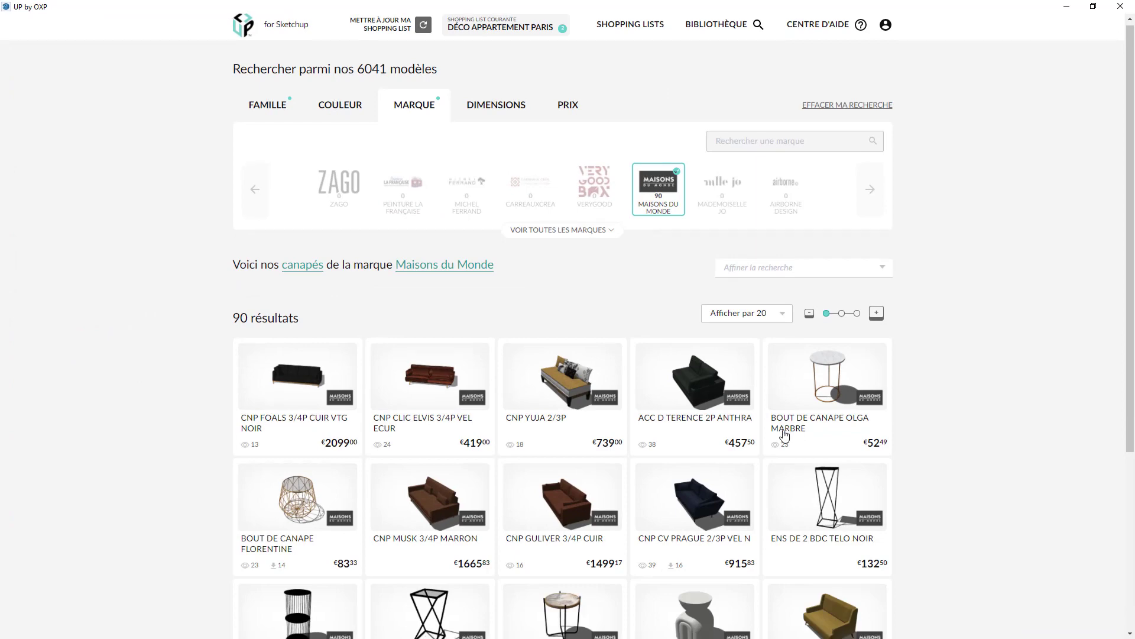
scroll(750, 424, down, 5)
scroll(749, 424, down, 2)
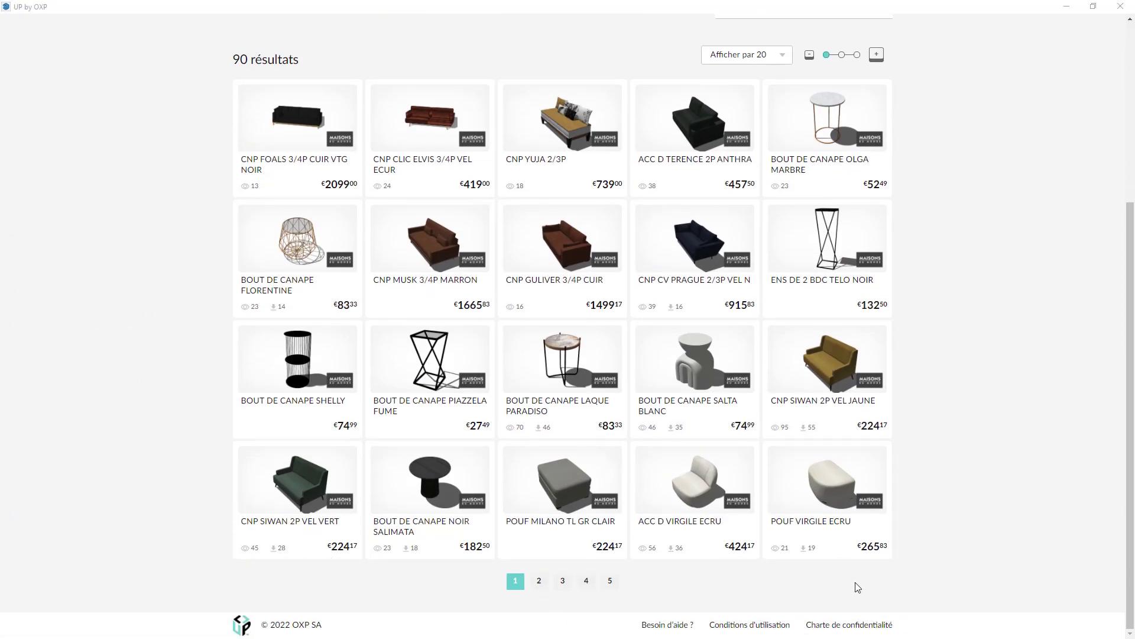
scroll(751, 373, up, 3)
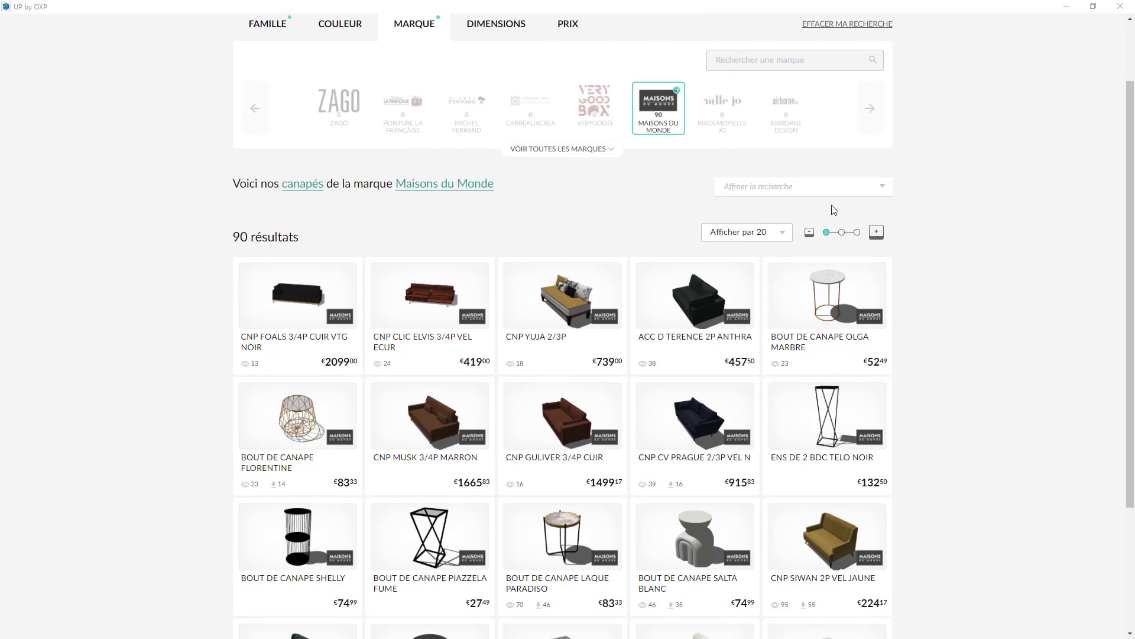
- Narrow the sofas to Origine > France, look over the second page of results, and close the library
click(871, 188)
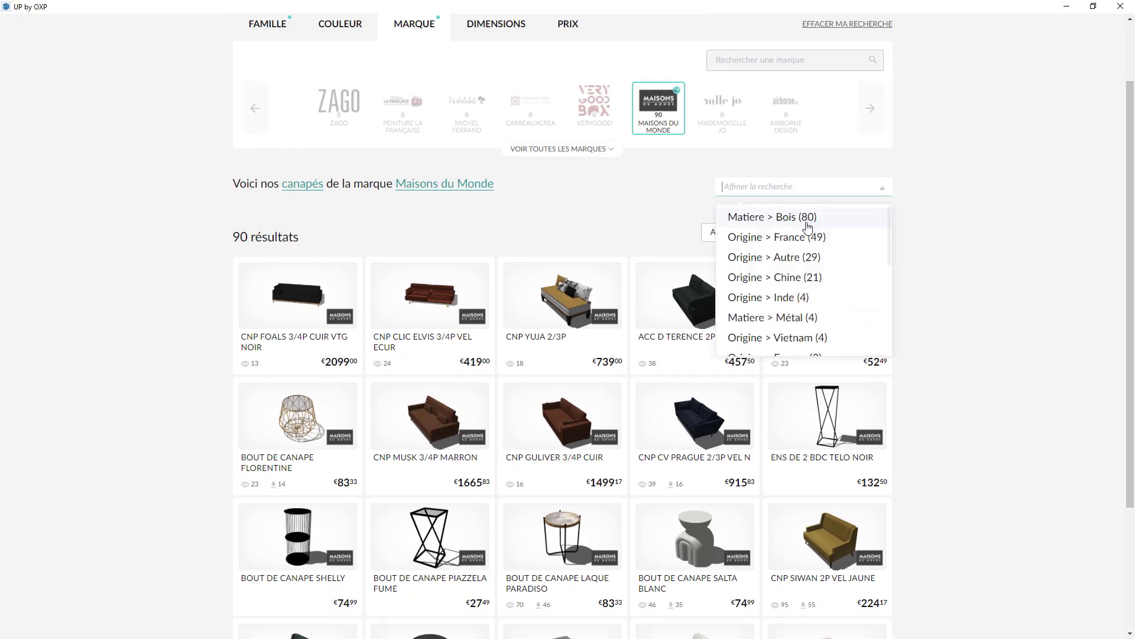
click(773, 238)
scroll(654, 427, down, 3)
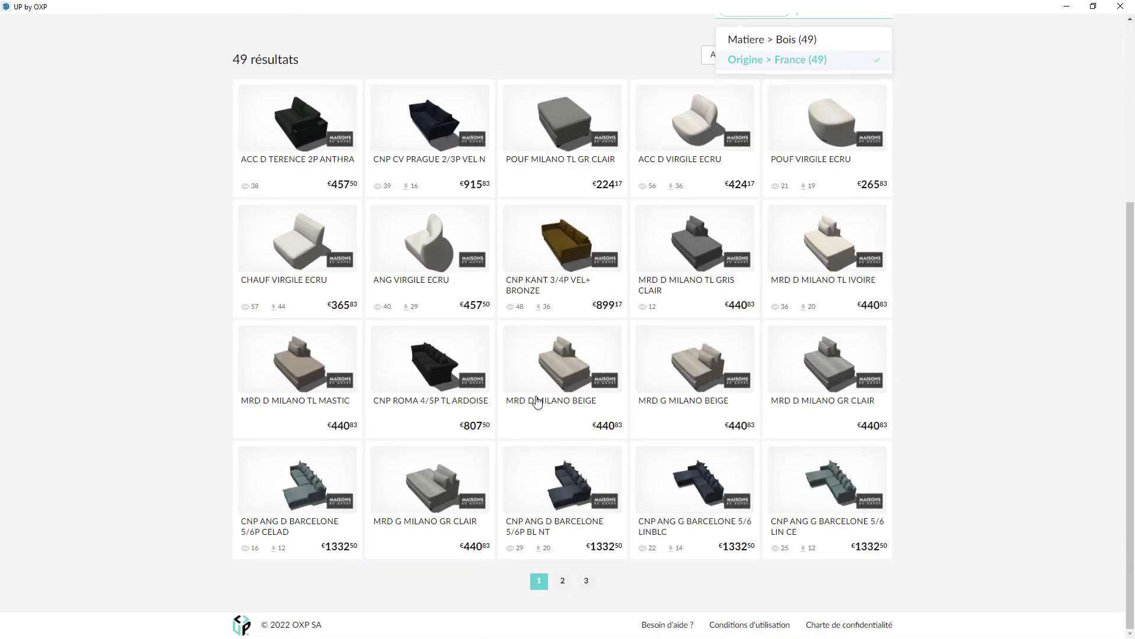
click(563, 581)
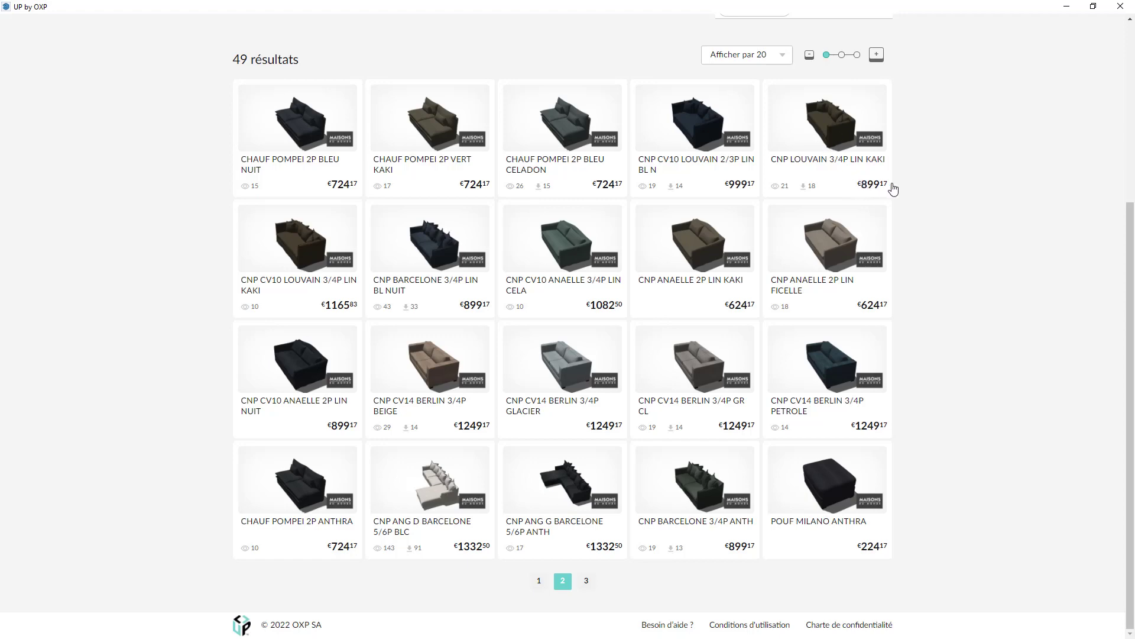
click(1122, 7)
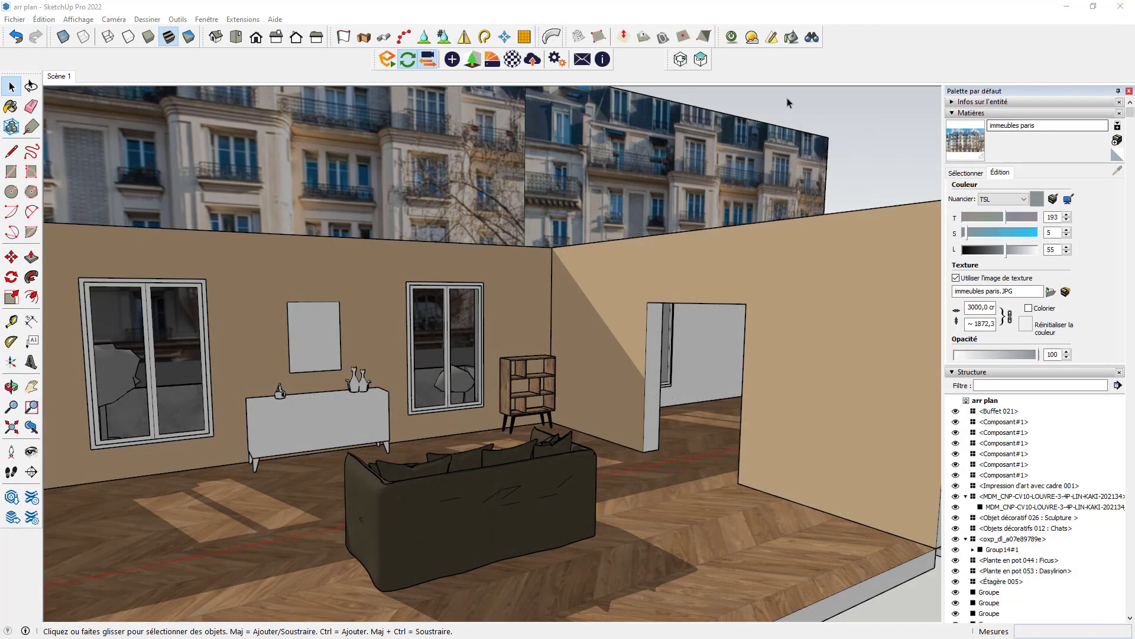
- Reopen the UP by OXP library, view the shopping lists, and open the current list "Déco appartement Paris"
click(701, 59)
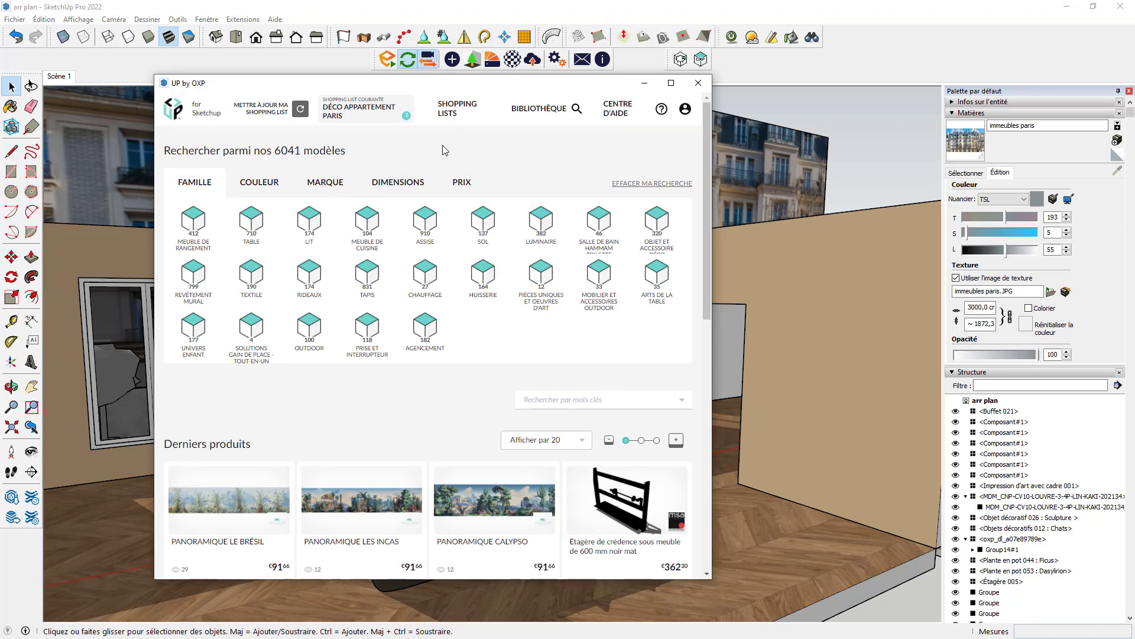
click(452, 113)
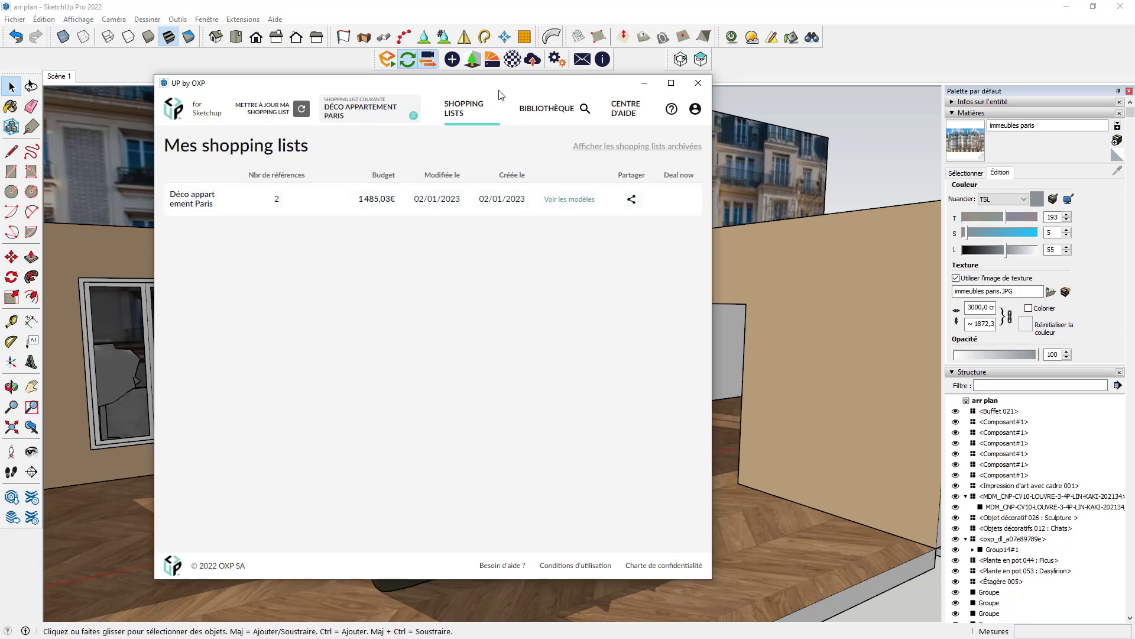
drag(502, 93, 972, 127)
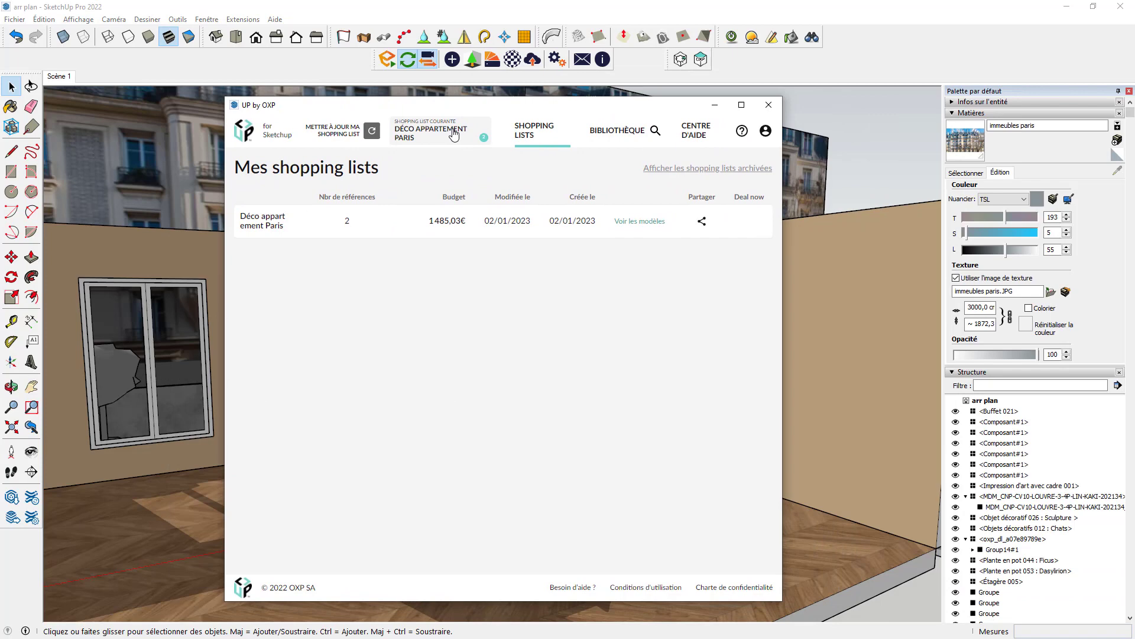
click(454, 133)
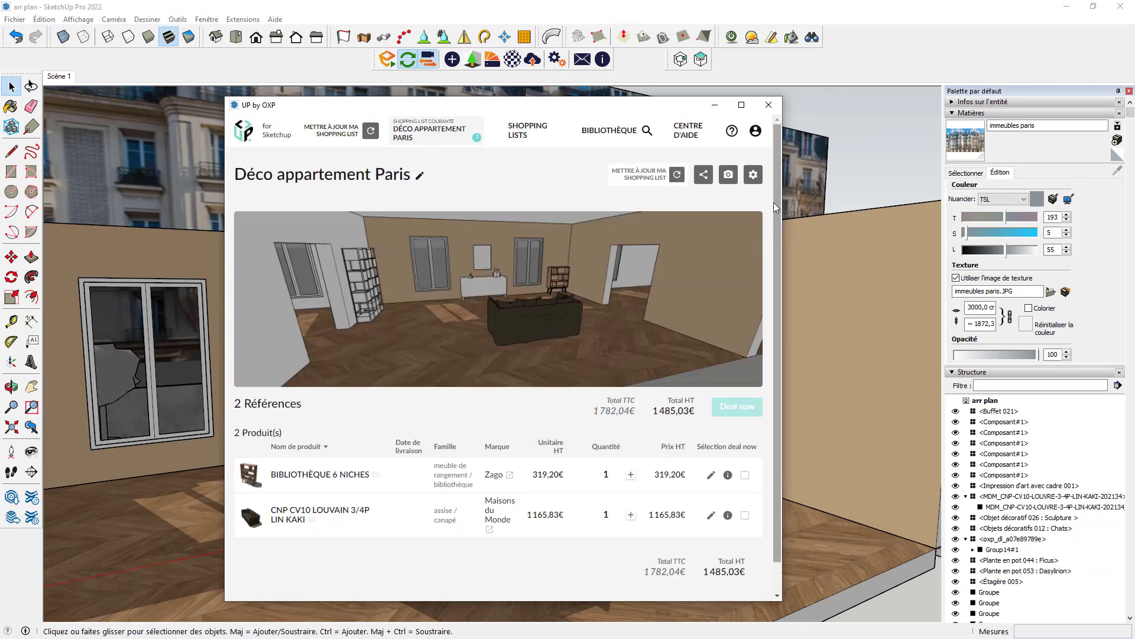
- Update the shopping list's cover image with the current model view, look over its products, and minimize the library window
click(729, 177)
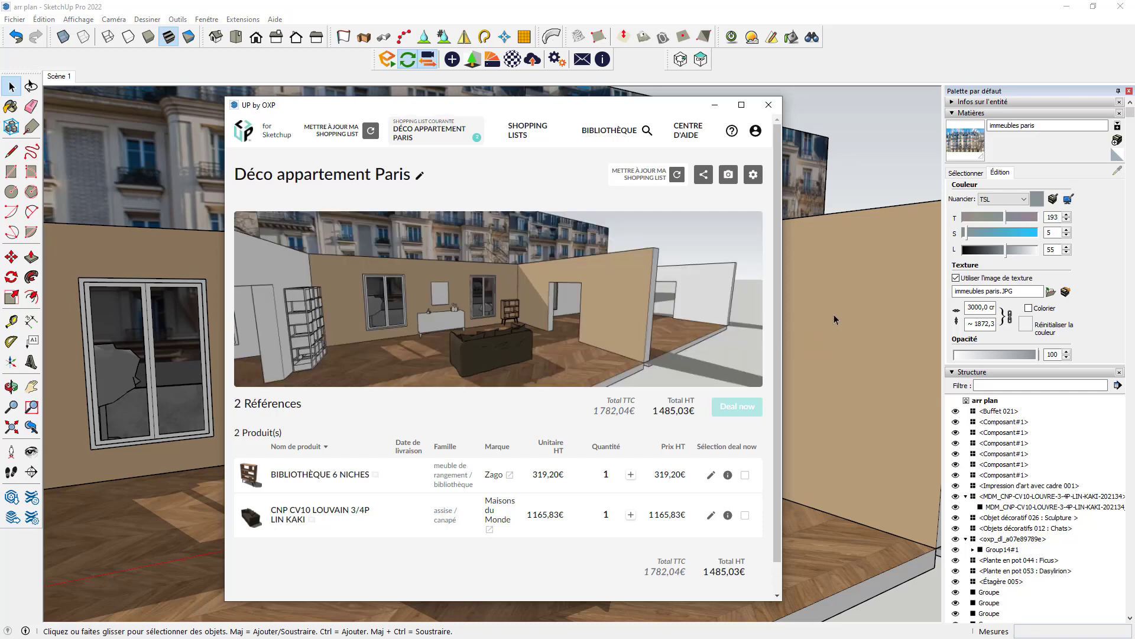
scroll(639, 431, down, 1)
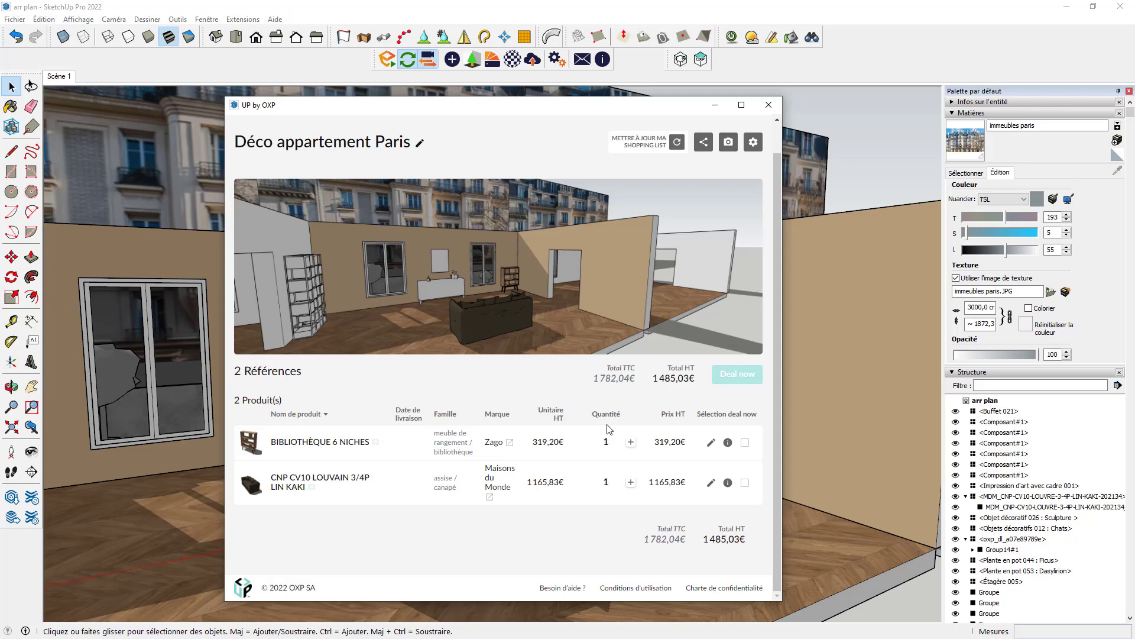
click(714, 106)
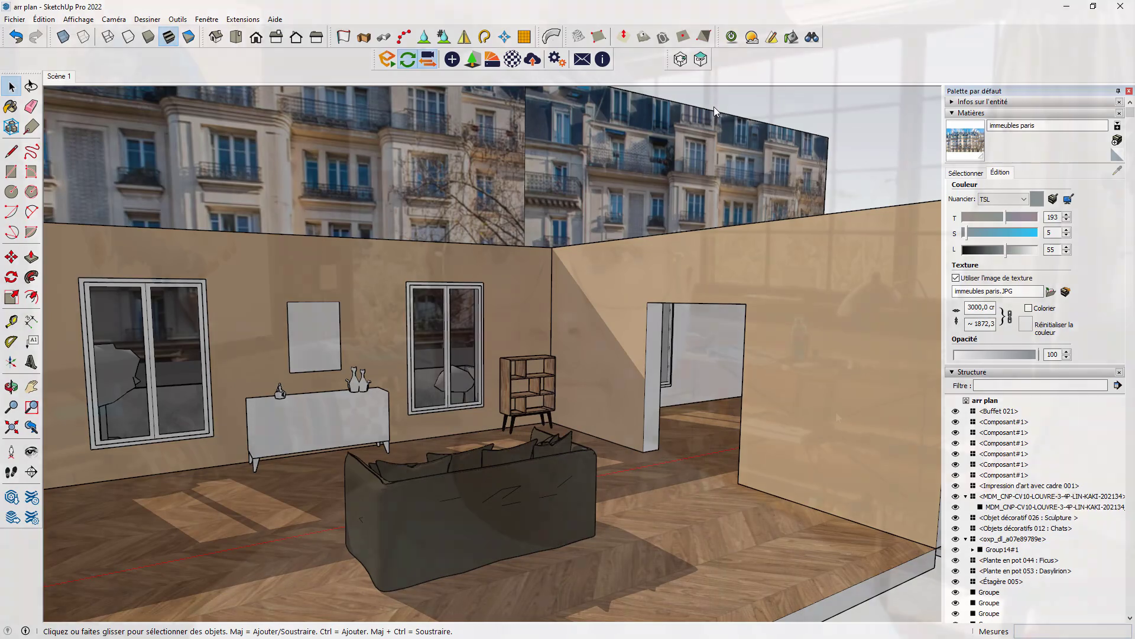